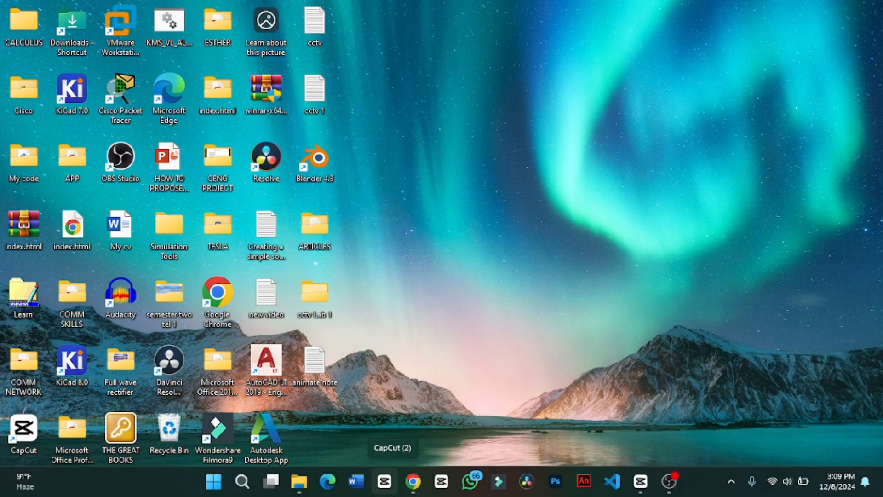
Switch to Chrome and open the capcut.com website.
{"action": "left_click", "coordinate": [413, 481]}
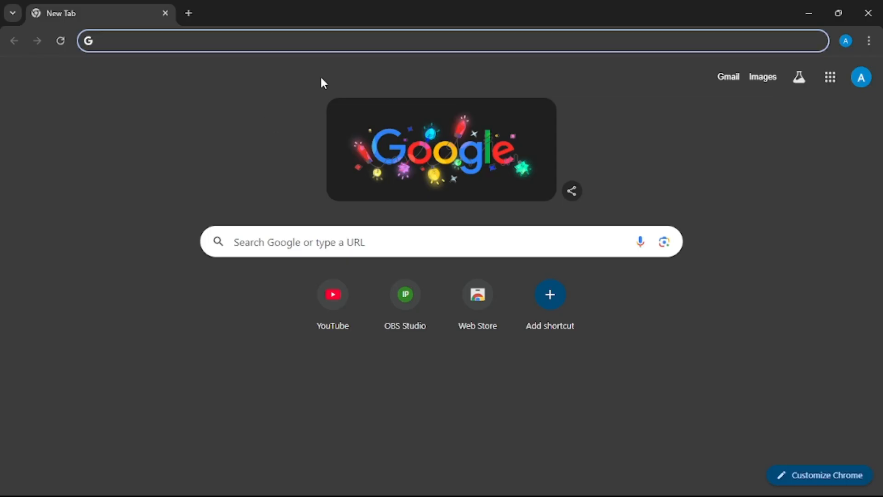
{"action": "type", "text": "capcu"}
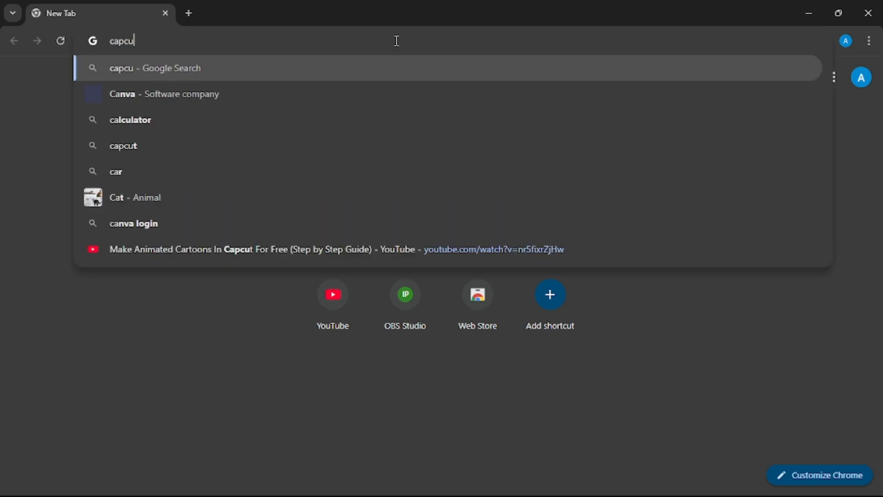
{"action": "type", "text": "t.com"}
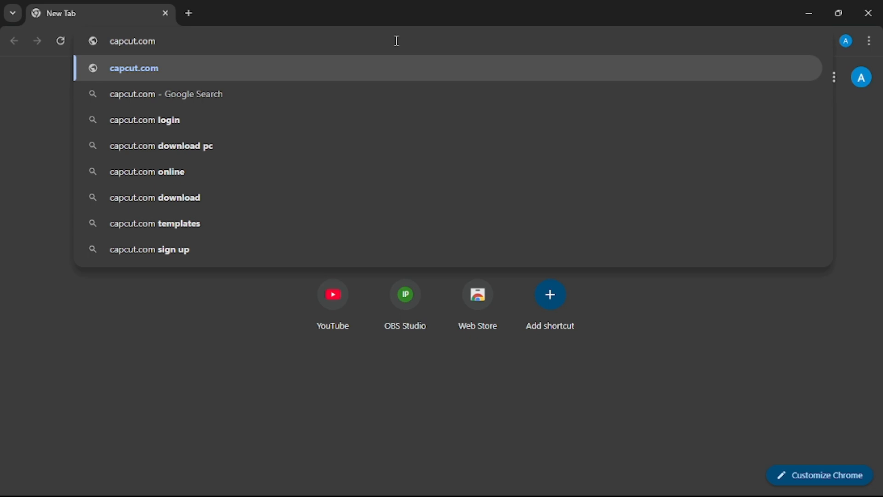
{"action": "key", "text": "Return"}
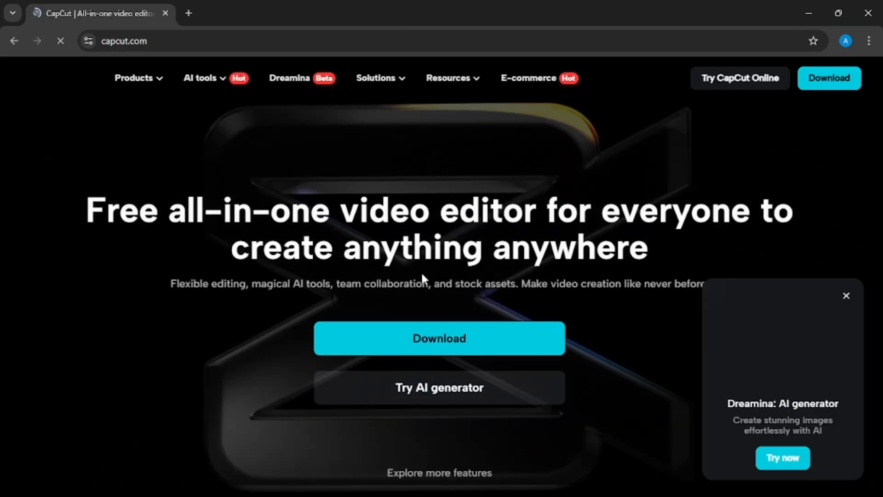
Look over the CapCut home page and start downloading the desktop installer.
{"action": "scroll", "coordinate": [421, 271], "scroll_direction": "down", "scroll_amount": 3}
{"action": "scroll", "coordinate": [409, 333], "scroll_direction": "up", "scroll_amount": 3}
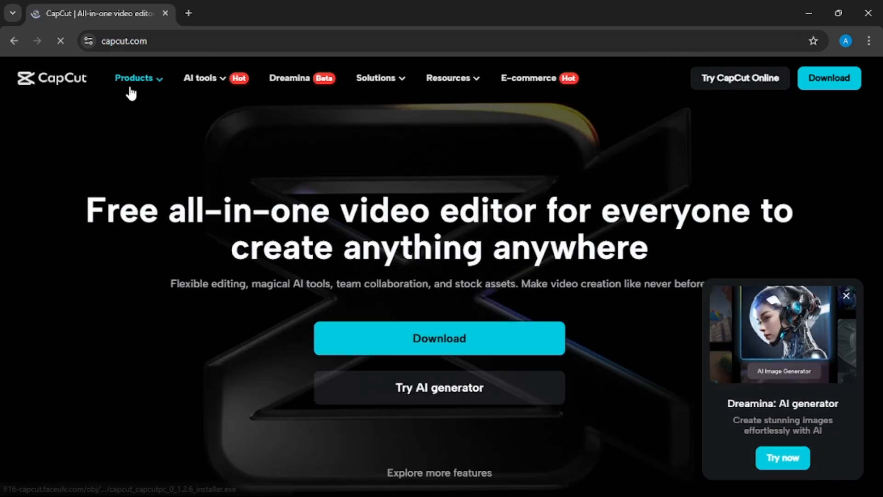
{"action": "scroll", "coordinate": [472, 313], "scroll_direction": "down", "scroll_amount": 3}
{"action": "scroll", "coordinate": [464, 296], "scroll_direction": "up", "scroll_amount": 5}
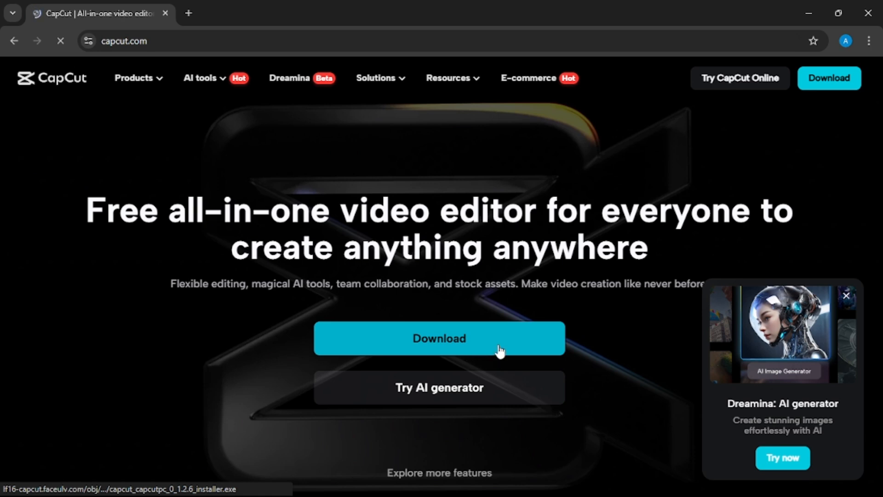
{"action": "left_click", "coordinate": [449, 338]}
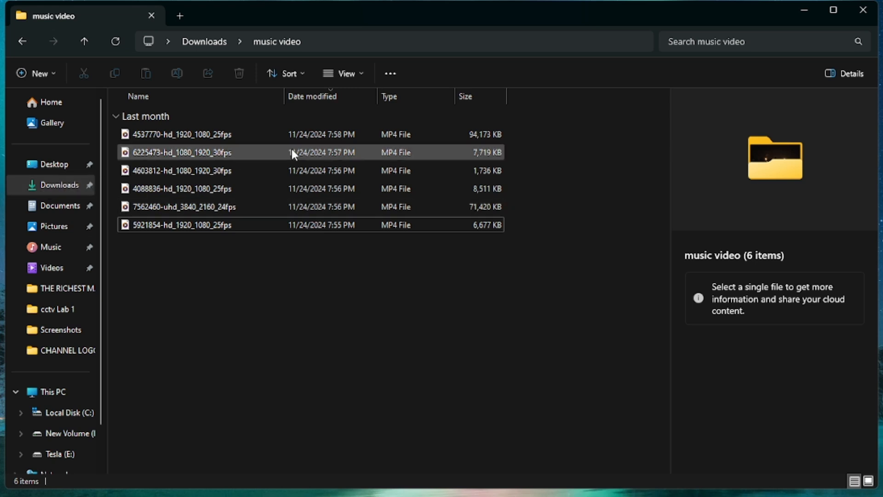
Minimize the music video folder window, refresh the desktop, and switch to a maximized CapCut window.
{"action": "left_click", "coordinate": [806, 9]}
{"action": "right_click", "coordinate": [474, 171]}
{"action": "left_click", "coordinate": [537, 225]}
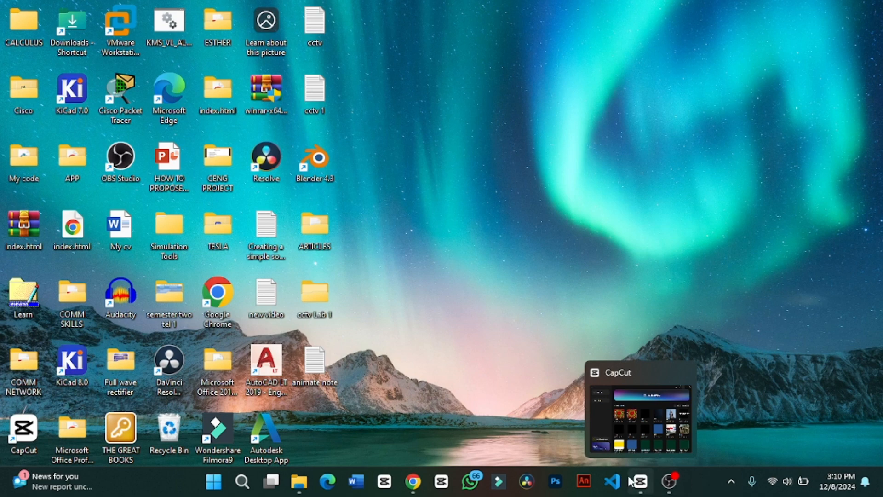
{"action": "left_click", "coordinate": [639, 490]}
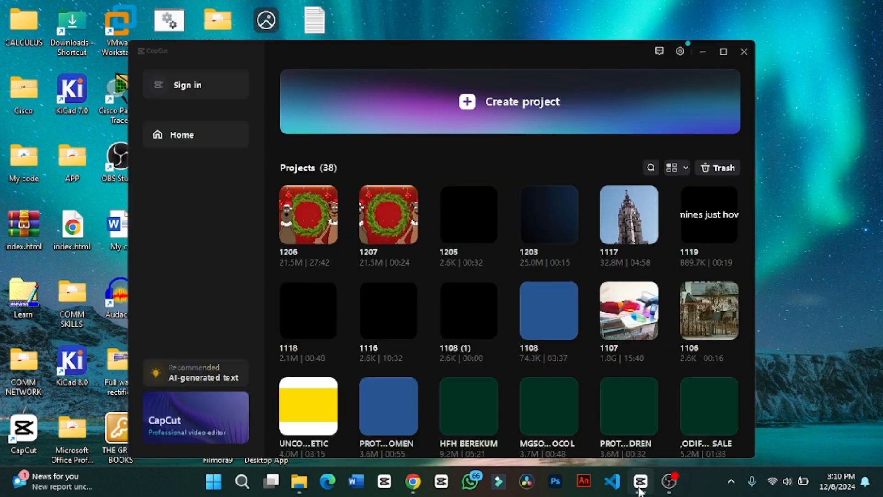
{"action": "left_click", "coordinate": [724, 52]}
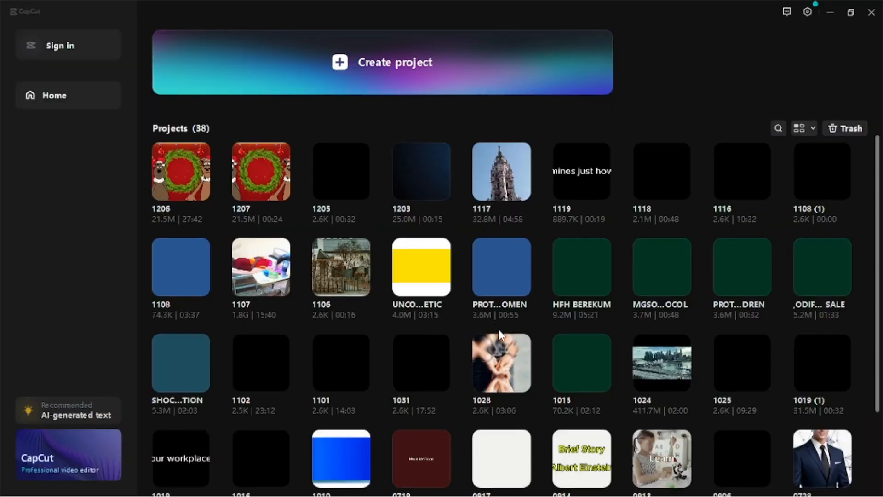
Look through the existing projects on the home screen.
{"action": "scroll", "coordinate": [563, 188], "scroll_direction": "down", "scroll_amount": 2}
{"action": "scroll", "coordinate": [570, 207], "scroll_direction": "up", "scroll_amount": 2}
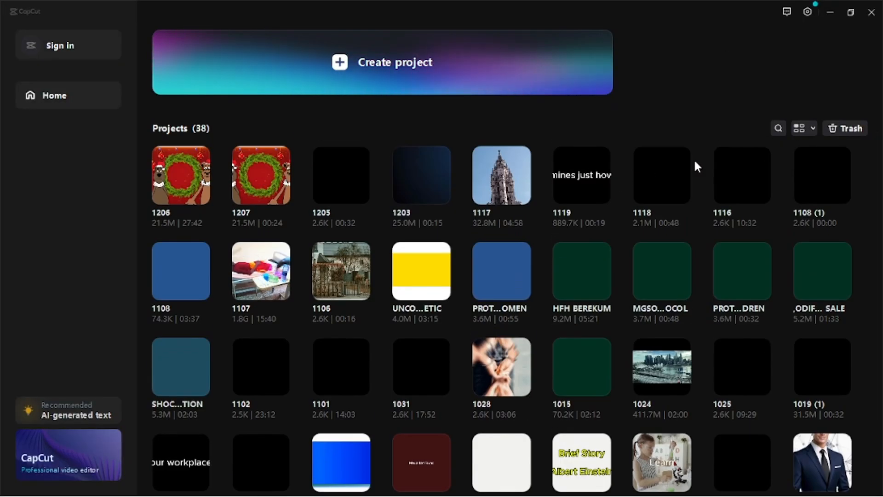
{"action": "scroll", "coordinate": [265, 217], "scroll_direction": "down", "scroll_amount": 3}
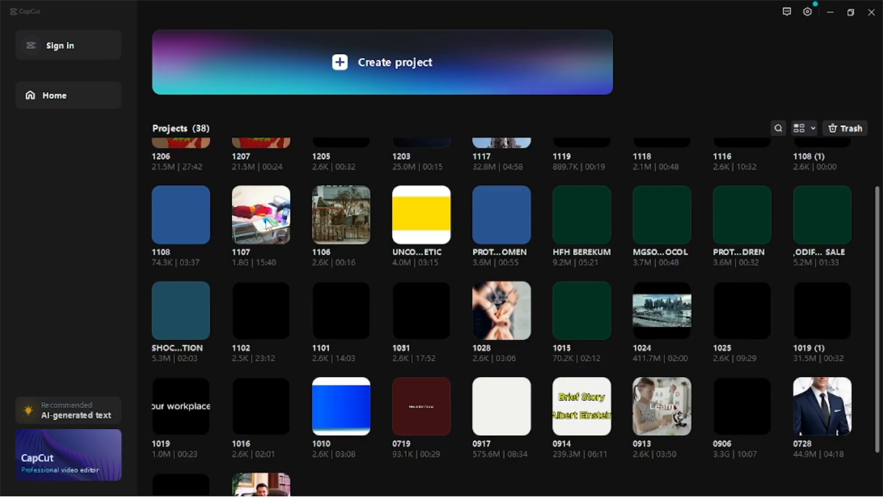
{"action": "scroll", "coordinate": [265, 216], "scroll_direction": "up", "scroll_amount": 3}
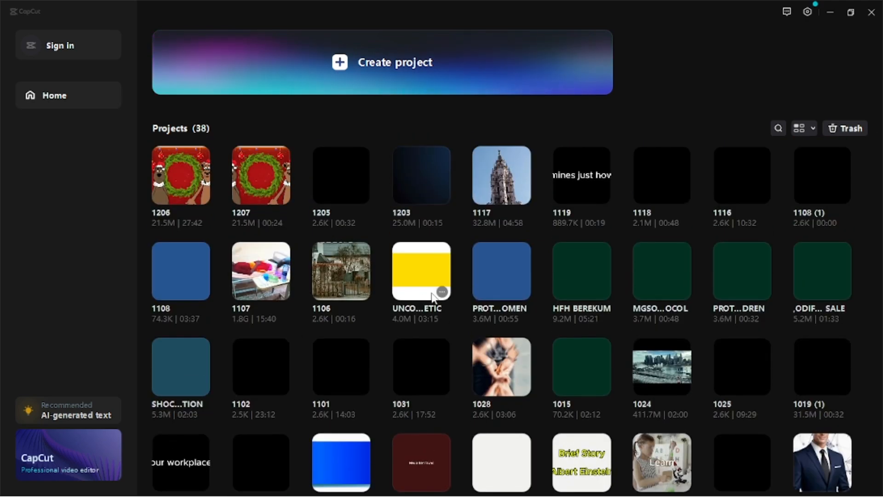
{"action": "scroll", "coordinate": [431, 294], "scroll_direction": "down", "scroll_amount": 2}
{"action": "scroll", "coordinate": [431, 293], "scroll_direction": "up", "scroll_amount": 2}
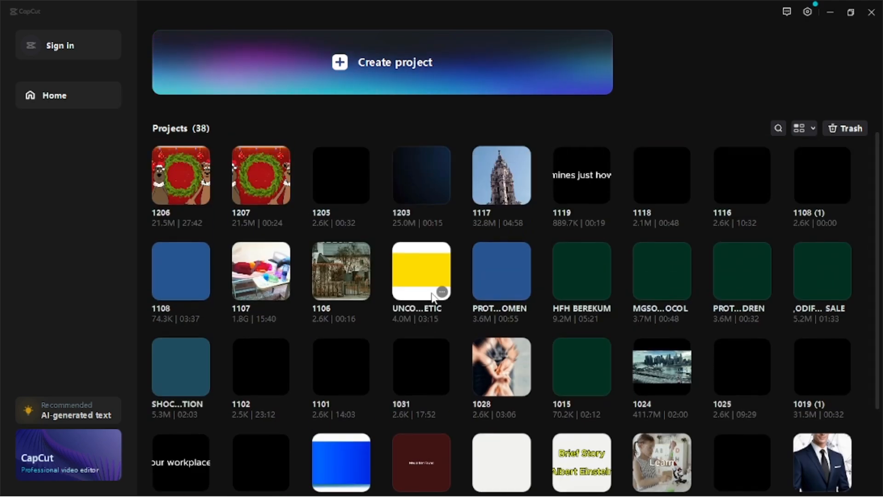
{"action": "scroll", "coordinate": [431, 295], "scroll_direction": "down", "scroll_amount": 2}
{"action": "scroll", "coordinate": [431, 294], "scroll_direction": "up", "scroll_amount": 2}
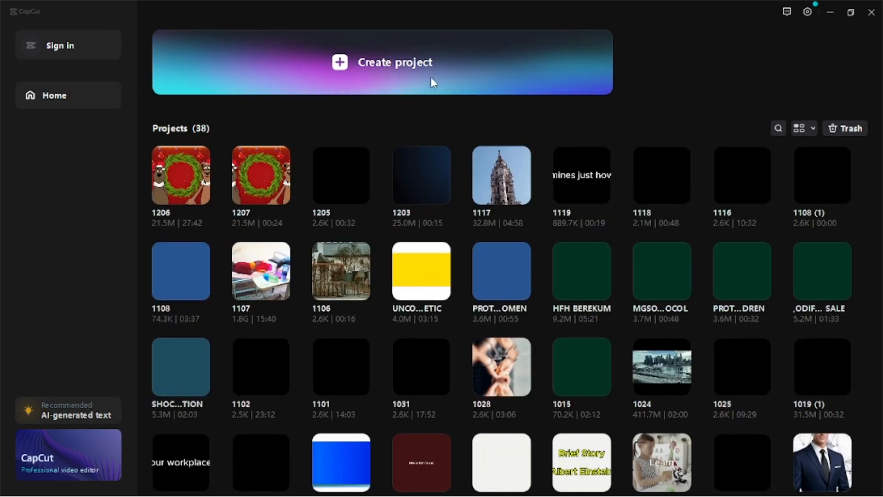
Create a new project and browse to the music video folder in Downloads to choose media for import.
{"action": "left_click", "coordinate": [375, 59]}
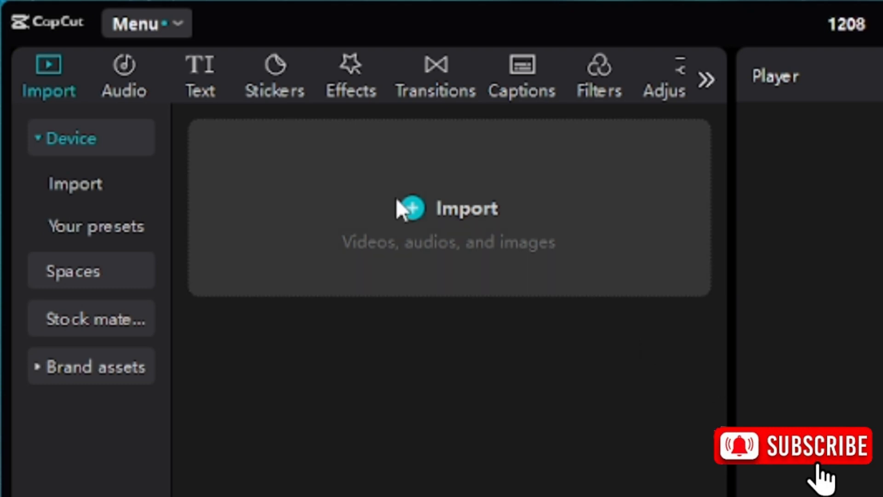
{"action": "left_click", "coordinate": [476, 215]}
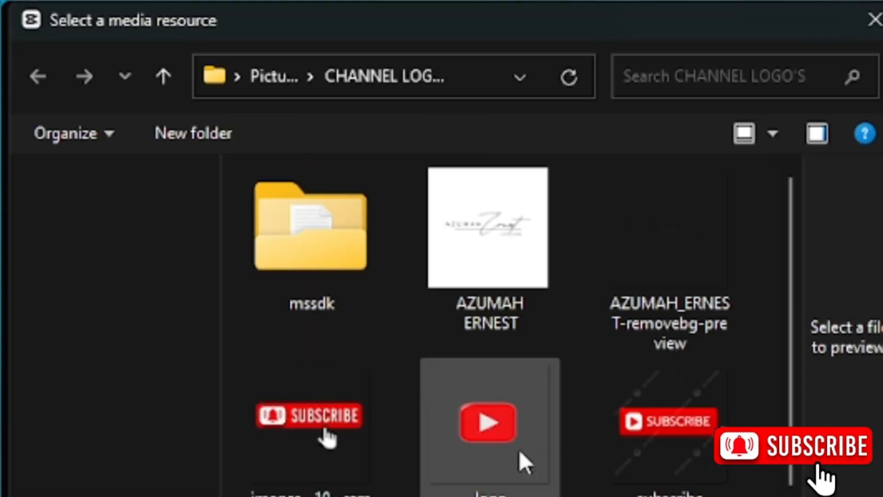
{"action": "scroll", "coordinate": [458, 374], "scroll_direction": "down", "scroll_amount": 1}
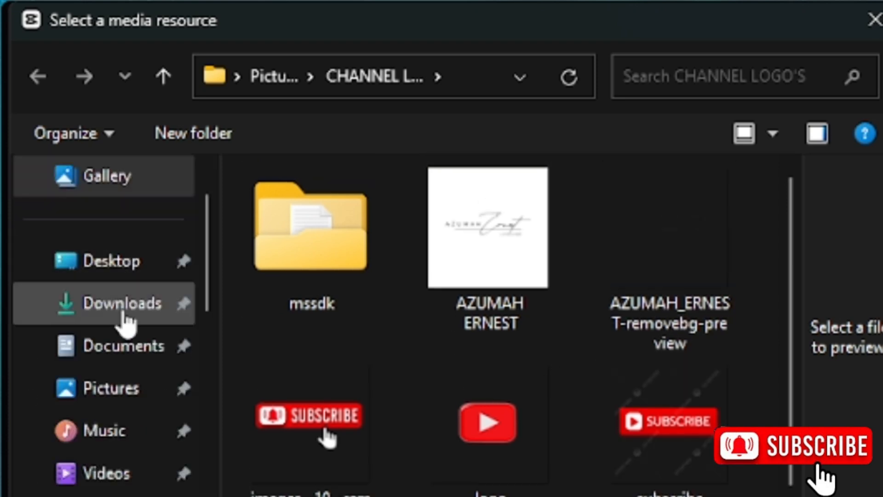
{"action": "left_click", "coordinate": [122, 316]}
{"action": "scroll", "coordinate": [607, 404], "scroll_direction": "down", "scroll_amount": 5}
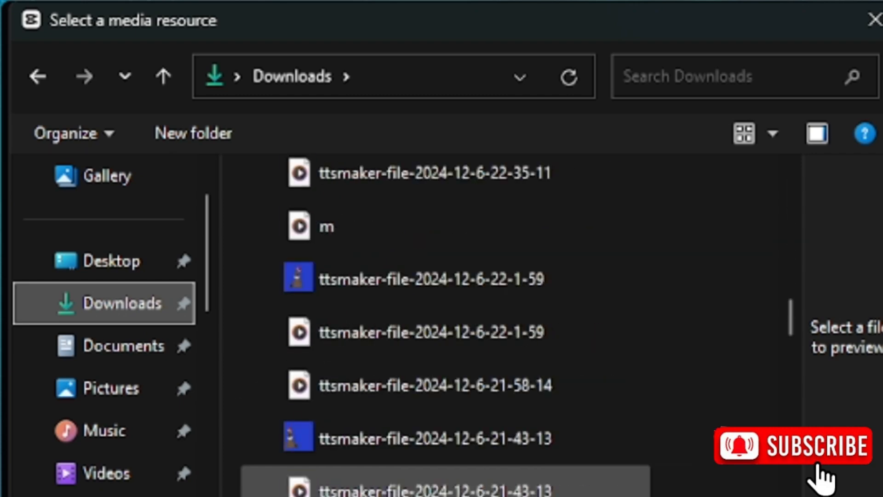
{"action": "scroll", "coordinate": [506, 322], "scroll_direction": "down", "scroll_amount": 10}
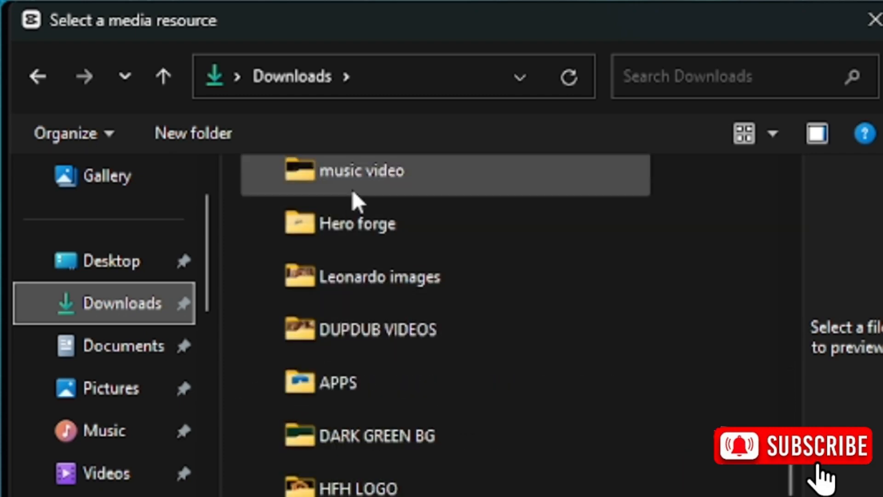
{"action": "double_click", "coordinate": [352, 189]}
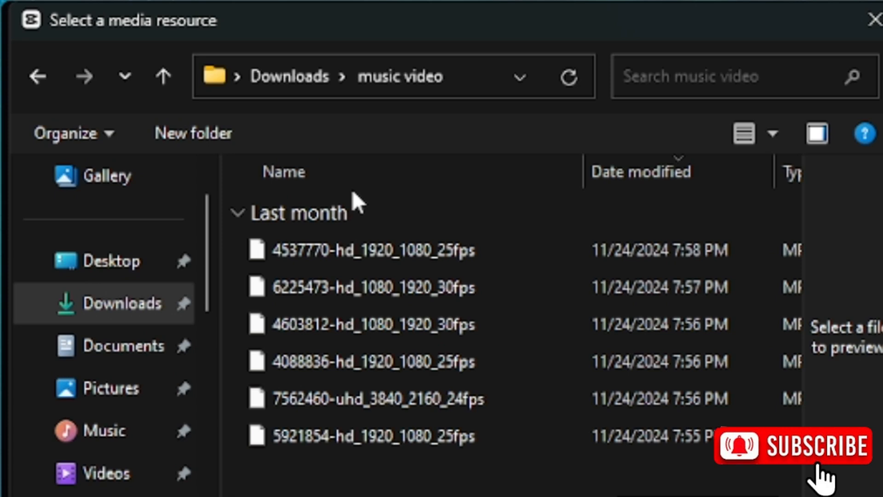
Import the first three videos in the folder, 4537770-hd_1920_1080_25fps, 6225473-hd_1080_1920_30fps and 4603812-hd_1080_1920_30fps, and clear the media selection.
{"action": "left_click", "coordinate": [324, 252]}
{"action": "left_click_drag", "start_coordinate": [234, 241], "coordinate": [473, 329]}
{"action": "key", "text": "Return"}
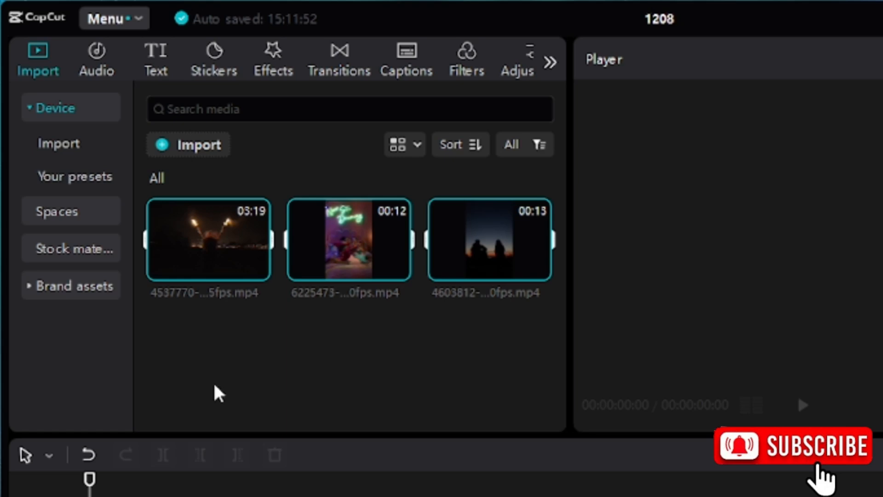
{"action": "left_click", "coordinate": [215, 386]}
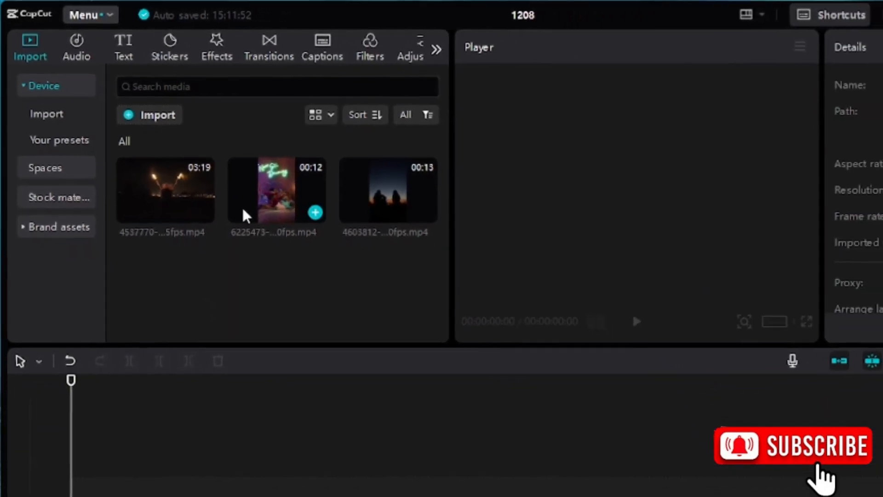
Place the 4537770-hd_1920_1080_25fps.mp4 video at the start of the timeline and select the clip.
{"action": "left_click", "coordinate": [262, 182]}
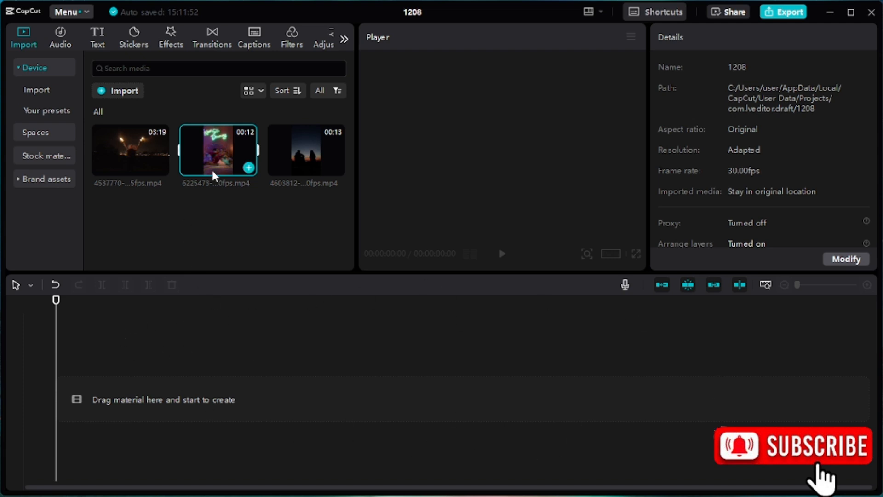
{"action": "left_click_drag", "start_coordinate": [130, 146], "coordinate": [142, 395]}
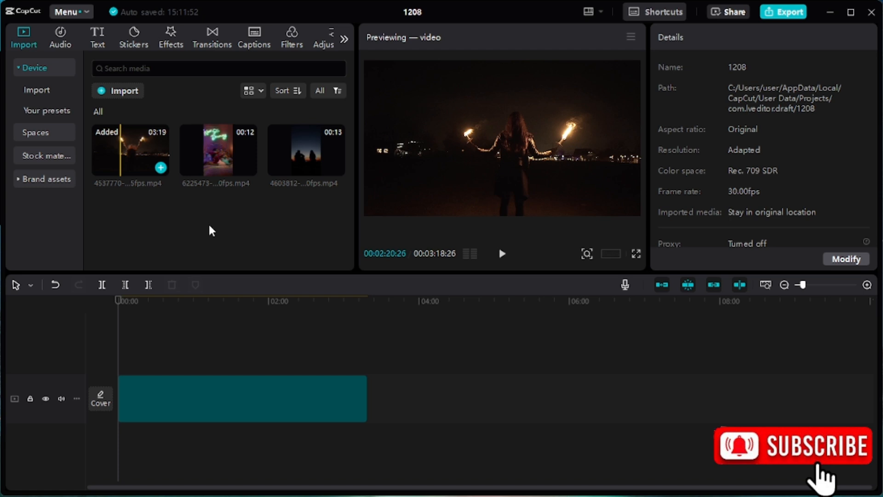
{"action": "left_click", "coordinate": [253, 390]}
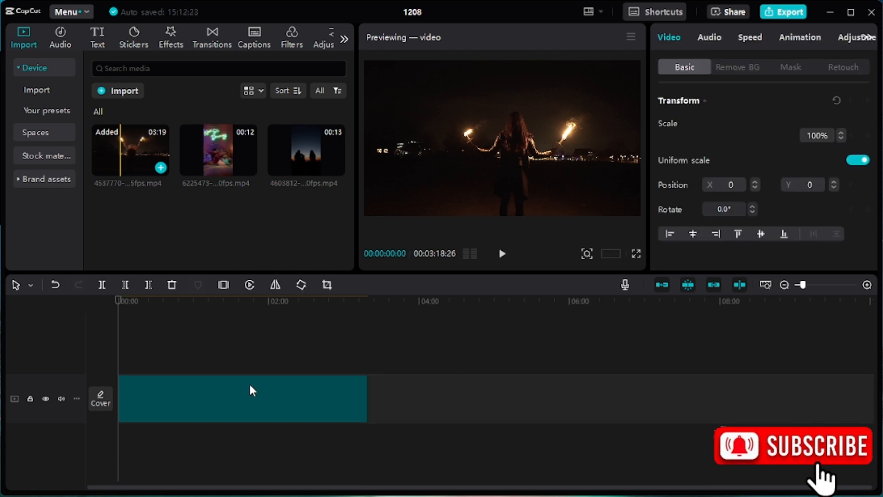
{"action": "left_click", "coordinate": [232, 390]}
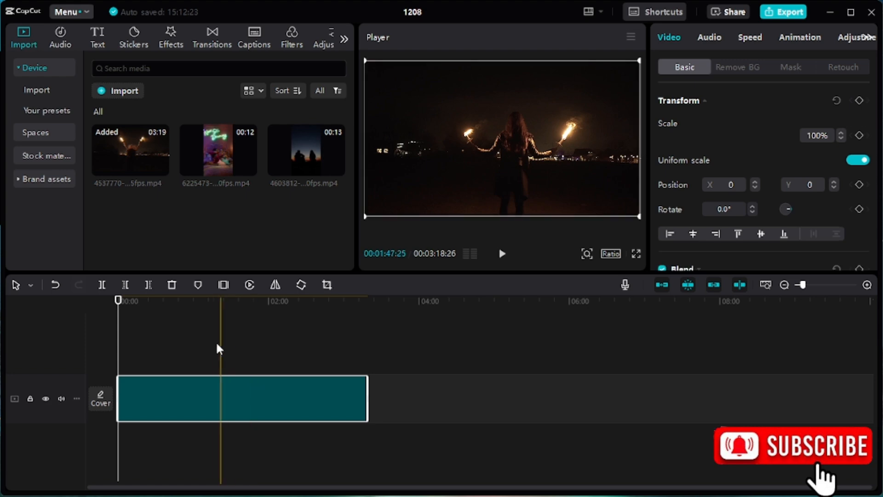
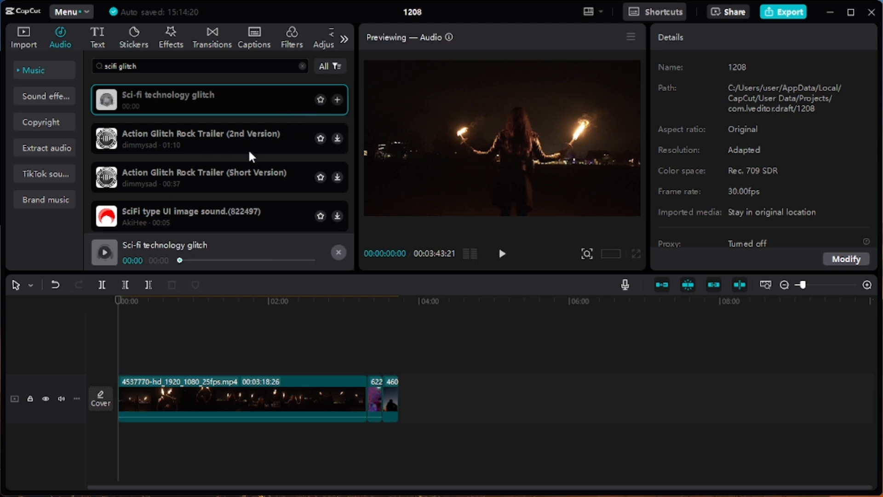
Download Action Glitch Rock Trailer (2nd Version) from the scifi glitch music results and preview it along with Sci-fi technology glitch.
{"action": "scroll", "coordinate": [247, 149], "scroll_direction": "down", "scroll_amount": 4}
{"action": "scroll", "coordinate": [247, 150], "scroll_direction": "down", "scroll_amount": 3}
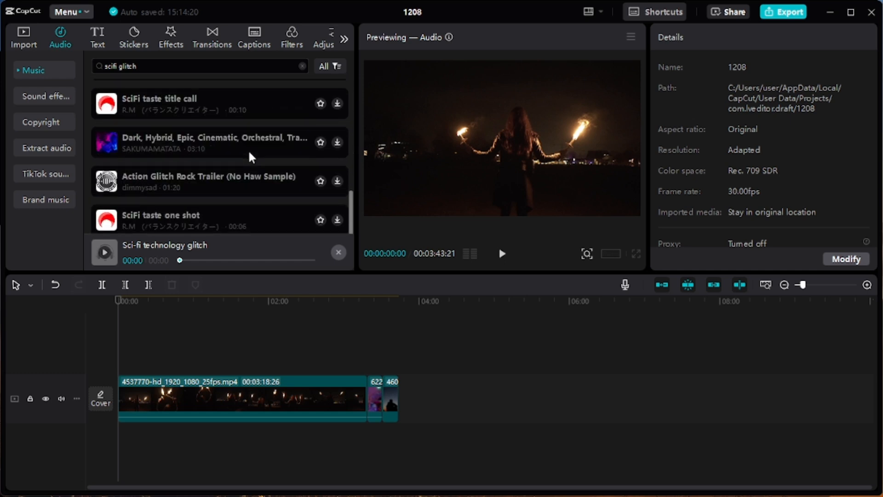
{"action": "scroll", "coordinate": [247, 149], "scroll_direction": "up", "scroll_amount": 4}
{"action": "scroll", "coordinate": [248, 149], "scroll_direction": "up", "scroll_amount": 3}
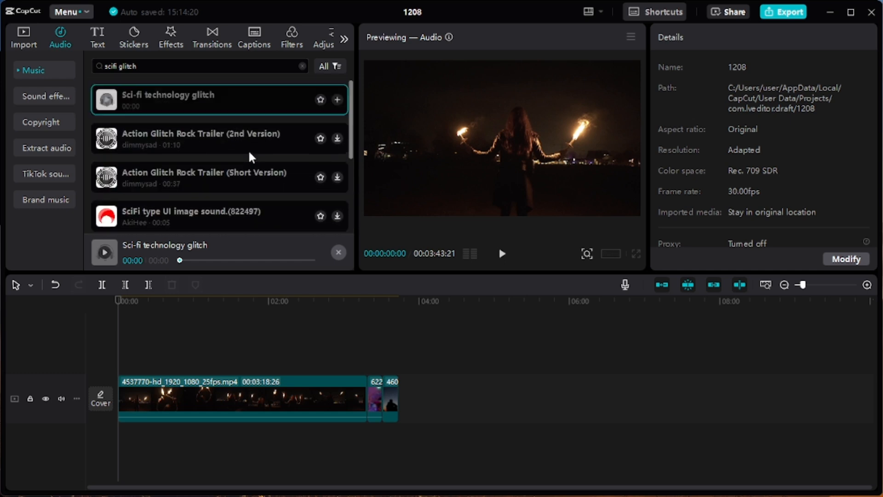
{"action": "scroll", "coordinate": [247, 150], "scroll_direction": "down", "scroll_amount": 7}
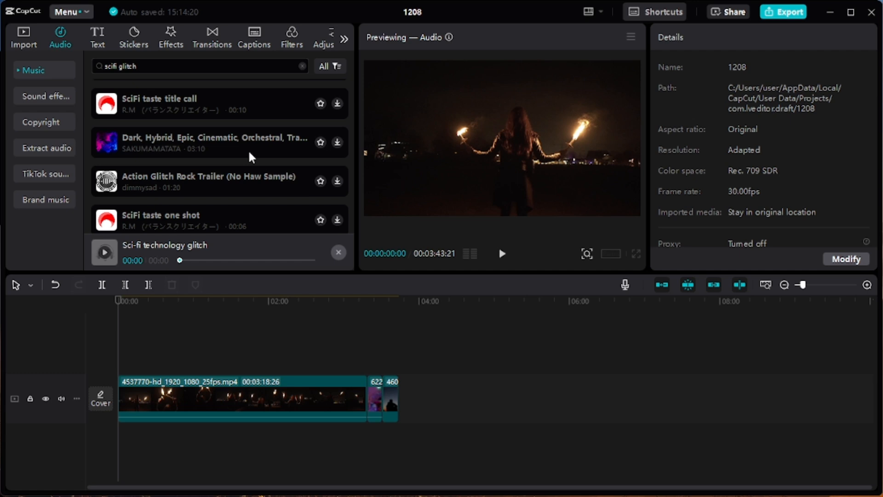
{"action": "scroll", "coordinate": [247, 156], "scroll_direction": "up", "scroll_amount": 7}
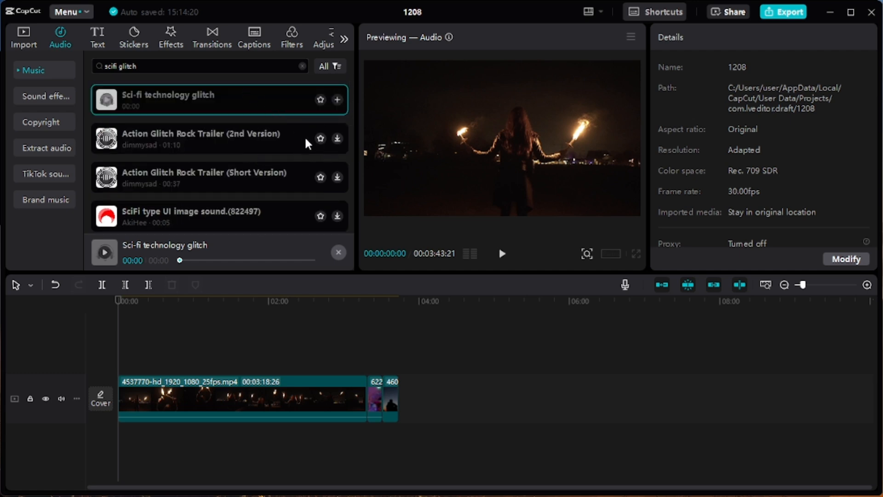
{"action": "left_click", "coordinate": [337, 139]}
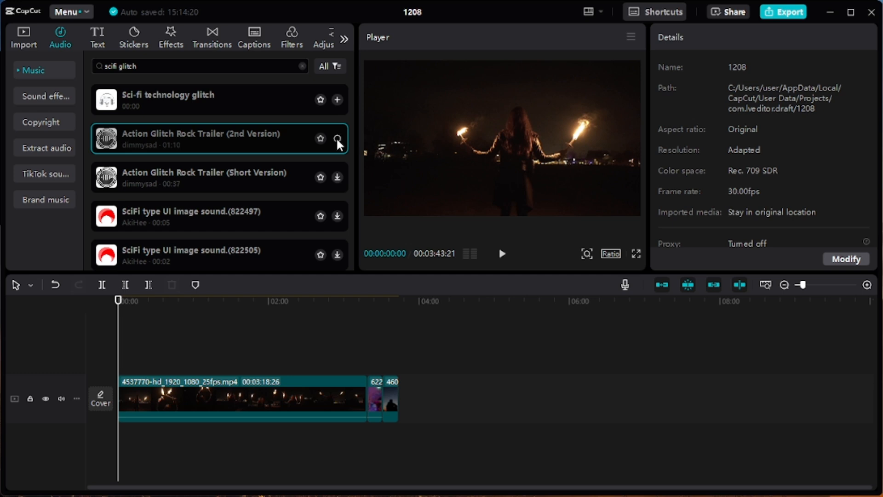
{"action": "left_click", "coordinate": [270, 96]}
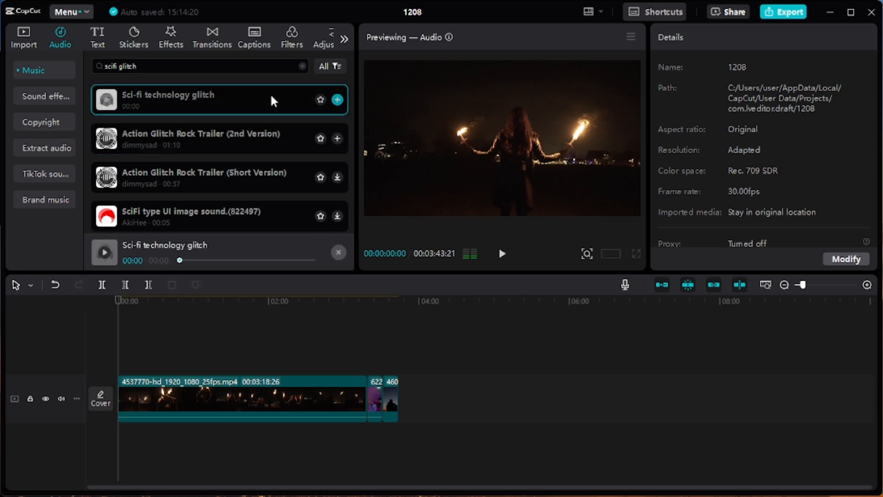
{"action": "left_click", "coordinate": [277, 132]}
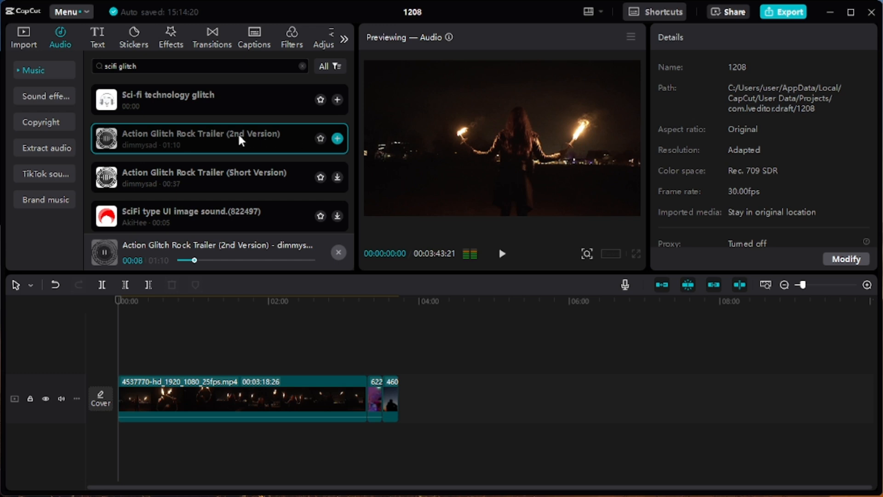
Place Action Glitch Rock Trailer (2nd Version) on an audio track beneath the video, starting at 00:00.
{"action": "left_click_drag", "start_coordinate": [225, 132], "coordinate": [118, 438]}
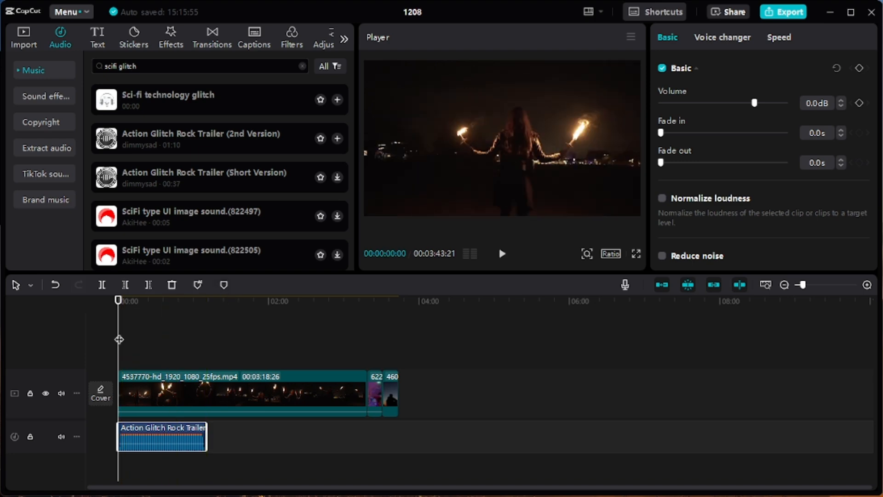
Insert a second copy of Action Glitch Rock Trailer (2nd Version) at 00:01:35:14, and delete that copy.
{"action": "left_click_drag", "start_coordinate": [120, 339], "coordinate": [238, 342]}
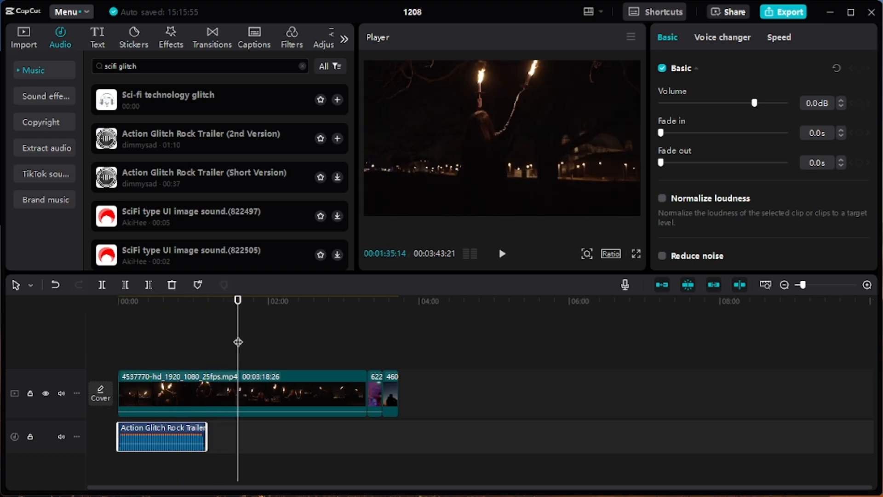
{"action": "left_click", "coordinate": [337, 139]}
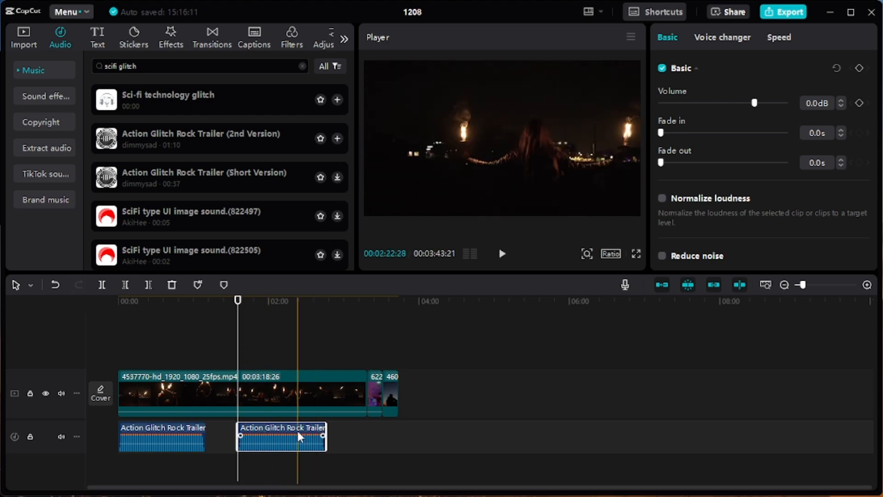
{"action": "key", "text": "Delete"}
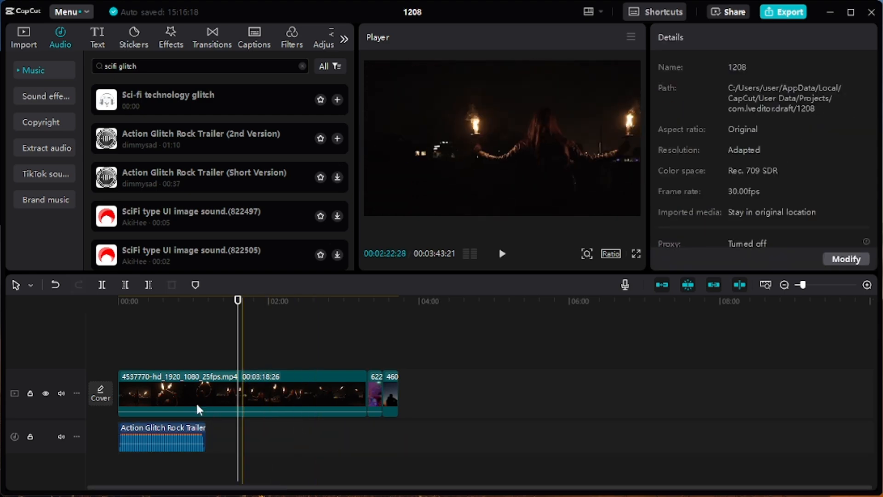
Play the opening seconds of the project from the start to check the video together with the music.
{"action": "left_click", "coordinate": [118, 301]}
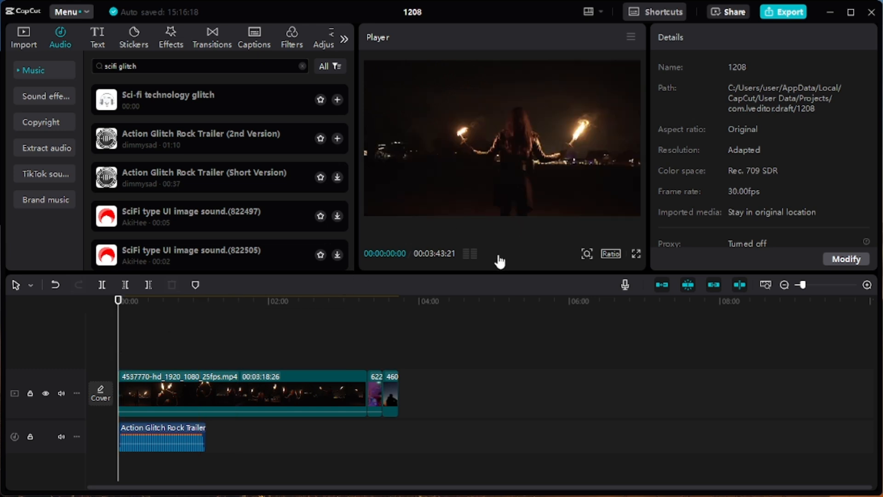
{"action": "left_click", "coordinate": [500, 259]}
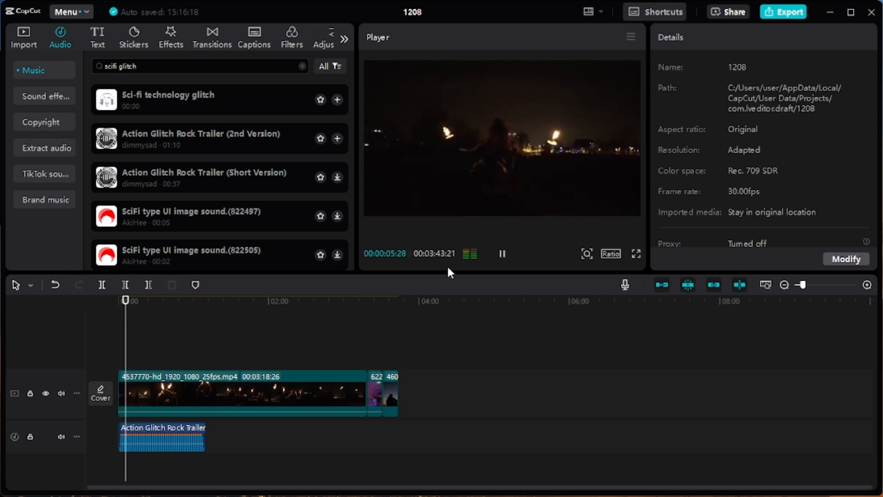
{"action": "left_click", "coordinate": [503, 253]}
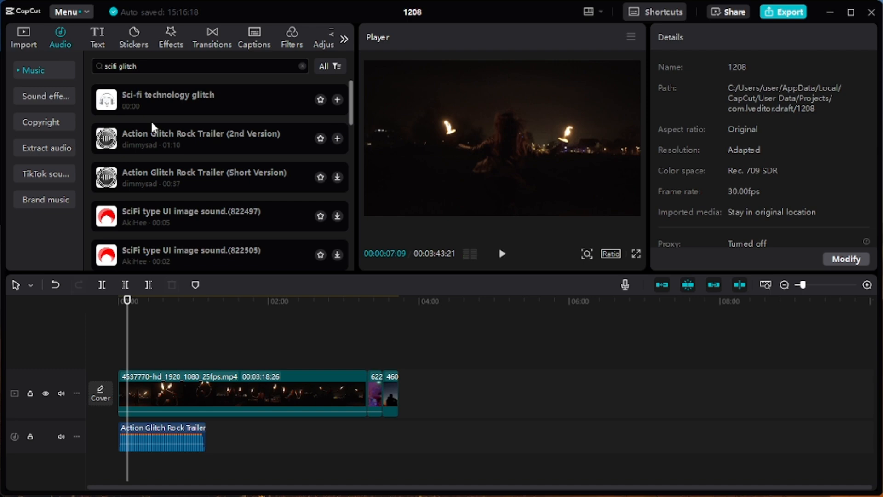
{"action": "scroll", "coordinate": [163, 190], "scroll_direction": "down", "scroll_amount": 10}
{"action": "scroll", "coordinate": [164, 191], "scroll_direction": "up", "scroll_amount": 10}
Add a default text clip above the video at the start of the timeline and extend it past 10 seconds.
{"action": "left_click", "coordinate": [92, 39]}
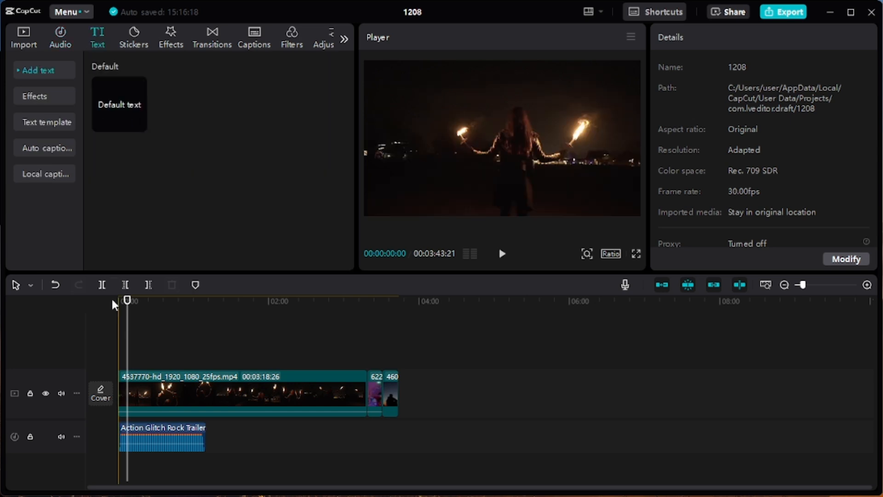
{"action": "left_click_drag", "start_coordinate": [128, 319], "coordinate": [74, 313]}
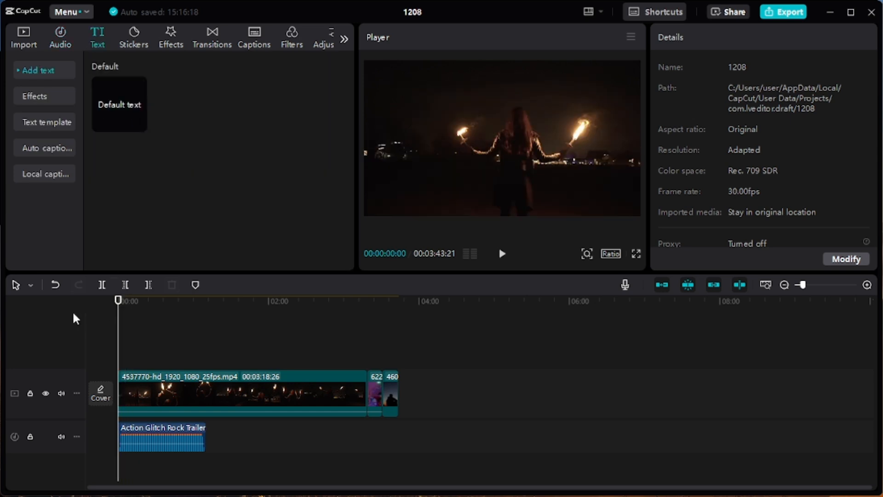
{"action": "mouse_move", "coordinate": [138, 126]}
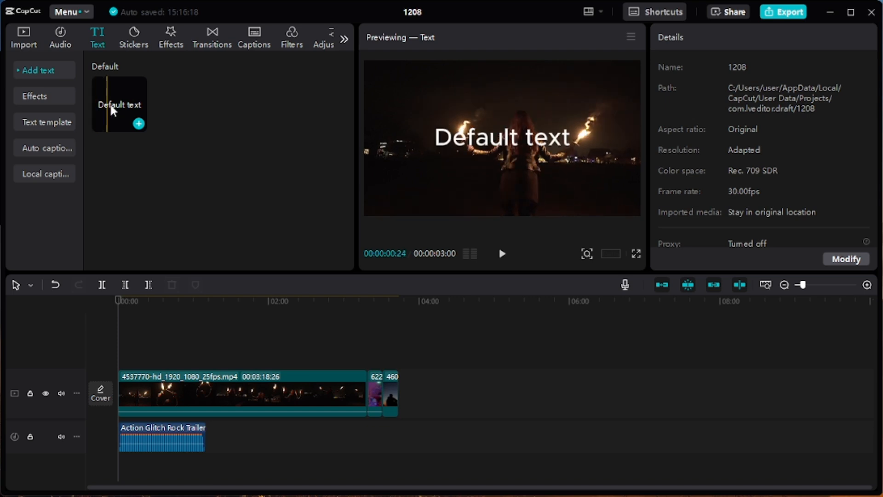
{"action": "left_click_drag", "start_coordinate": [122, 90], "coordinate": [119, 357]}
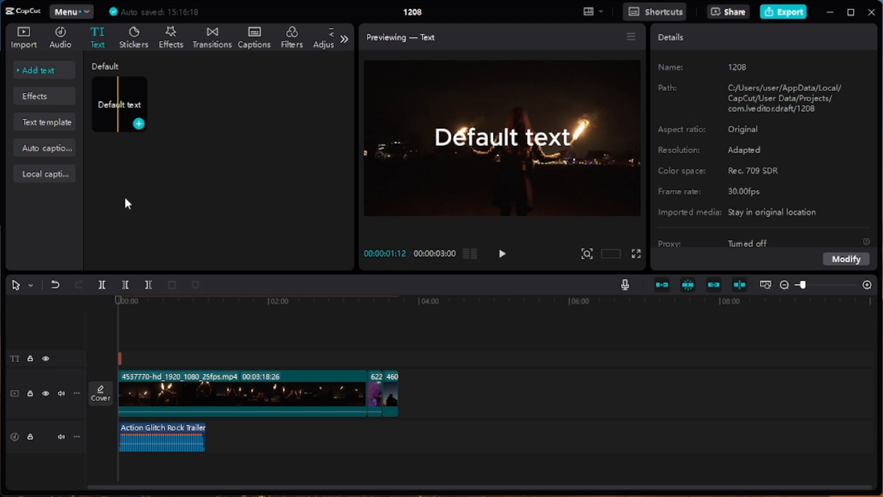
{"action": "left_click", "coordinate": [139, 123]}
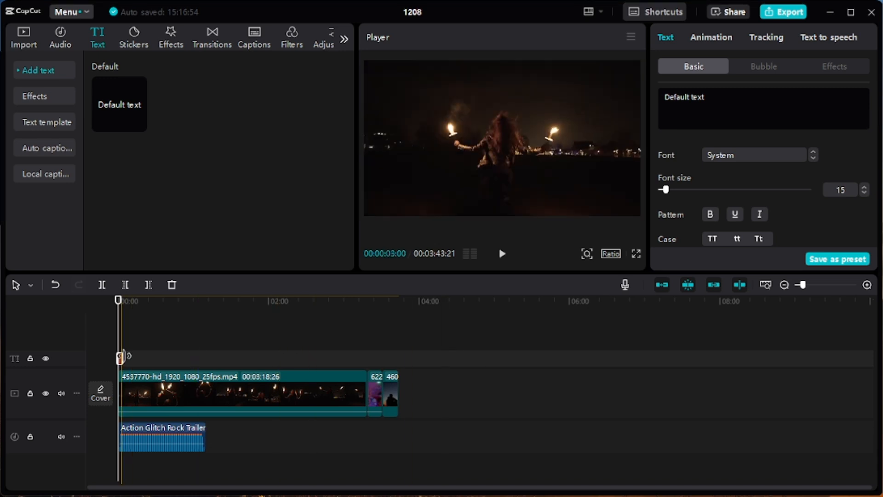
{"action": "left_click_drag", "start_coordinate": [121, 357], "coordinate": [129, 341]}
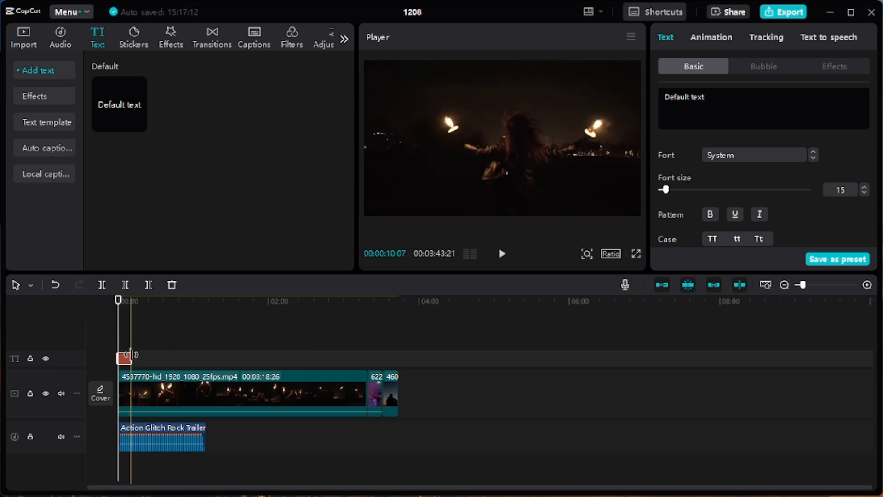
{"action": "mouse_move", "coordinate": [130, 354]}
{"action": "left_mouse_down"}
{"action": "mouse_move", "coordinate": [399, 354]}
{"action": "mouse_move", "coordinate": [150, 353]}
{"action": "mouse_move", "coordinate": [186, 339]}
{"action": "mouse_move", "coordinate": [182, 348]}
{"action": "mouse_move", "coordinate": [210, 357]}
{"action": "mouse_move", "coordinate": [133, 356]}
{"action": "left_mouse_up"}
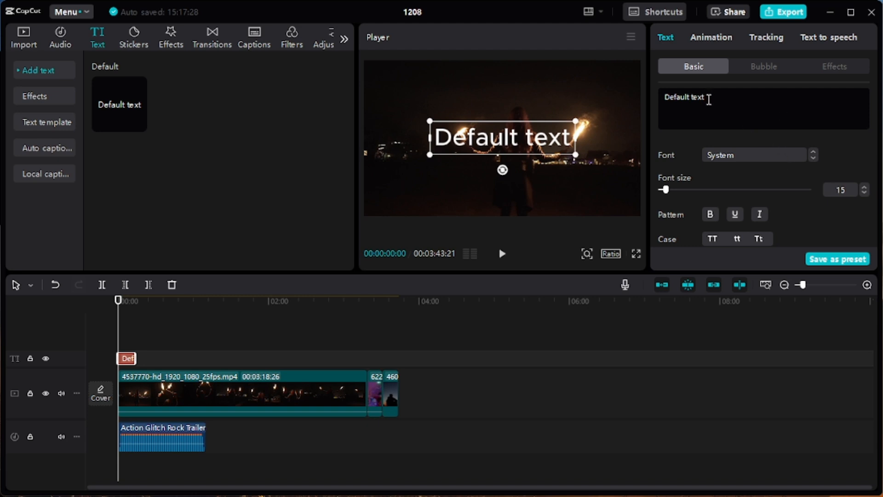
Replace the default wording of the text clip with "Music".
{"action": "left_click_drag", "start_coordinate": [712, 97], "coordinate": [631, 85]}
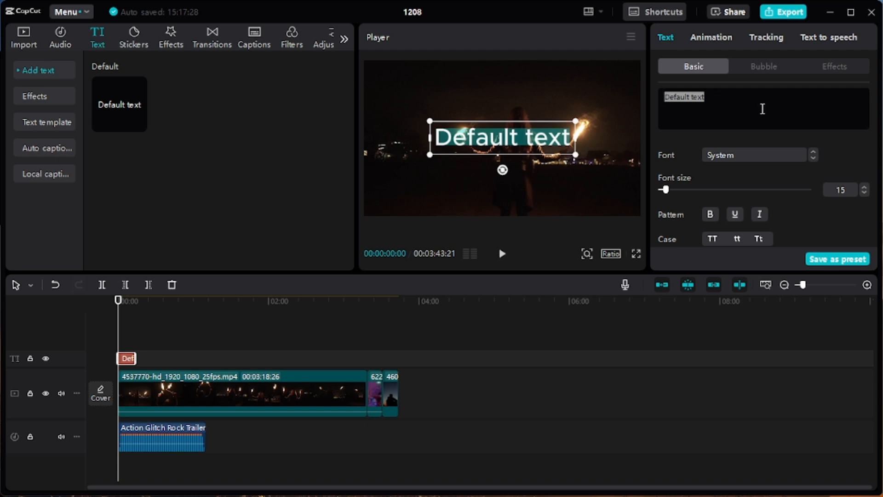
{"action": "key", "text": "BackSpace"}
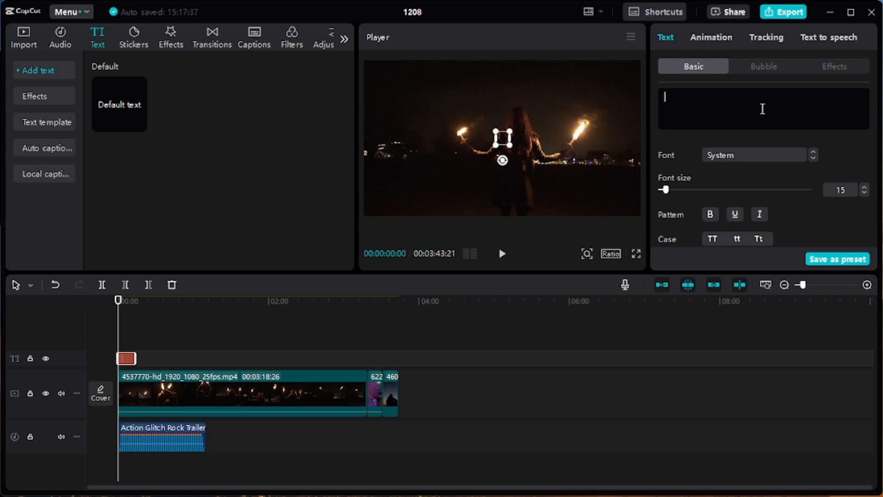
{"action": "type", "text": "M"}
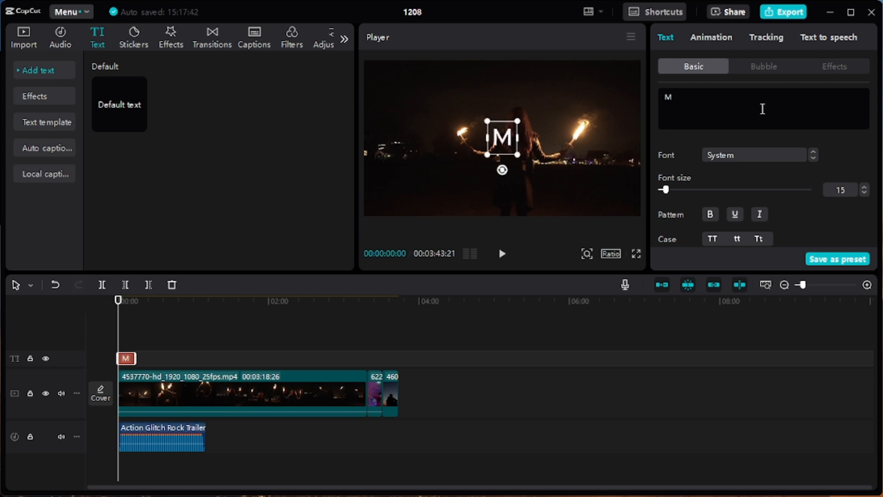
{"action": "type", "text": "usic"}
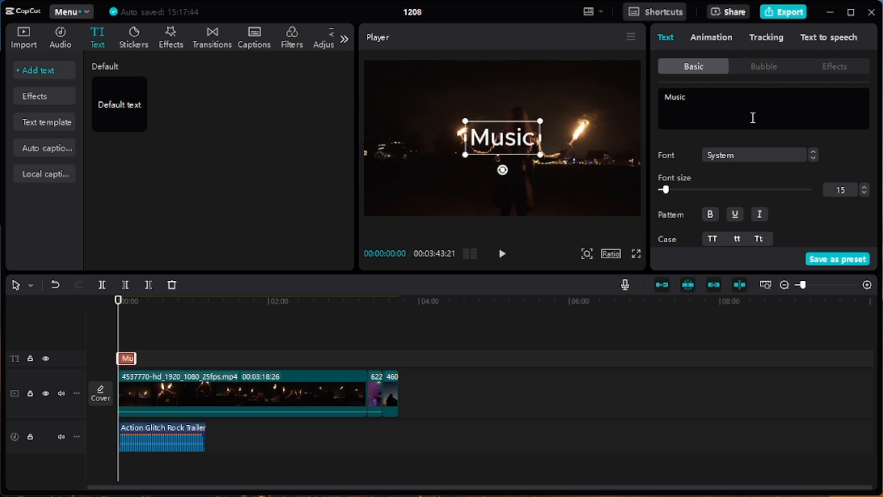
Set the color of the Music title to blue, hex 0090FF.
{"action": "scroll", "coordinate": [762, 183], "scroll_direction": "down", "scroll_amount": 5}
{"action": "scroll", "coordinate": [762, 183], "scroll_direction": "up", "scroll_amount": 3}
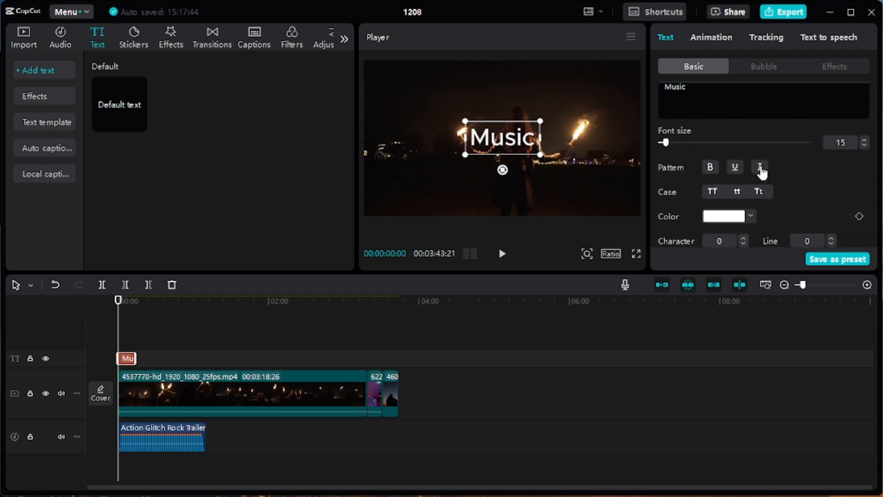
{"action": "scroll", "coordinate": [761, 218], "scroll_direction": "down", "scroll_amount": 3}
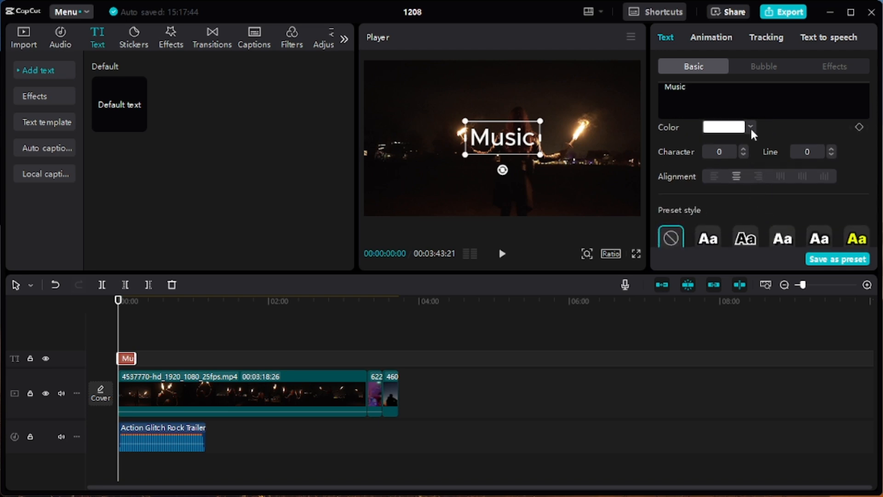
{"action": "left_click", "coordinate": [750, 127]}
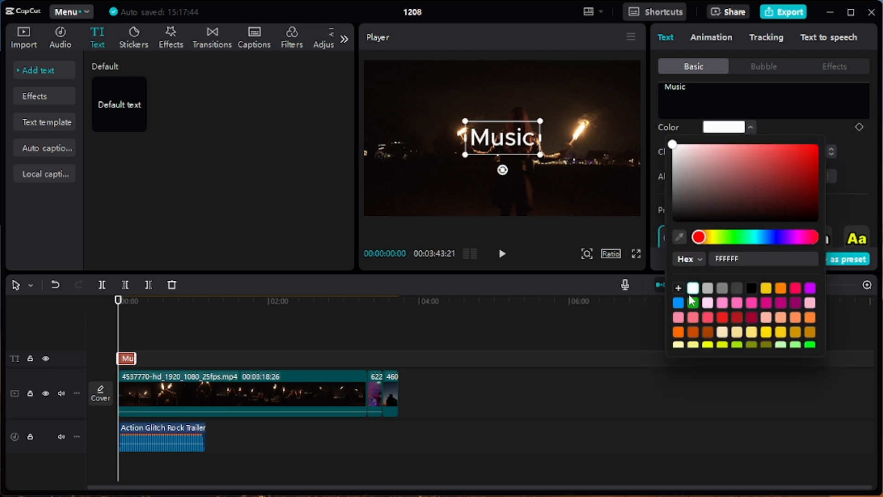
{"action": "left_click", "coordinate": [675, 303]}
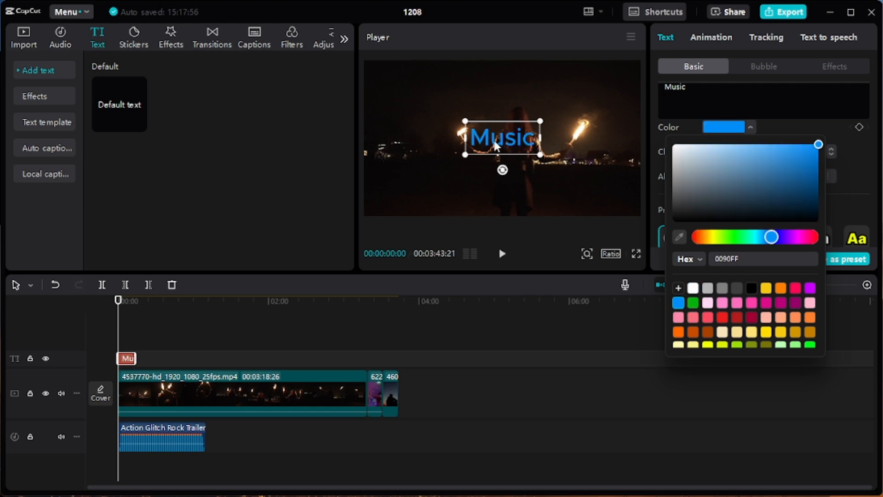
{"action": "left_click", "coordinate": [807, 114]}
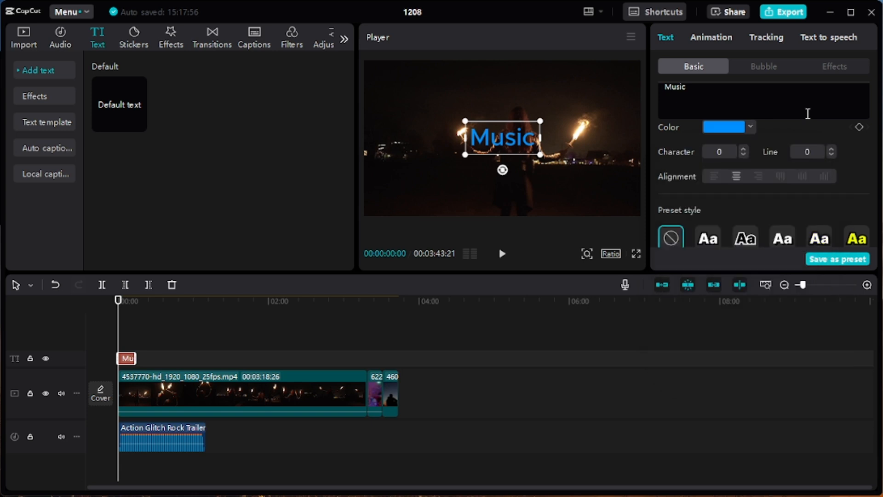
Apply the yellow preset style with a black outline to the Music title and check its stroke settings.
{"action": "scroll", "coordinate": [823, 199], "scroll_direction": "down", "scroll_amount": 3}
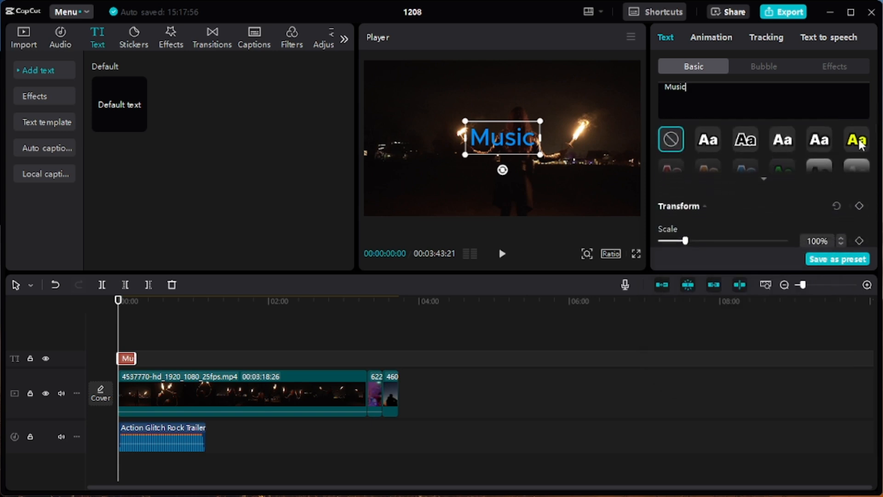
{"action": "left_click", "coordinate": [861, 144]}
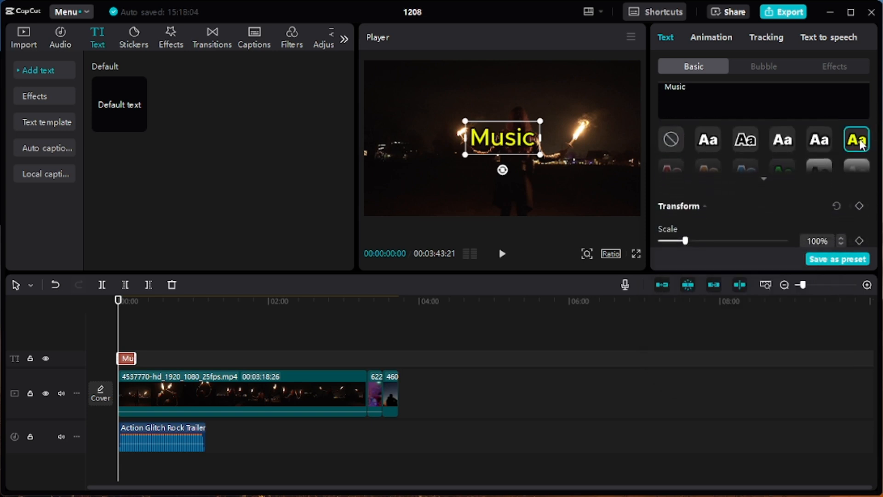
{"action": "scroll", "coordinate": [757, 152], "scroll_direction": "up", "scroll_amount": 2}
{"action": "scroll", "coordinate": [758, 152], "scroll_direction": "down", "scroll_amount": 5}
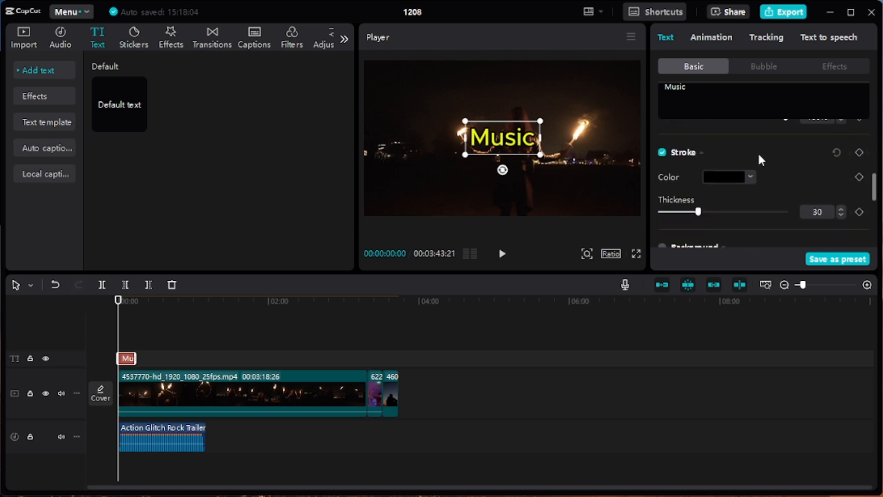
{"action": "scroll", "coordinate": [758, 151], "scroll_direction": "down", "scroll_amount": 3}
Apply the green text effect with a white and green outline to the Music title.
{"action": "left_click", "coordinate": [829, 63]}
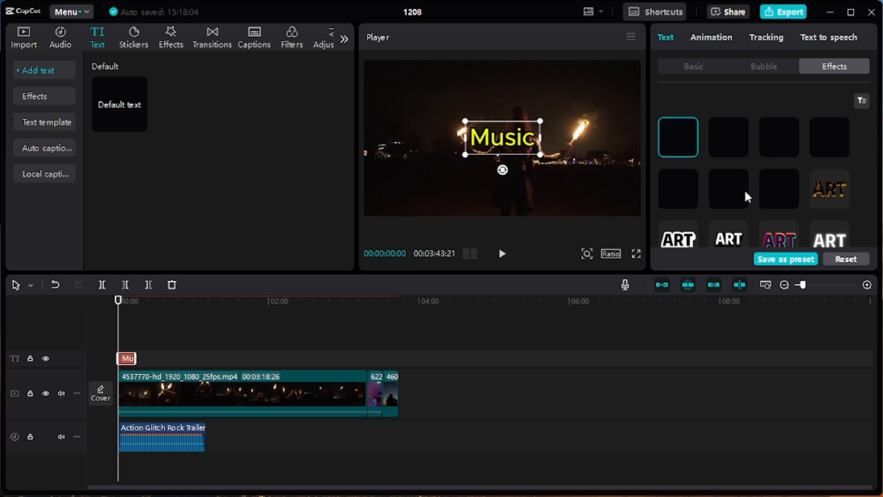
{"action": "scroll", "coordinate": [744, 189], "scroll_direction": "down", "scroll_amount": 3}
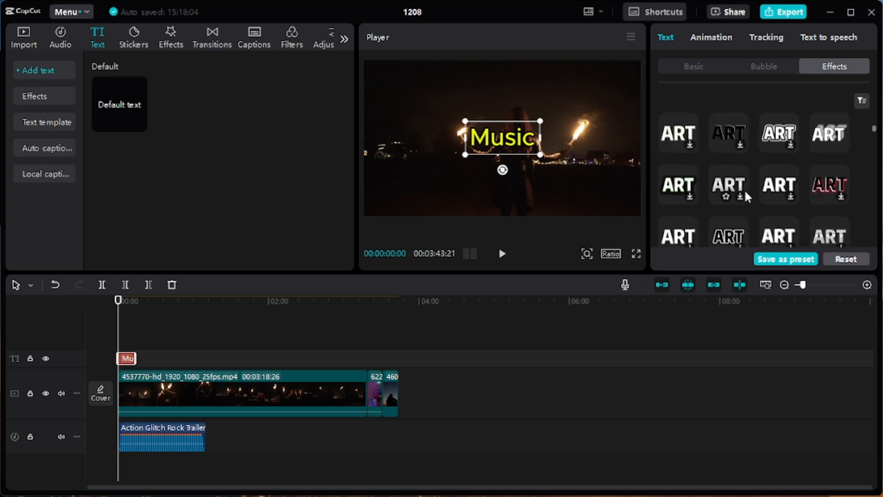
{"action": "scroll", "coordinate": [744, 189], "scroll_direction": "down", "scroll_amount": 3}
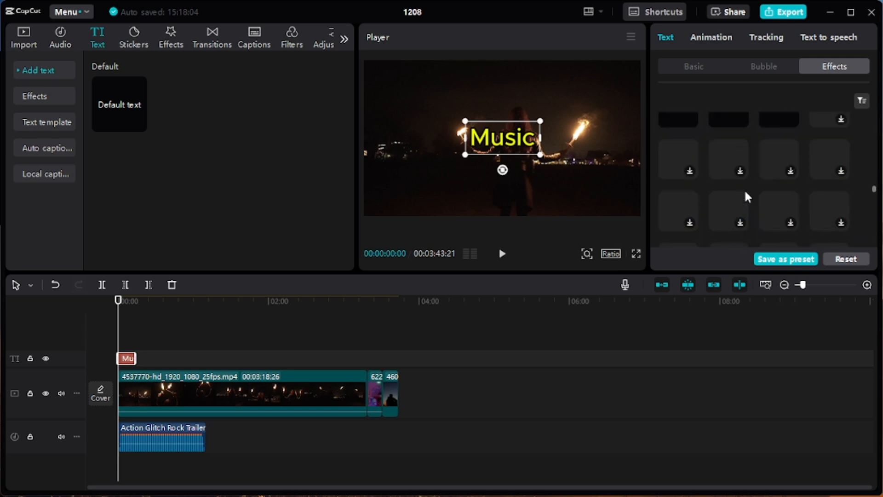
{"action": "scroll", "coordinate": [745, 189], "scroll_direction": "down", "scroll_amount": 3}
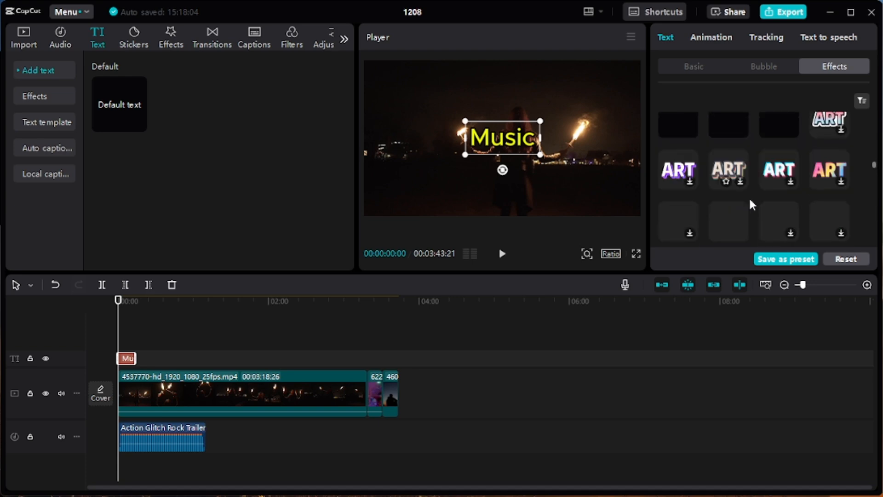
{"action": "scroll", "coordinate": [750, 201], "scroll_direction": "down", "scroll_amount": 3}
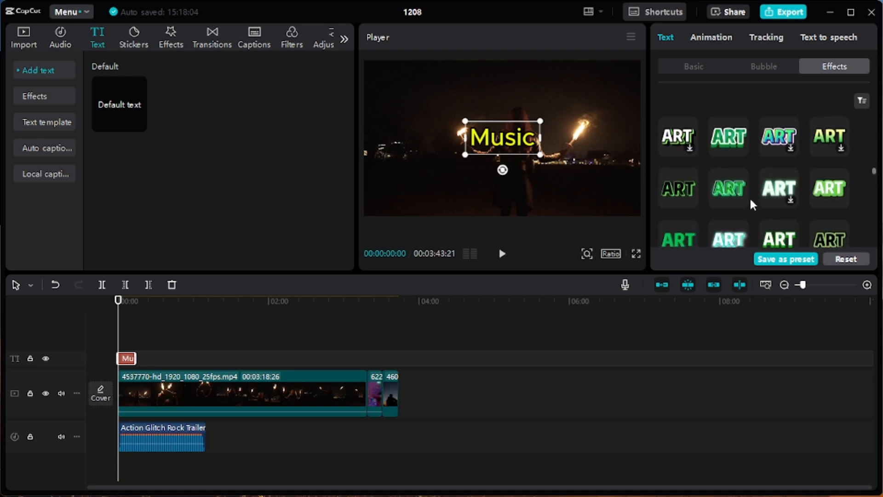
{"action": "scroll", "coordinate": [750, 205], "scroll_direction": "up", "scroll_amount": 1}
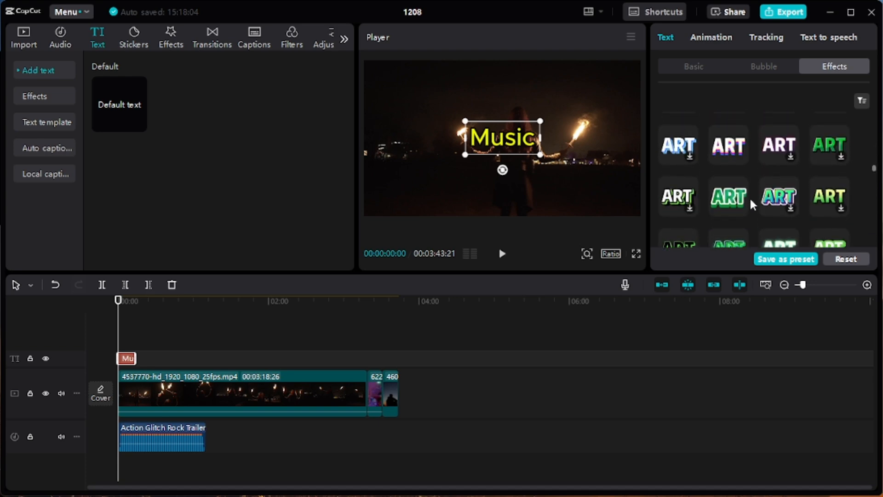
{"action": "left_click", "coordinate": [724, 204]}
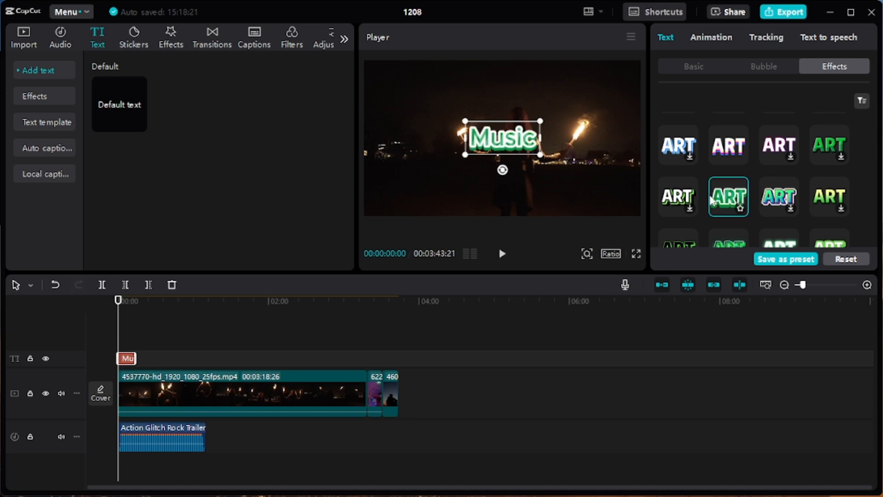
Review the Music title's basic text settings, including preset styles, transform, blend opacity and stroke.
{"action": "scroll", "coordinate": [736, 184], "scroll_direction": "up", "scroll_amount": 3}
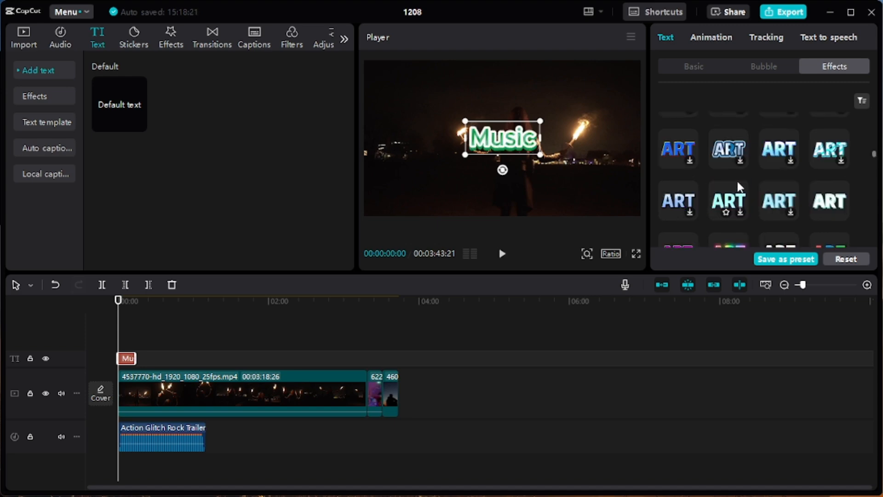
{"action": "left_click", "coordinate": [693, 70]}
{"action": "scroll", "coordinate": [750, 243], "scroll_direction": "down", "scroll_amount": 8}
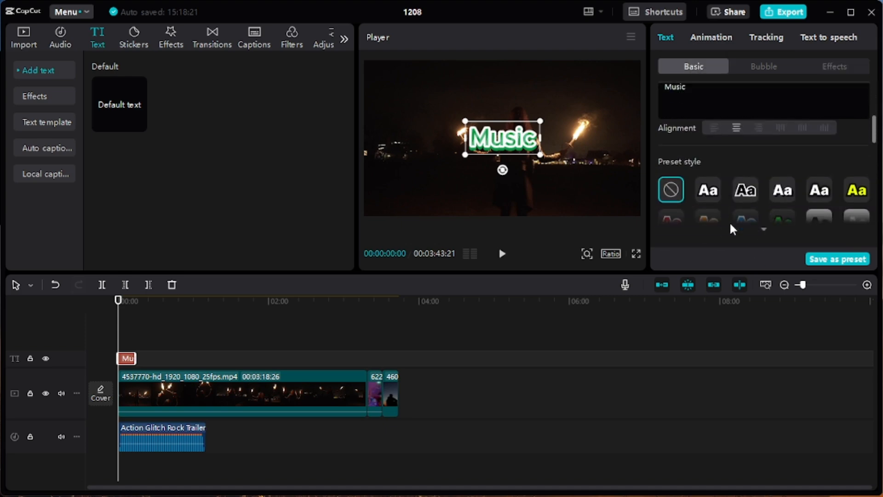
{"action": "scroll", "coordinate": [730, 225], "scroll_direction": "down", "scroll_amount": 1}
{"action": "scroll", "coordinate": [730, 225], "scroll_direction": "up", "scroll_amount": 5}
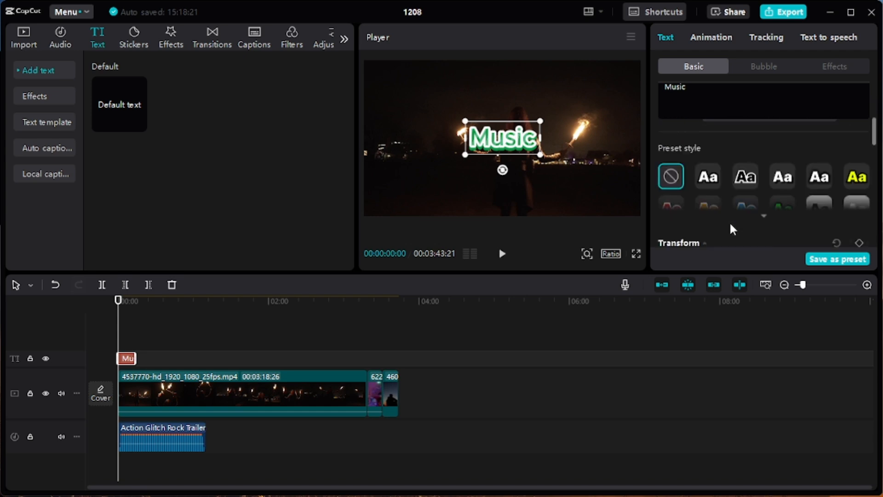
{"action": "scroll", "coordinate": [730, 225], "scroll_direction": "down", "scroll_amount": 6}
{"action": "scroll", "coordinate": [782, 139], "scroll_direction": "down", "scroll_amount": 3}
{"action": "scroll", "coordinate": [781, 139], "scroll_direction": "up", "scroll_amount": 5}
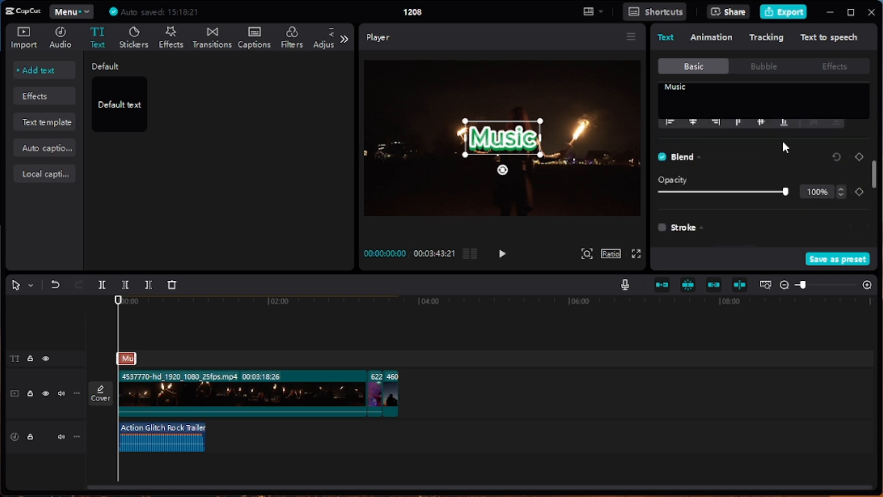
{"action": "scroll", "coordinate": [783, 222], "scroll_direction": "down", "scroll_amount": 2}
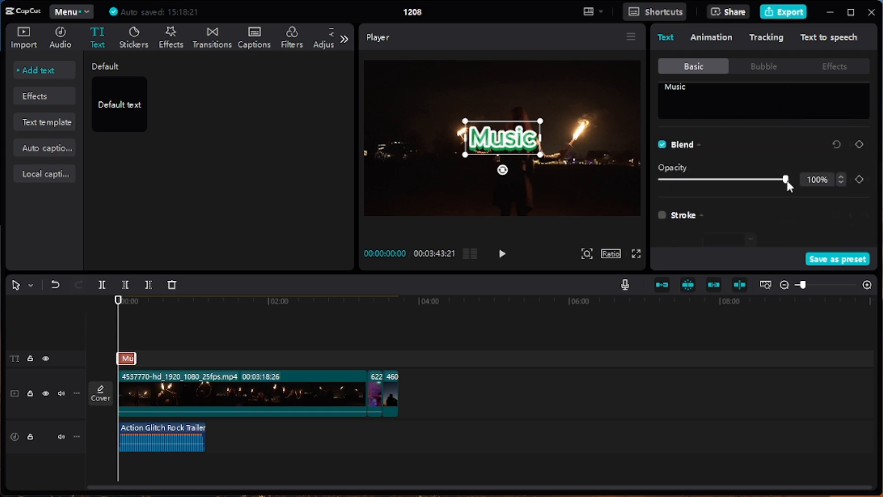
{"action": "mouse_move", "coordinate": [786, 179]}
{"action": "left_mouse_down"}
{"action": "mouse_move", "coordinate": [724, 181]}
{"action": "mouse_move", "coordinate": [795, 178]}
{"action": "left_mouse_up"}
{"action": "scroll", "coordinate": [808, 179], "scroll_direction": "up", "scroll_amount": 6}
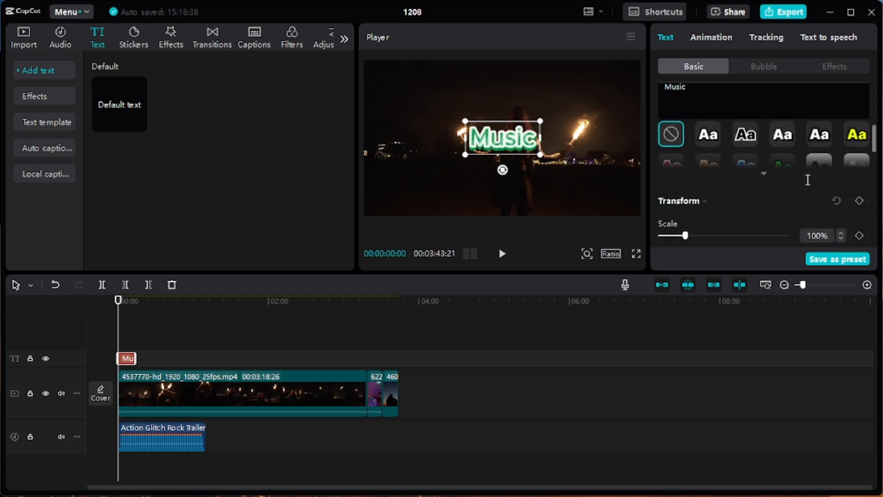
{"action": "scroll", "coordinate": [807, 180], "scroll_direction": "down", "scroll_amount": 5}
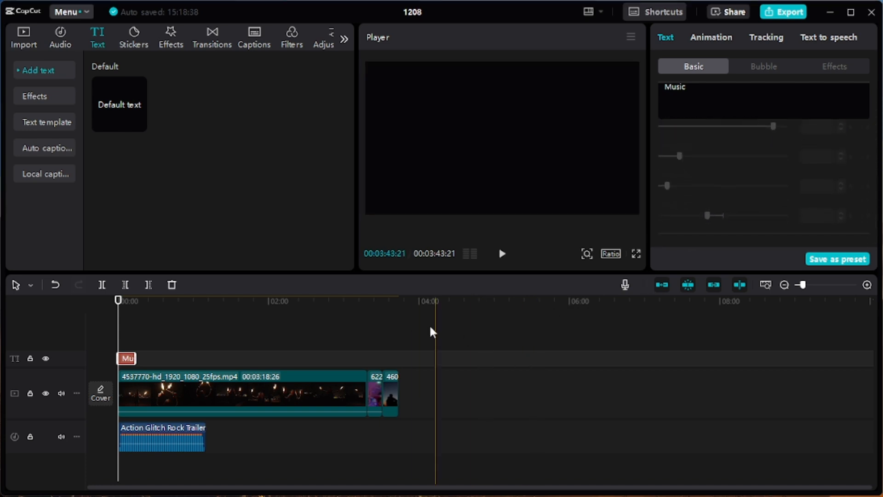
Add the pink Subscribe sticker to the timeline just after the Music title and extend it to slightly past the two-minute mark.
{"action": "left_click", "coordinate": [136, 45]}
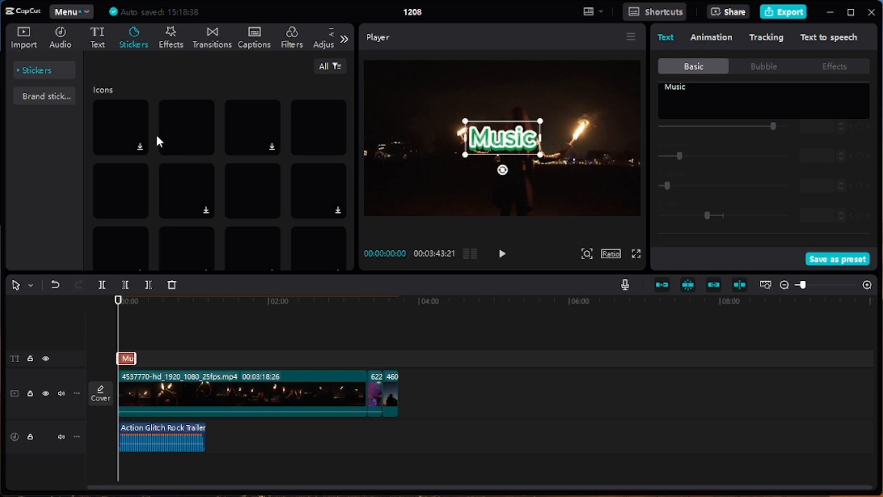
{"action": "mouse_move", "coordinate": [212, 132]}
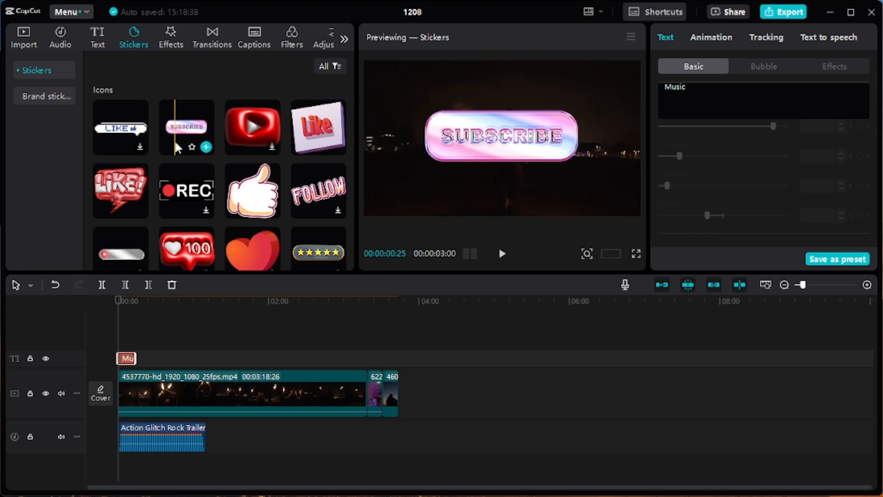
{"action": "mouse_move", "coordinate": [246, 209]}
{"action": "scroll", "coordinate": [230, 203], "scroll_direction": "down", "scroll_amount": 3}
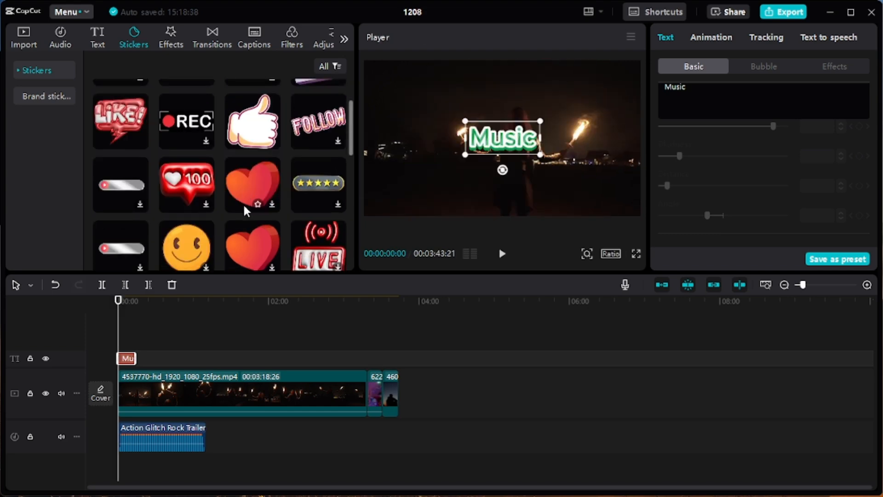
{"action": "scroll", "coordinate": [218, 200], "scroll_direction": "up", "scroll_amount": 4}
{"action": "scroll", "coordinate": [214, 200], "scroll_direction": "down", "scroll_amount": 3}
{"action": "scroll", "coordinate": [214, 201], "scroll_direction": "down", "scroll_amount": 2}
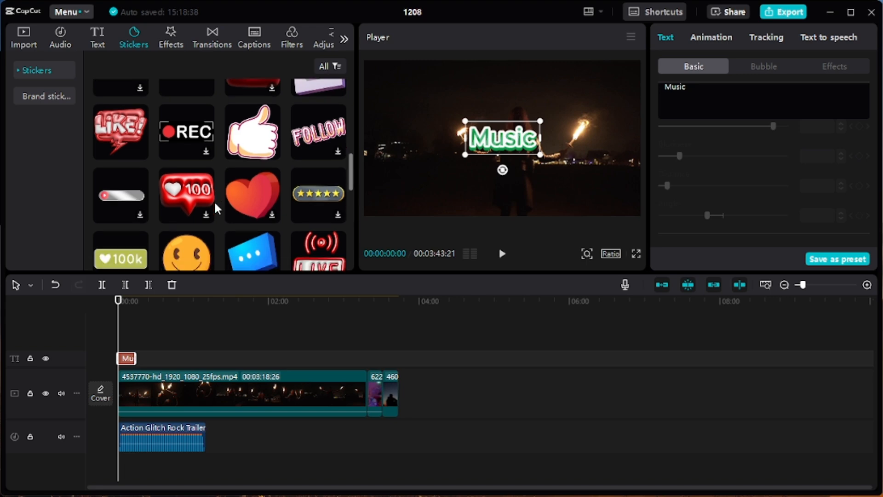
{"action": "scroll", "coordinate": [214, 201], "scroll_direction": "up", "scroll_amount": 3}
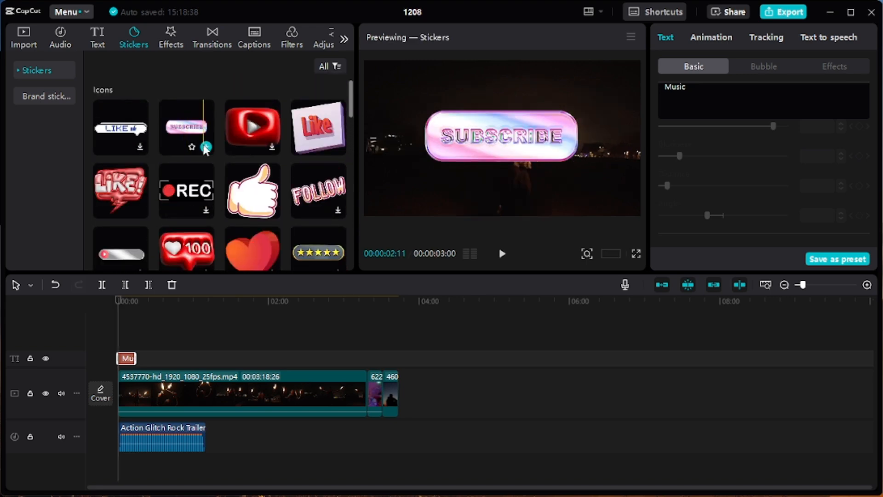
{"action": "mouse_move", "coordinate": [193, 134]}
{"action": "left_mouse_down"}
{"action": "mouse_move", "coordinate": [214, 344]}
{"action": "mouse_move", "coordinate": [159, 340]}
{"action": "mouse_move", "coordinate": [142, 352]}
{"action": "left_mouse_up"}
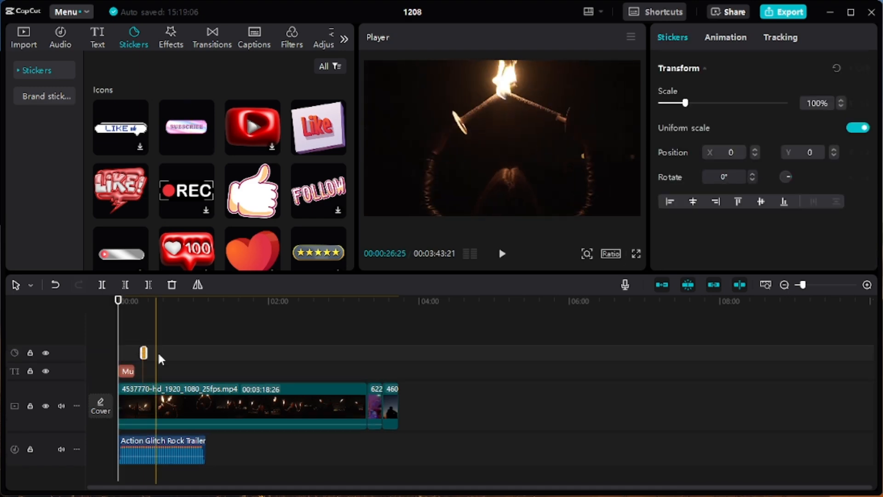
{"action": "left_click_drag", "start_coordinate": [144, 352], "coordinate": [277, 352]}
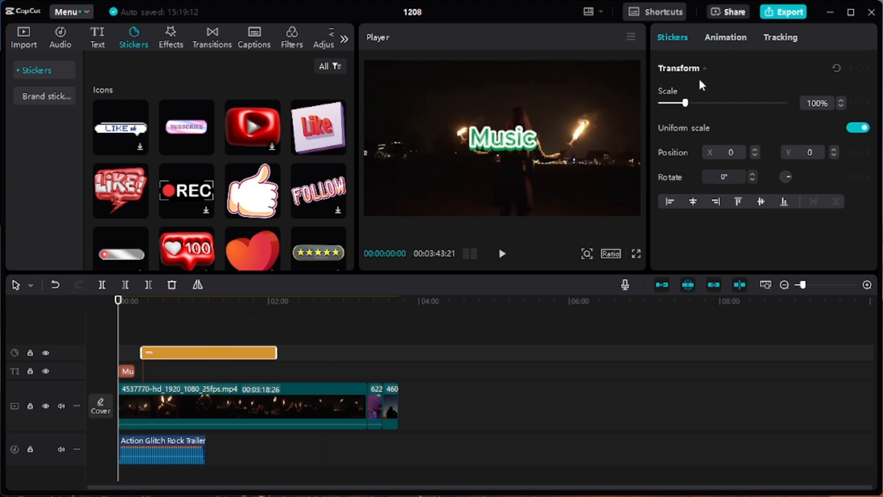
Scale the Subscribe sticker down to 34% and move it to the video frame's lower-right corner, at about X 1480, Y -883.
{"action": "left_click_drag", "start_coordinate": [684, 104], "coordinate": [676, 104]}
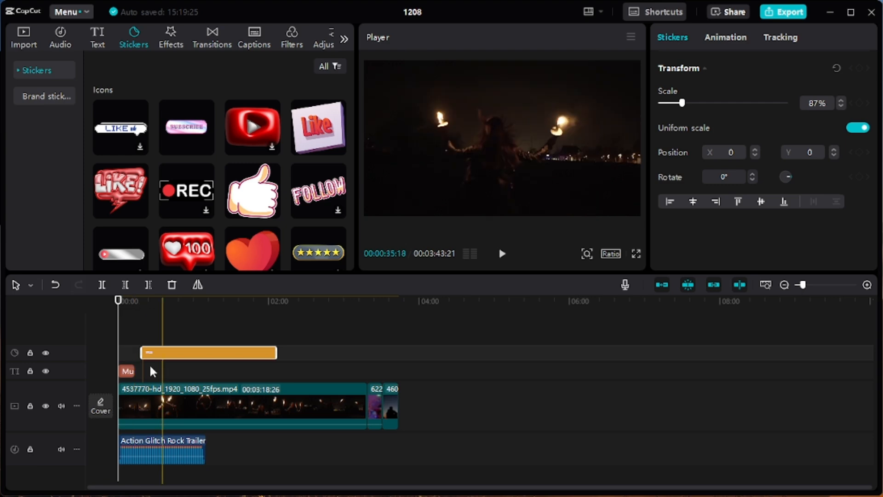
{"action": "left_click", "coordinate": [210, 326]}
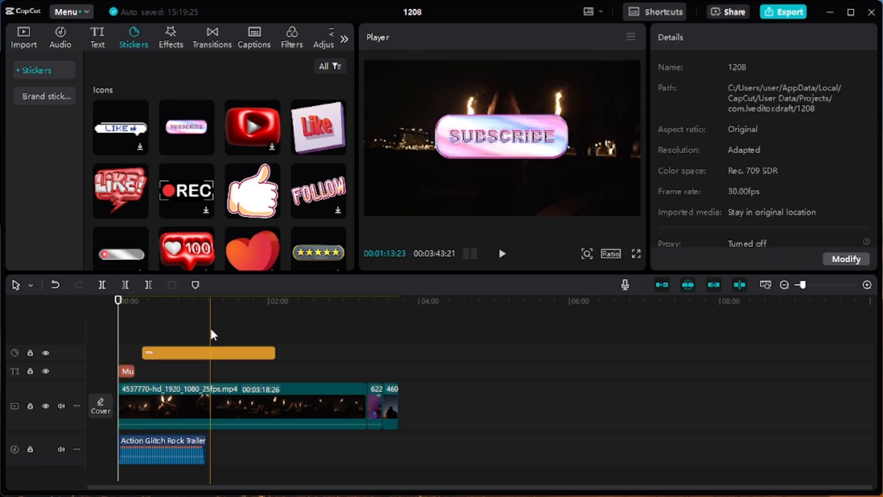
{"action": "left_click", "coordinate": [251, 357]}
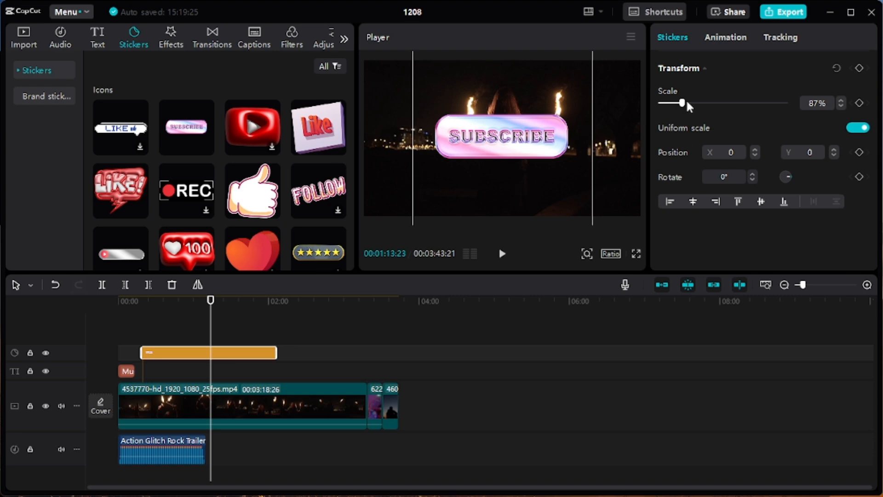
{"action": "left_click_drag", "start_coordinate": [683, 102], "coordinate": [672, 104]}
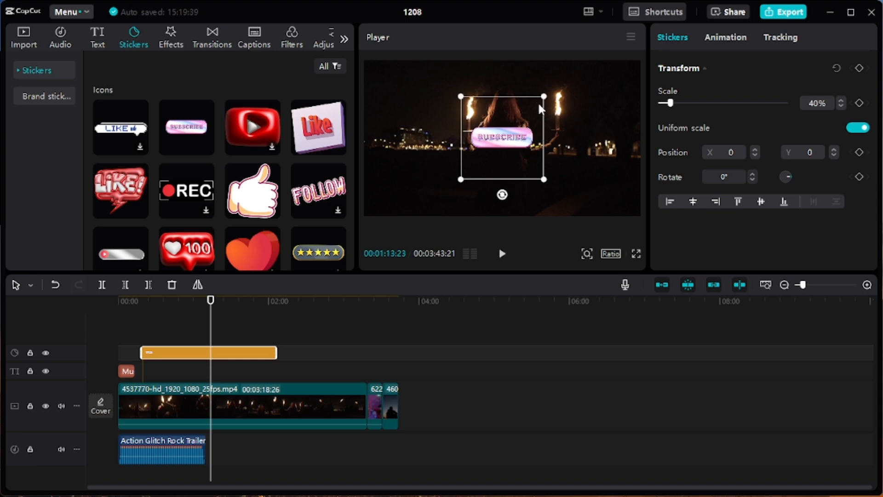
{"action": "mouse_move", "coordinate": [544, 96]}
{"action": "left_mouse_down"}
{"action": "mouse_move", "coordinate": [528, 140]}
{"action": "mouse_move", "coordinate": [537, 103]}
{"action": "left_mouse_up"}
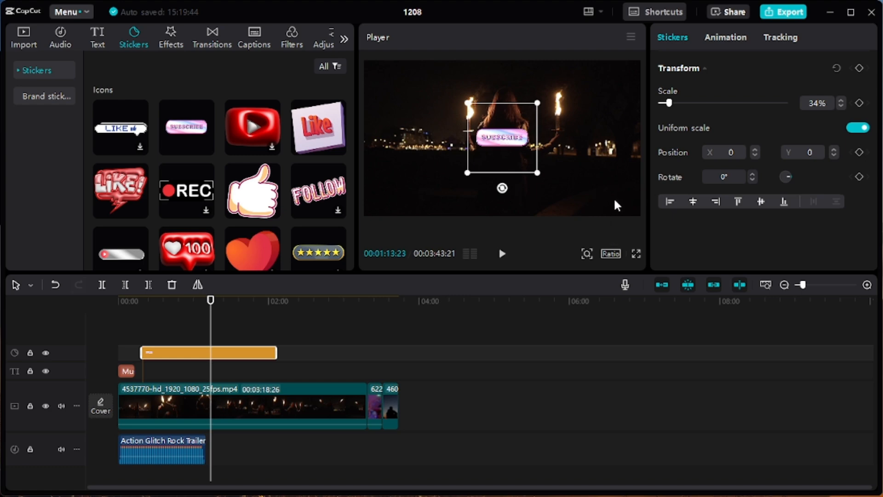
{"action": "left_click_drag", "start_coordinate": [505, 143], "coordinate": [612, 207]}
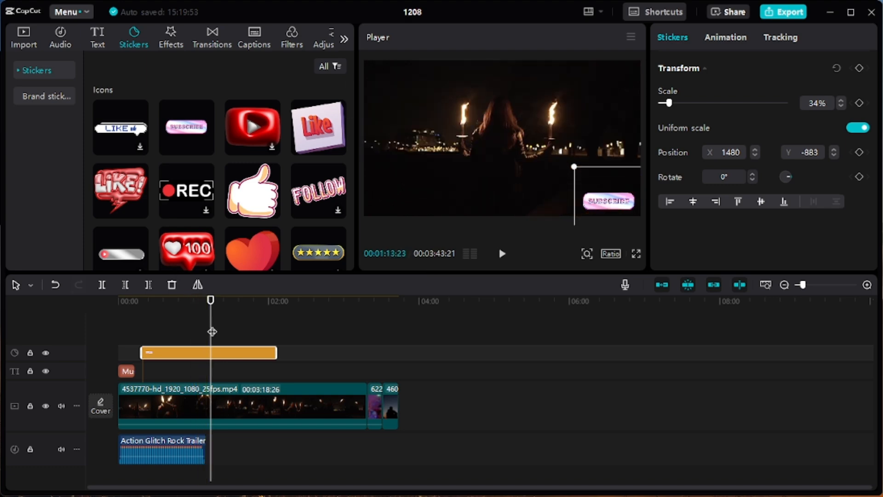
Preview the video from where the Subscribe sticker begins, and return the playhead to the start of the timeline.
{"action": "left_click", "coordinate": [130, 327]}
{"action": "left_click_drag", "start_coordinate": [122, 329], "coordinate": [140, 327]}
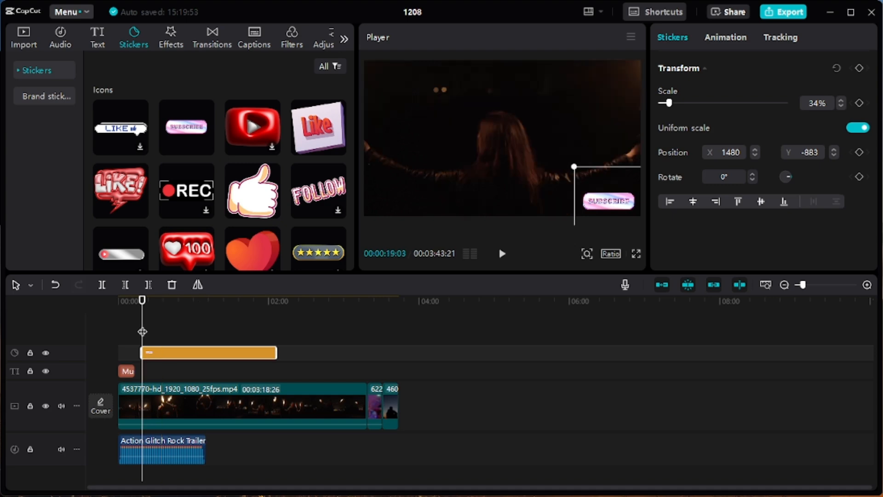
{"action": "left_click", "coordinate": [504, 254]}
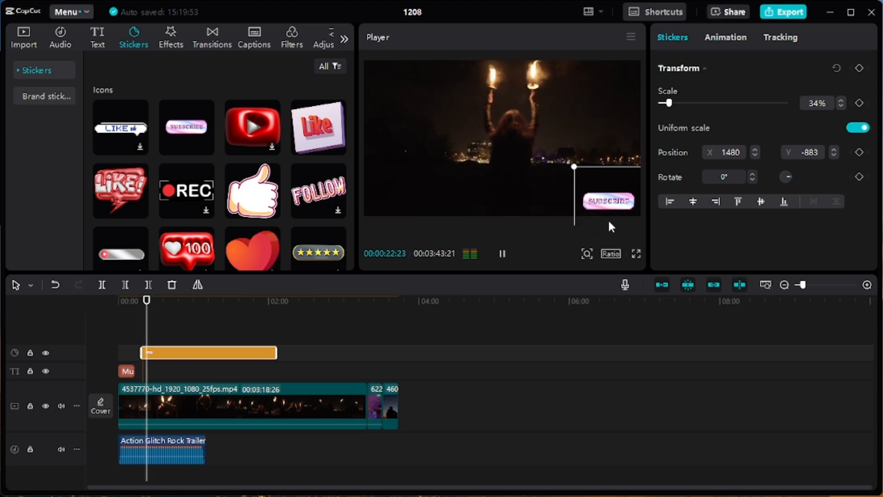
{"action": "left_click", "coordinate": [502, 254]}
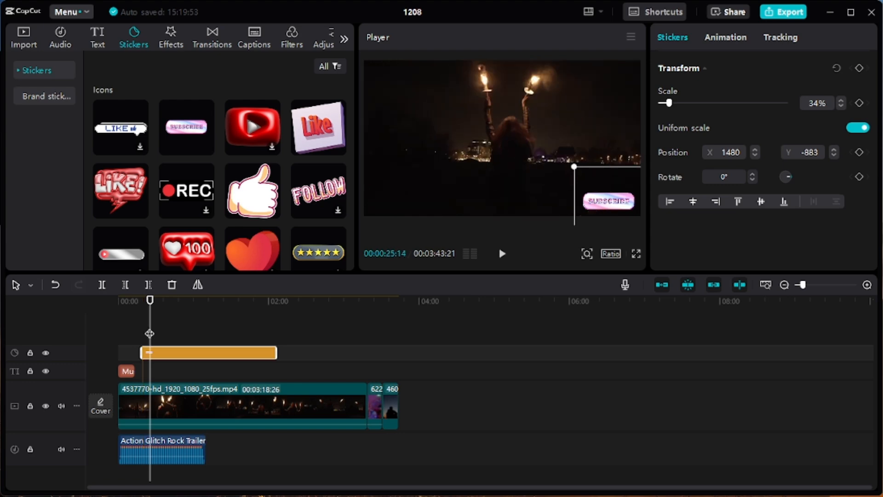
{"action": "left_click_drag", "start_coordinate": [150, 333], "coordinate": [55, 323]}
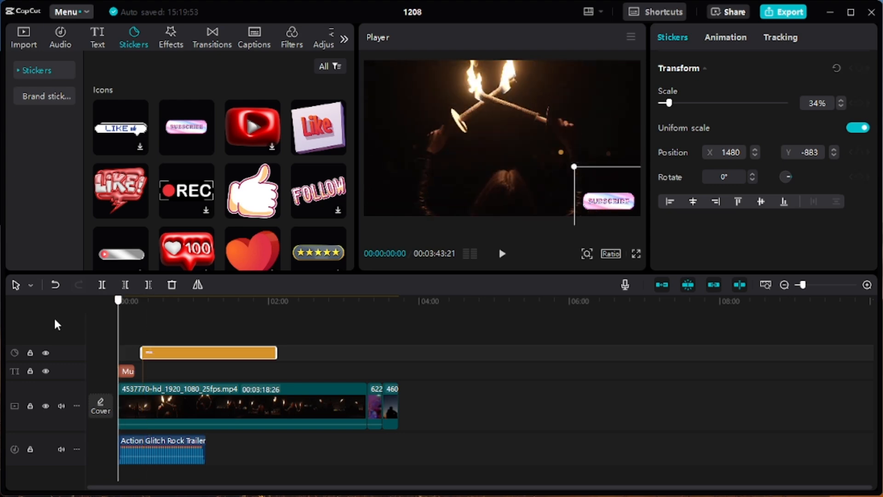
Add the trending Blur video effect to the timeline above the second video clip.
{"action": "left_click", "coordinate": [175, 37]}
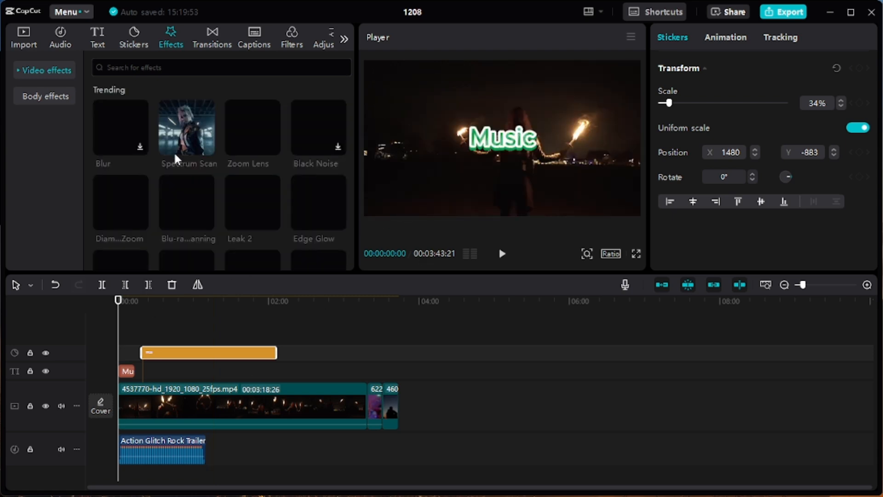
{"action": "scroll", "coordinate": [203, 172], "scroll_direction": "down", "scroll_amount": 2}
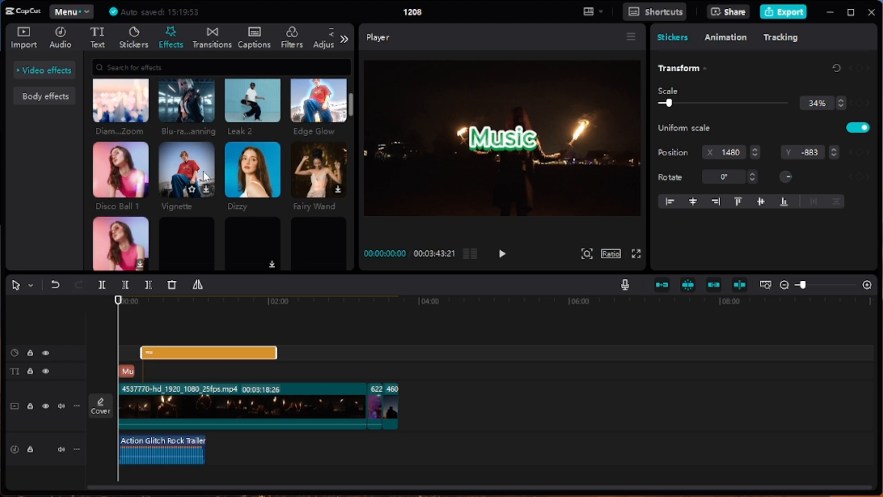
{"action": "scroll", "coordinate": [204, 172], "scroll_direction": "up", "scroll_amount": 2}
{"action": "left_click", "coordinate": [136, 136]}
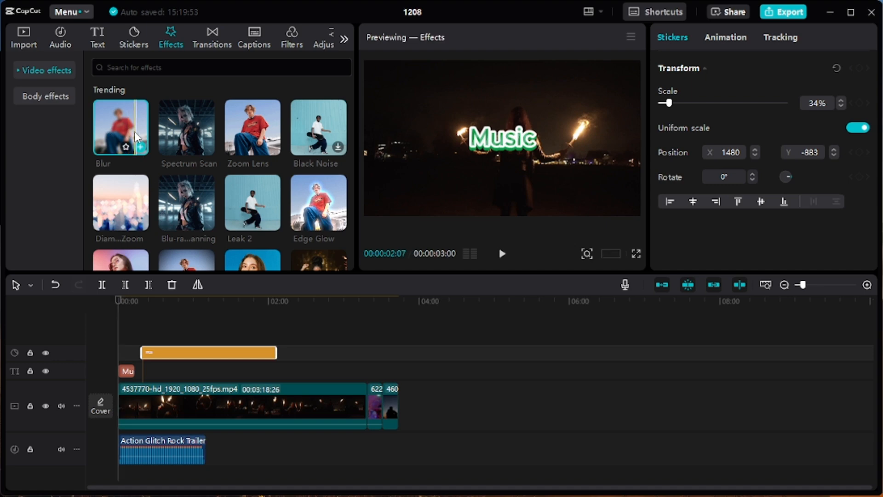
{"action": "left_click_drag", "start_coordinate": [122, 127], "coordinate": [372, 340]}
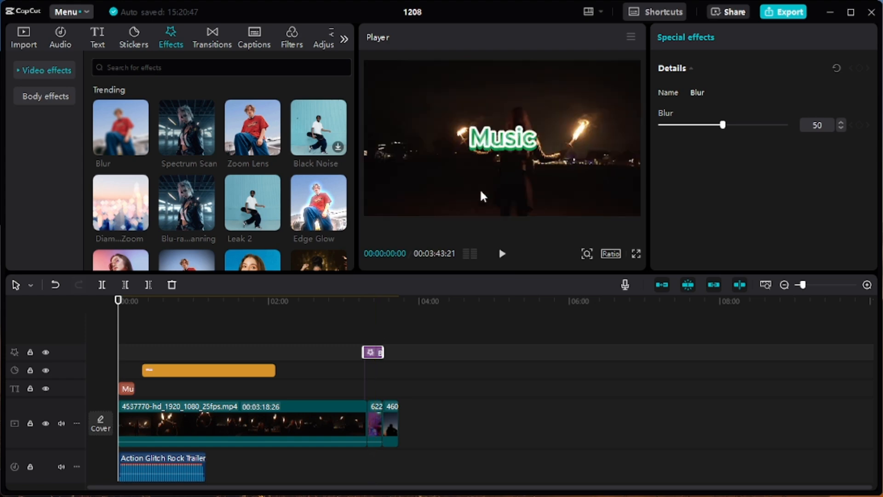
Set the Blur effect's strength to 38 while viewing the second clip.
{"action": "left_click", "coordinate": [374, 326]}
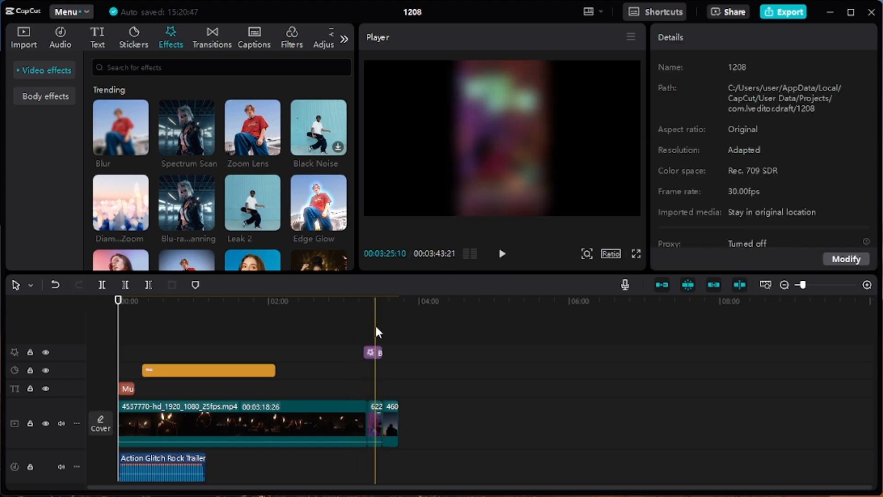
{"action": "left_click", "coordinate": [372, 353]}
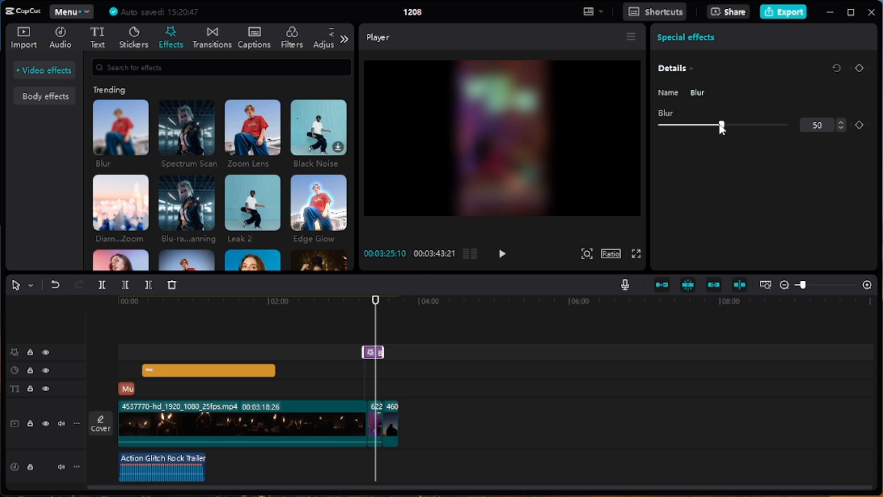
{"action": "left_click_drag", "start_coordinate": [721, 128], "coordinate": [671, 128]}
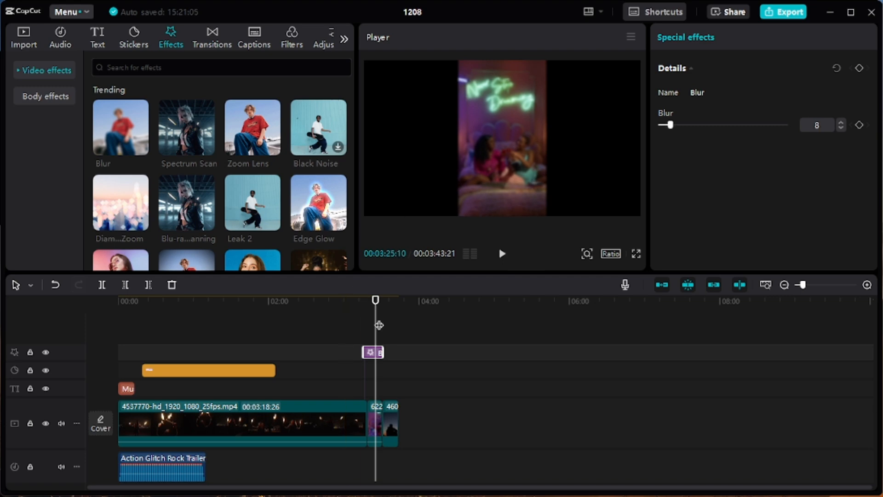
{"action": "left_click_drag", "start_coordinate": [671, 128], "coordinate": [708, 129]}
Look through the trending video effects and the list of video effect categories.
{"action": "scroll", "coordinate": [210, 185], "scroll_direction": "down", "scroll_amount": 3}
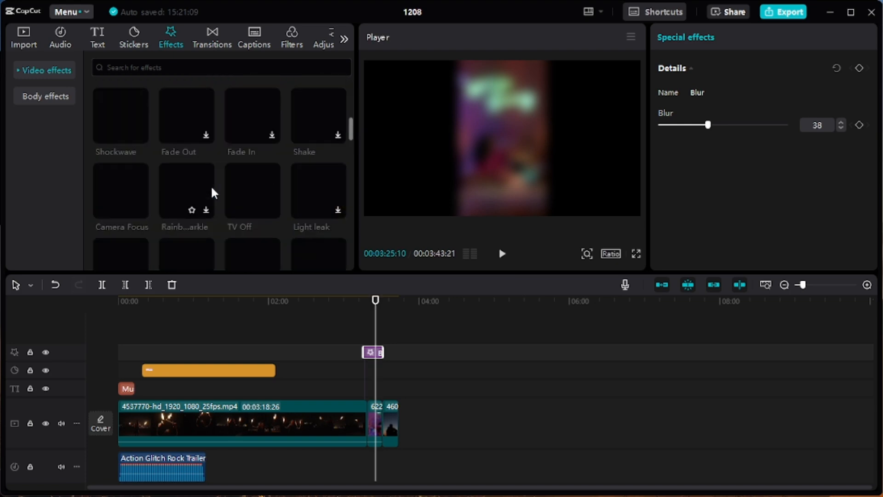
{"action": "scroll", "coordinate": [211, 185], "scroll_direction": "down", "scroll_amount": 3}
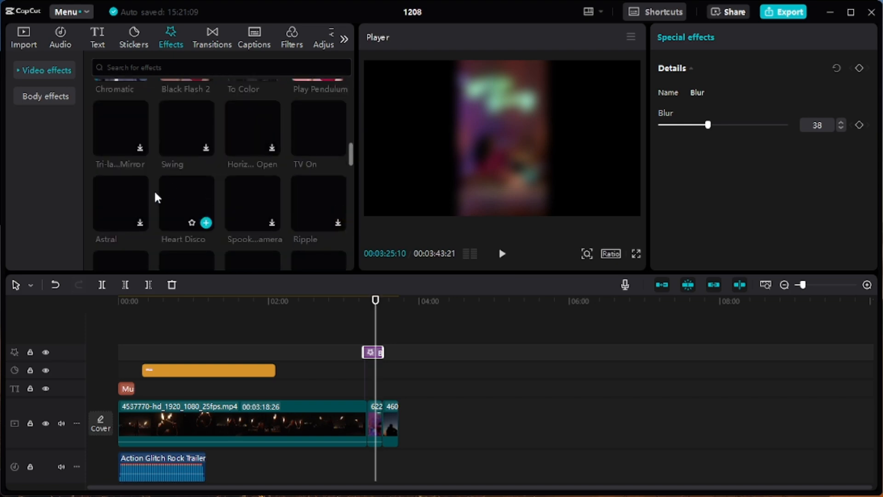
{"action": "left_click", "coordinate": [52, 69]}
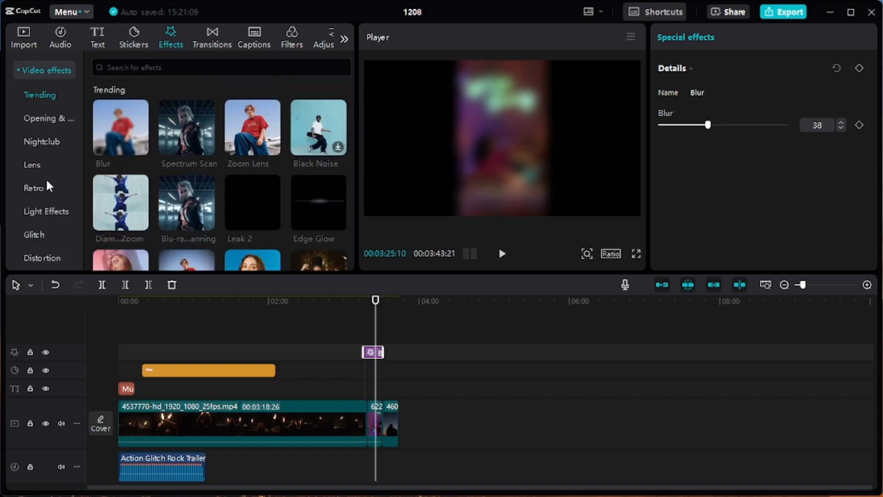
{"action": "scroll", "coordinate": [35, 142], "scroll_direction": "down", "scroll_amount": 2}
{"action": "scroll", "coordinate": [35, 141], "scroll_direction": "up", "scroll_amount": 2}
{"action": "left_click", "coordinate": [23, 70]}
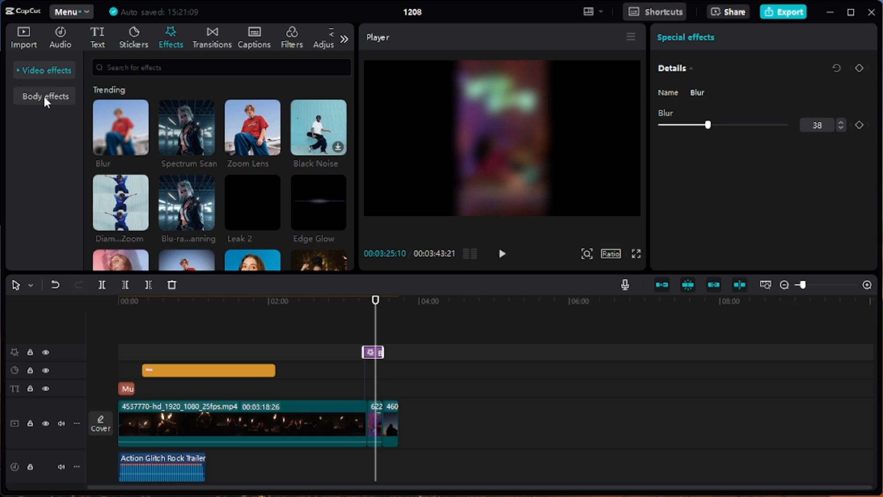
Look through the trending body effects and preview the Lightning Eyes effect.
{"action": "left_click", "coordinate": [51, 95]}
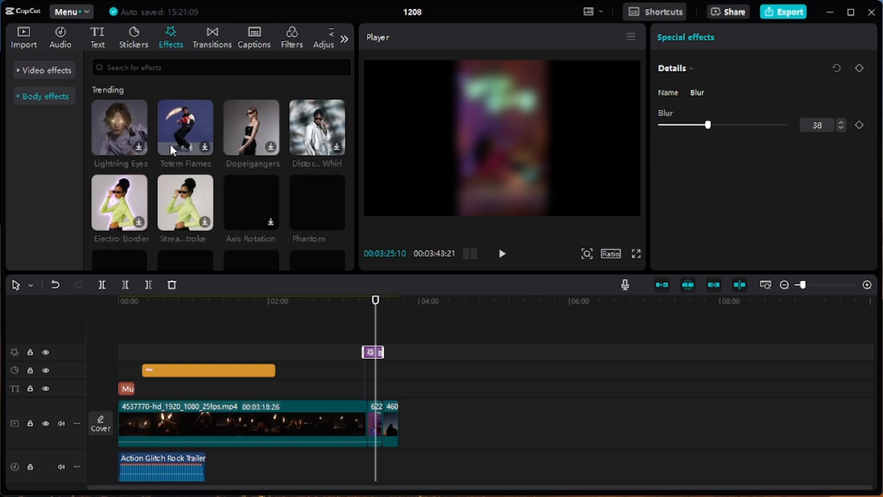
{"action": "left_click", "coordinate": [131, 131]}
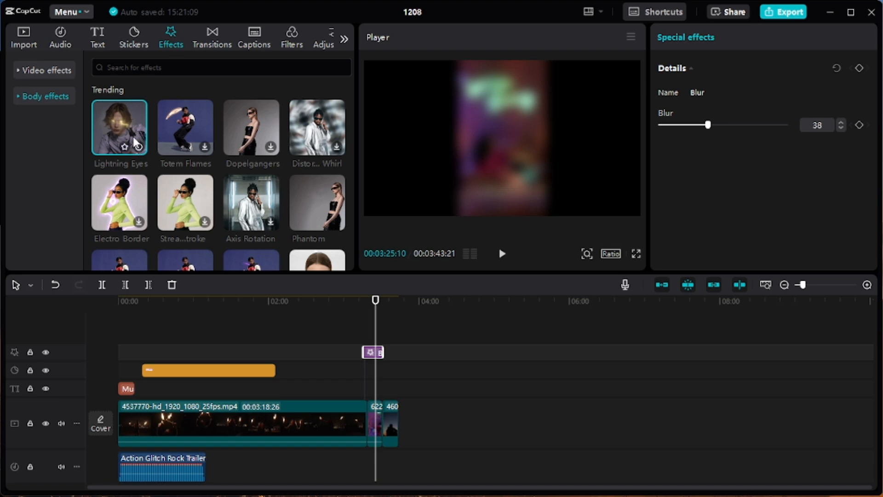
{"action": "left_click_drag", "start_coordinate": [131, 138], "coordinate": [94, 90]}
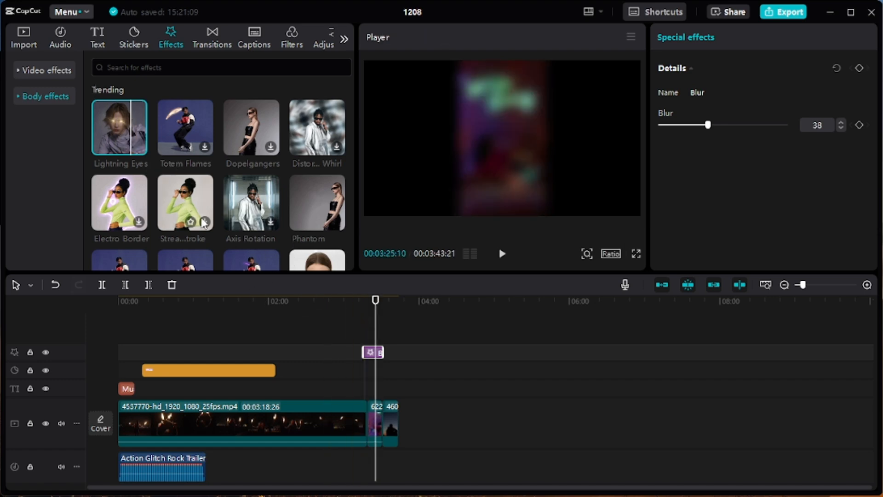
{"action": "mouse_move", "coordinate": [120, 126]}
{"action": "left_mouse_down"}
{"action": "mouse_move", "coordinate": [243, 325]}
{"action": "mouse_move", "coordinate": [275, 337]}
{"action": "mouse_move", "coordinate": [64, 70]}
{"action": "mouse_move", "coordinate": [115, 144]}
{"action": "mouse_move", "coordinate": [110, 138]}
{"action": "left_mouse_up"}
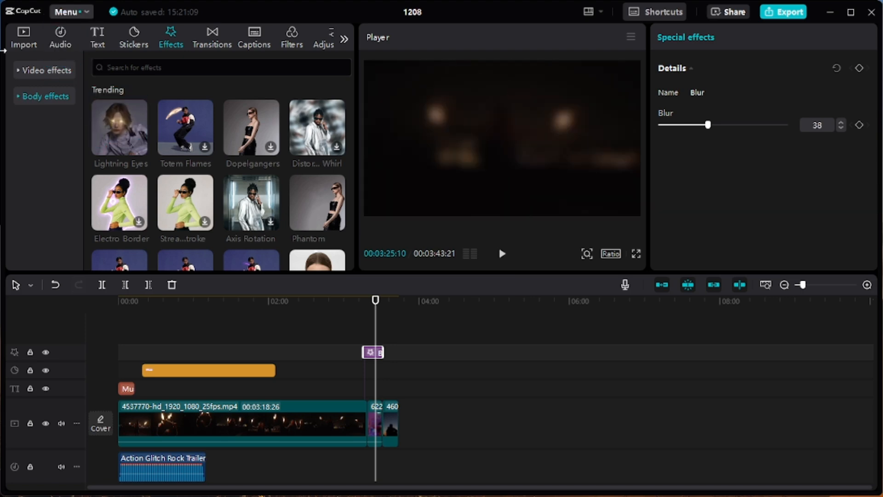
{"action": "left_click", "coordinate": [47, 71]}
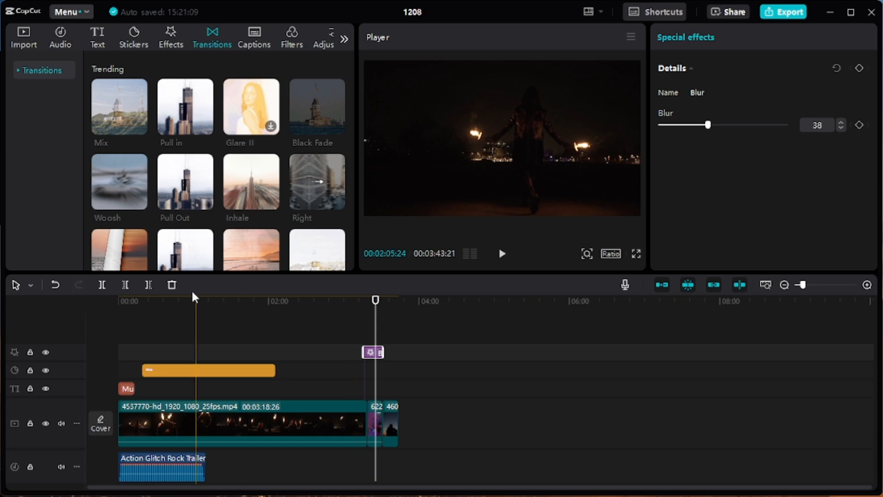
Add the trending Mix transition between the first and second video clips, accepting duplicate frames for the short clips.
{"action": "scroll", "coordinate": [244, 148], "scroll_direction": "down", "scroll_amount": 2}
{"action": "scroll", "coordinate": [247, 155], "scroll_direction": "up", "scroll_amount": 2}
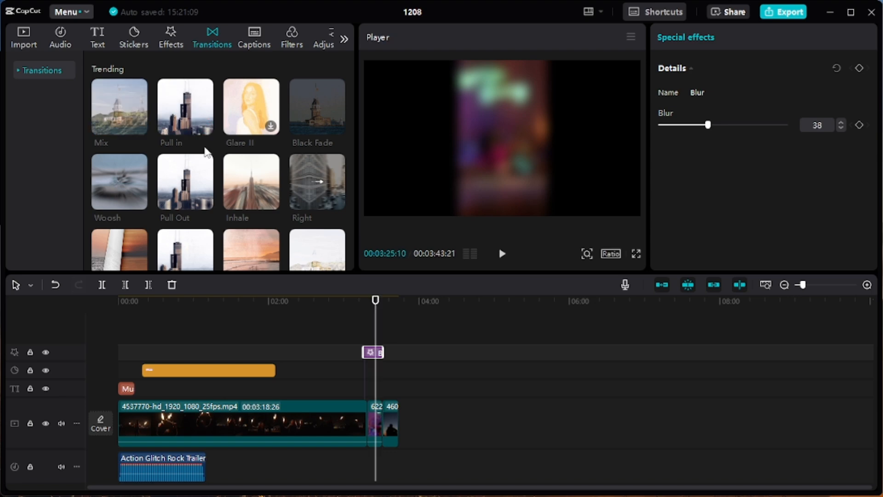
{"action": "scroll", "coordinate": [202, 161], "scroll_direction": "down", "scroll_amount": 2}
{"action": "scroll", "coordinate": [221, 180], "scroll_direction": "up", "scroll_amount": 2}
{"action": "scroll", "coordinate": [239, 184], "scroll_direction": "down", "scroll_amount": 2}
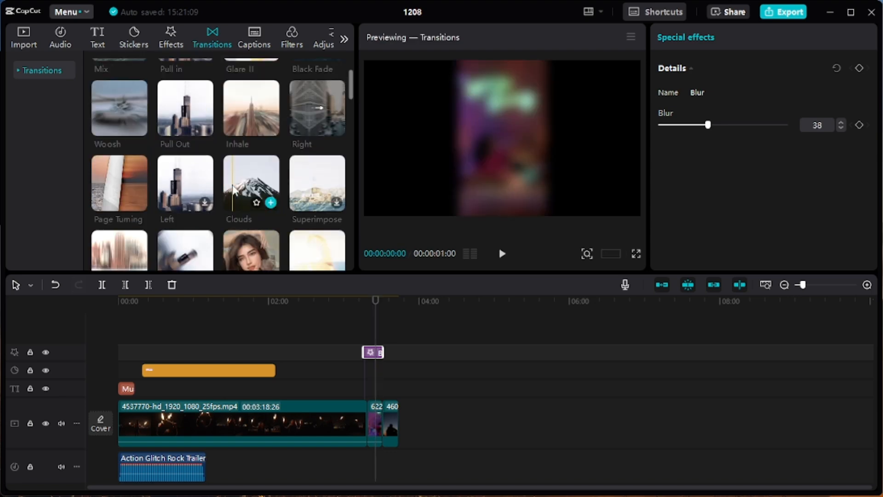
{"action": "scroll", "coordinate": [230, 175], "scroll_direction": "up", "scroll_amount": 2}
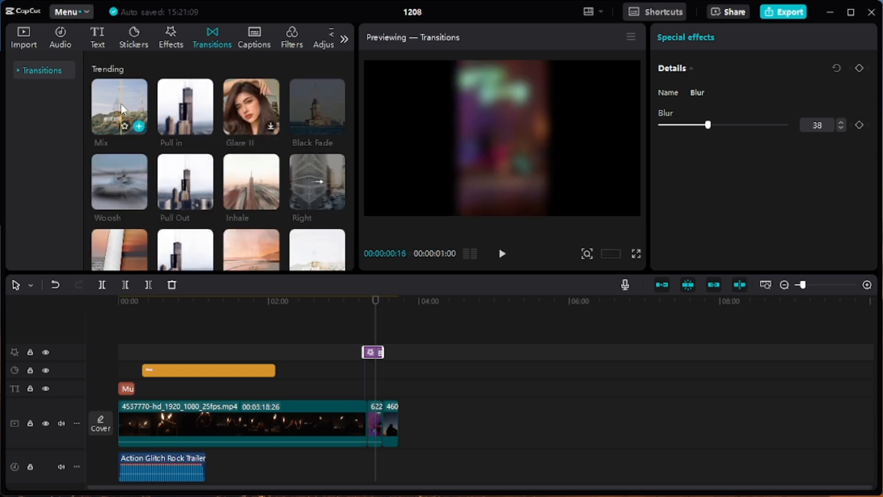
{"action": "left_click_drag", "start_coordinate": [122, 109], "coordinate": [366, 399]}
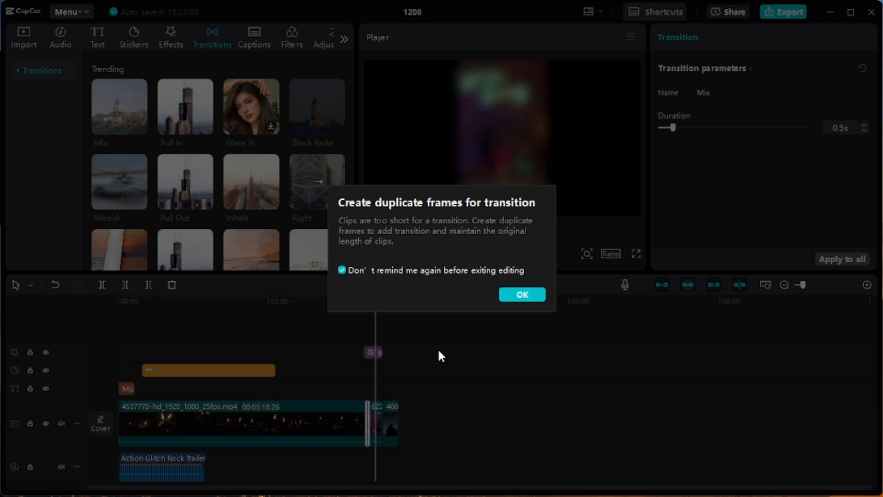
{"action": "left_click", "coordinate": [523, 295]}
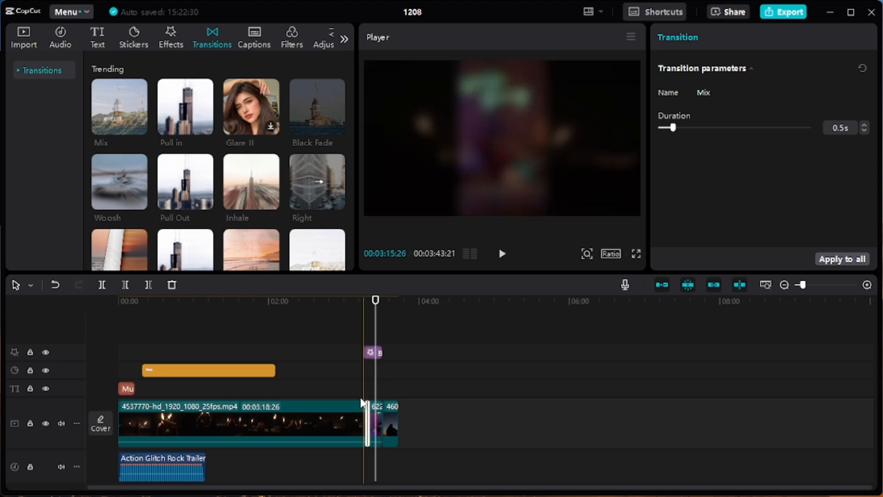
Preview playback across the transition between the first and second clips, and return the playhead to before it.
{"action": "left_click", "coordinate": [355, 384]}
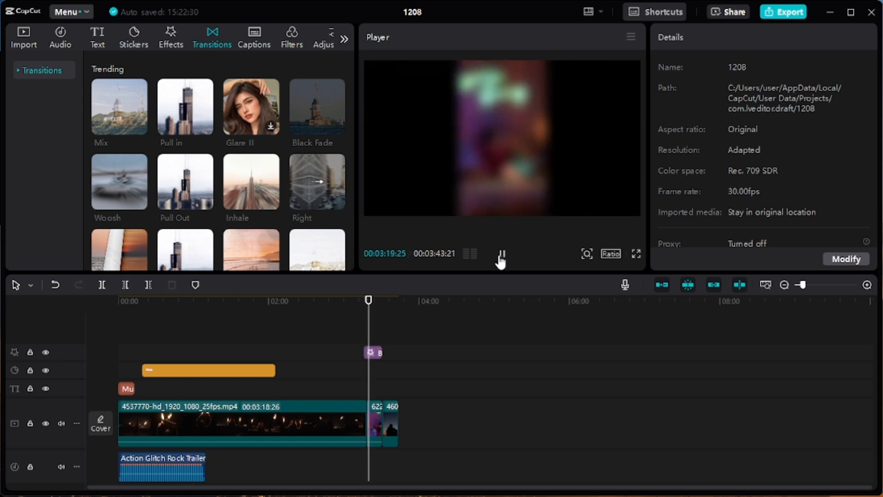
{"action": "left_click", "coordinate": [502, 254]}
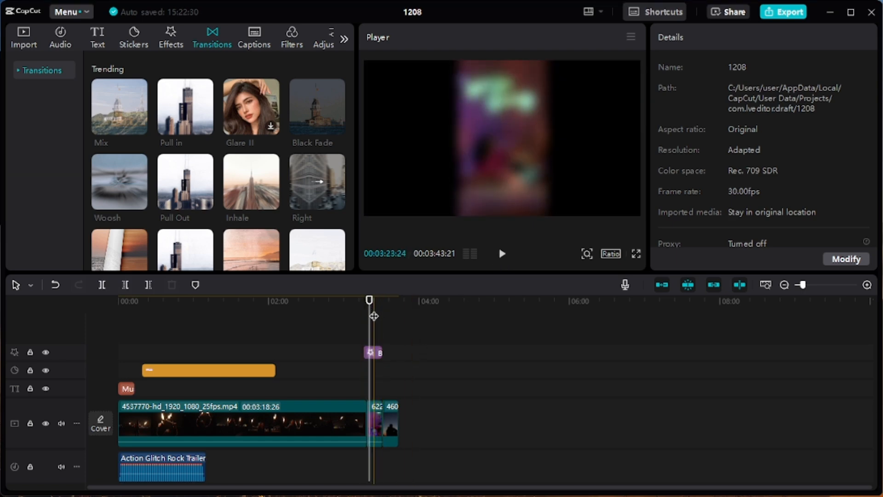
{"action": "left_click", "coordinate": [352, 321]}
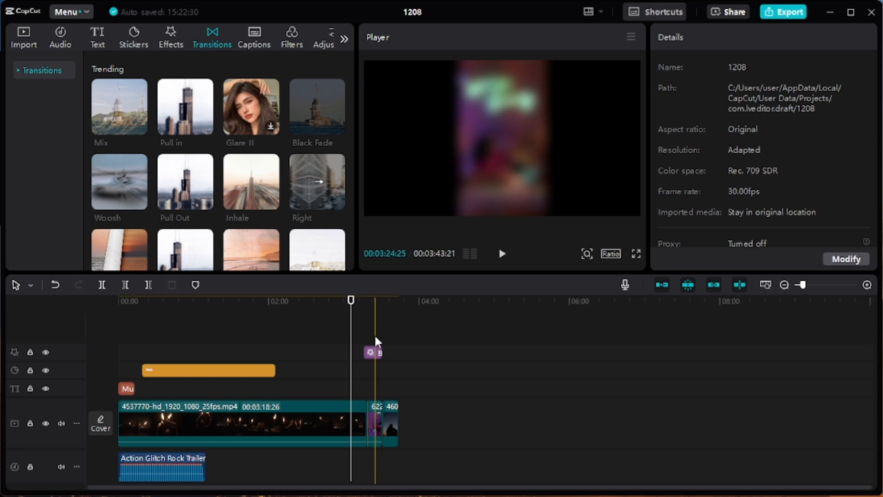
Try moving the Blur effect far beyond the end of the video clips, and undo the move.
{"action": "left_click", "coordinate": [375, 351]}
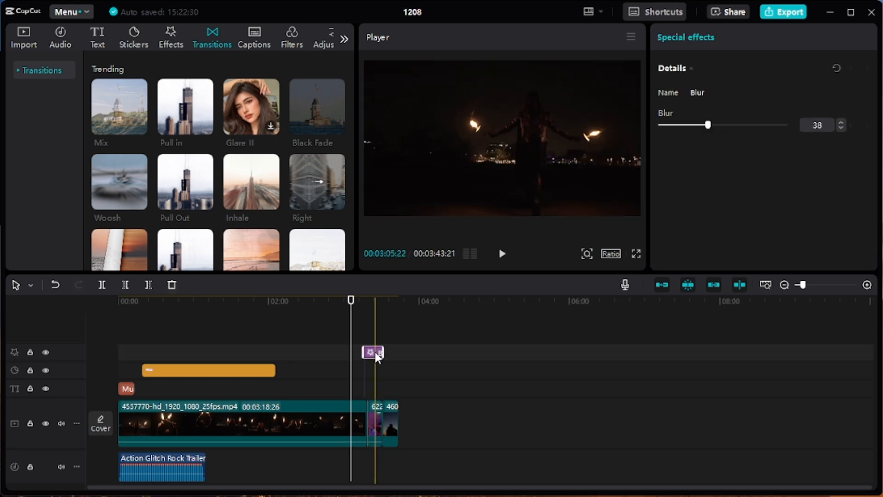
{"action": "left_click_drag", "start_coordinate": [375, 350], "coordinate": [506, 352]}
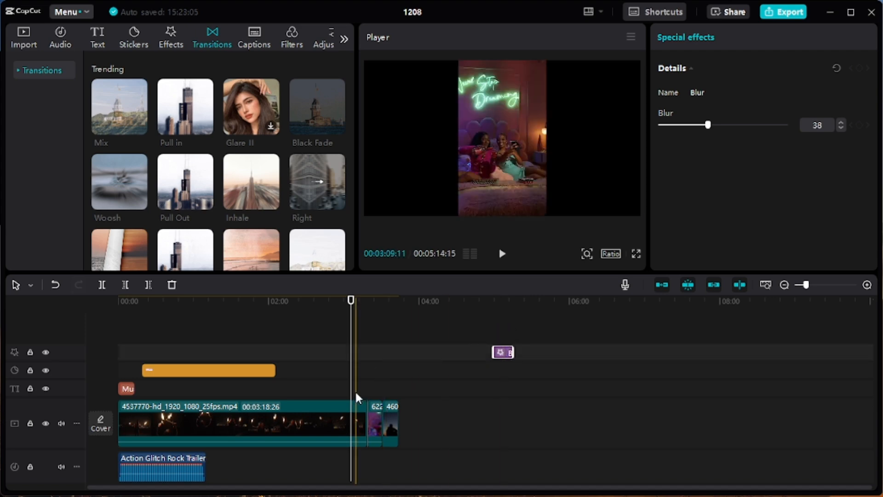
{"action": "left_click", "coordinate": [371, 414]}
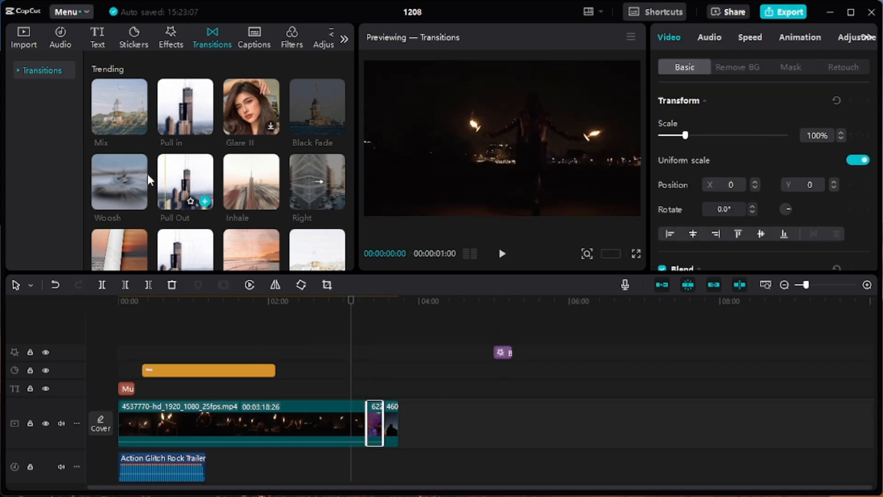
{"action": "key", "text": "ctrl+z"}
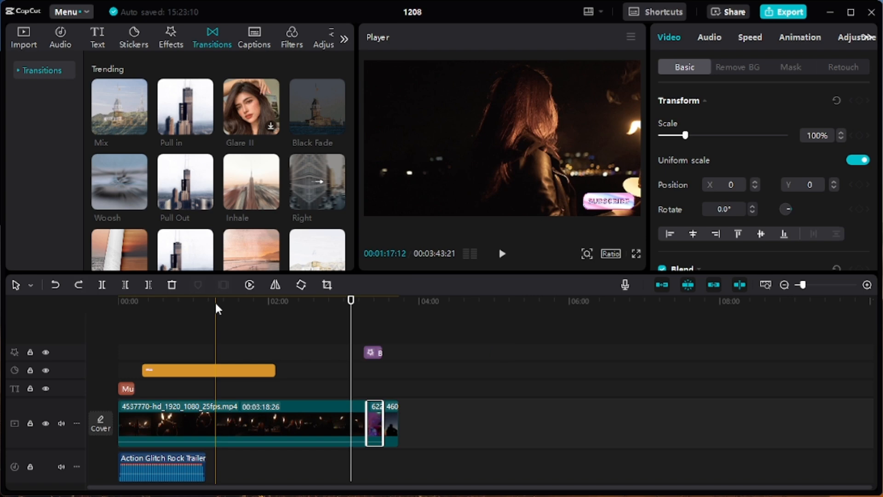
Add the Mix transition between the second and third video clips.
{"action": "left_click", "coordinate": [215, 304]}
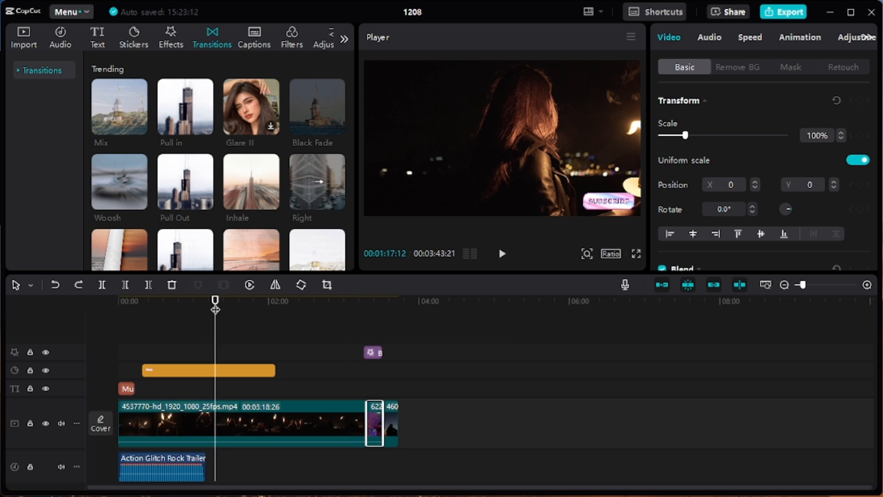
{"action": "left_click", "coordinate": [332, 327]}
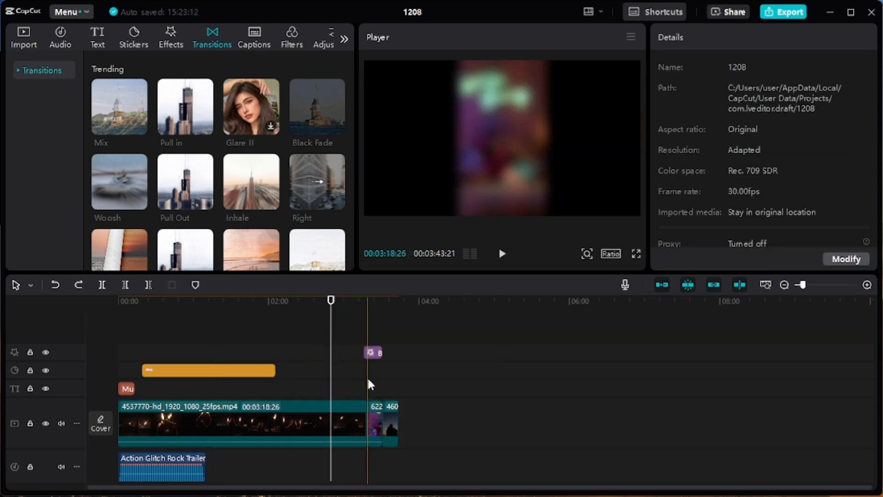
{"action": "left_click_drag", "start_coordinate": [119, 112], "coordinate": [382, 421]}
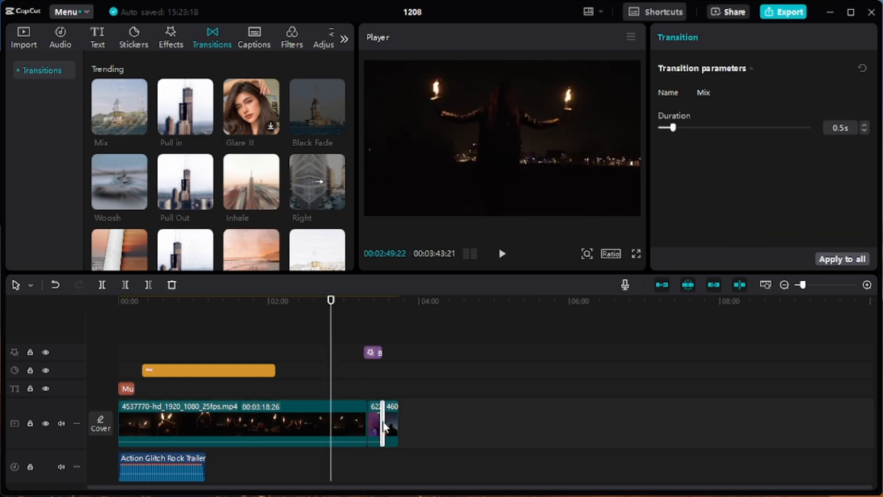
{"action": "mouse_move", "coordinate": [332, 340]}
{"action": "left_mouse_down"}
{"action": "mouse_move", "coordinate": [380, 368]}
{"action": "mouse_move", "coordinate": [334, 354]}
{"action": "left_mouse_up"}
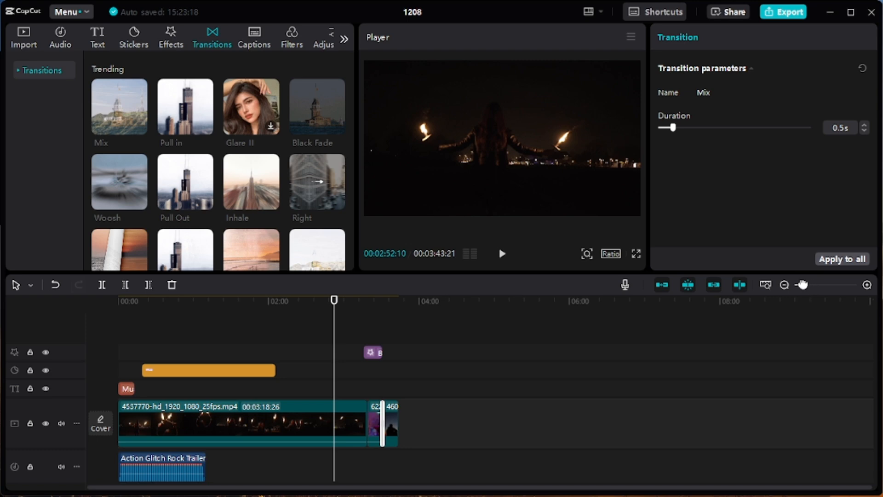
Set the duration of the Mix transition between the second and third clips to 0.7 s.
{"action": "left_click_drag", "start_coordinate": [802, 285], "coordinate": [823, 285]}
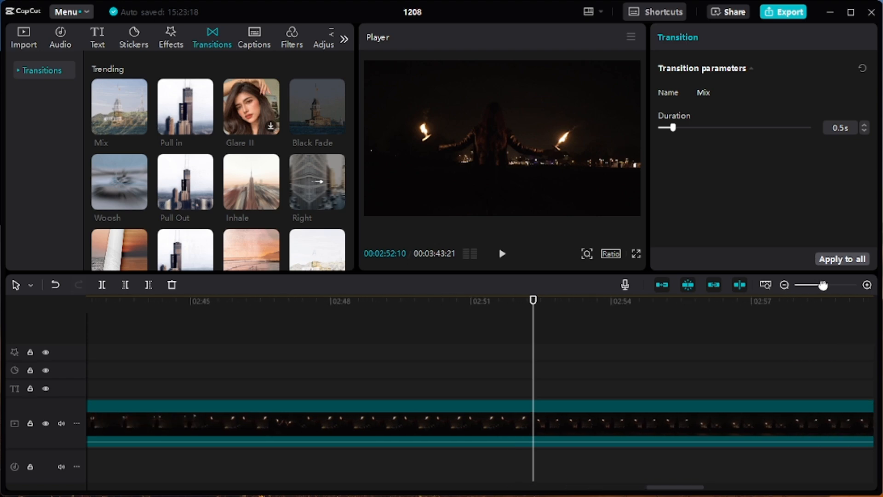
{"action": "scroll", "coordinate": [670, 377], "scroll_direction": "right", "scroll_amount": 10}
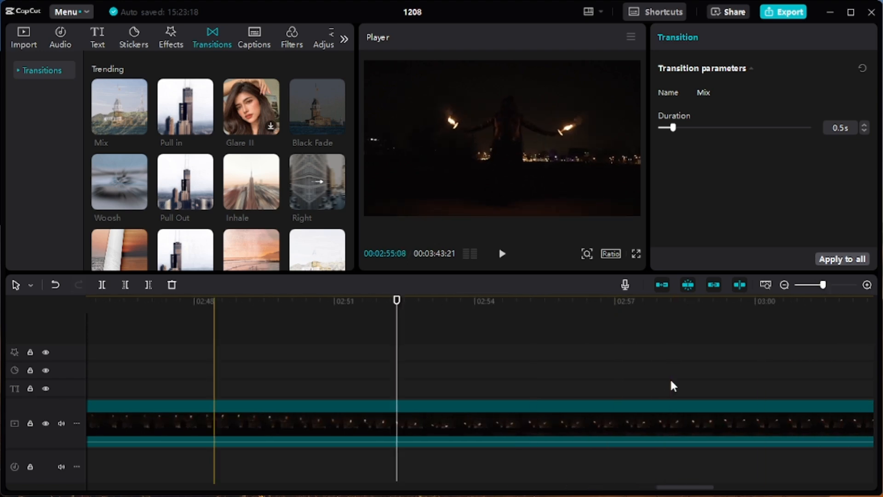
{"action": "scroll", "coordinate": [670, 385], "scroll_direction": "left", "scroll_amount": 2}
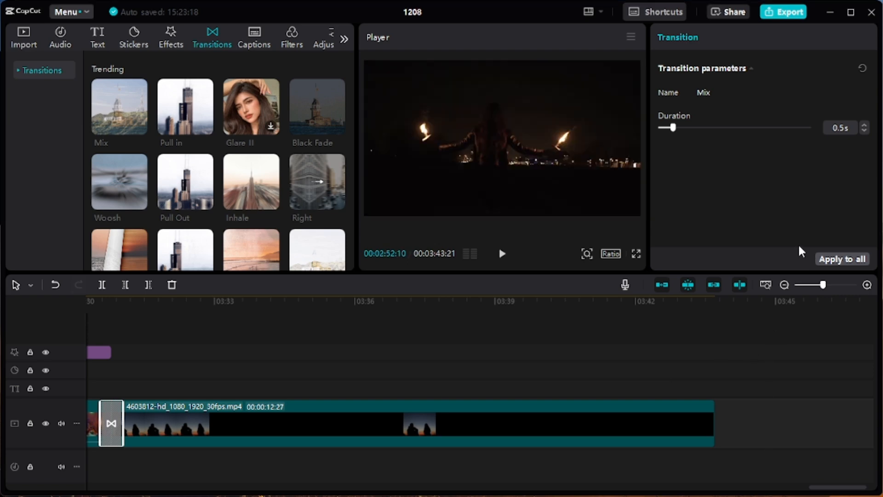
{"action": "left_click", "coordinate": [812, 280]}
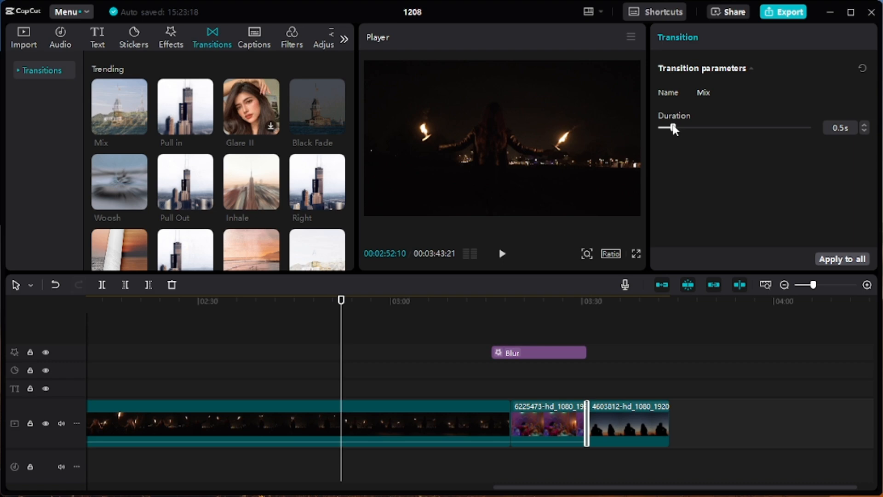
{"action": "left_click_drag", "start_coordinate": [673, 128], "coordinate": [703, 129]}
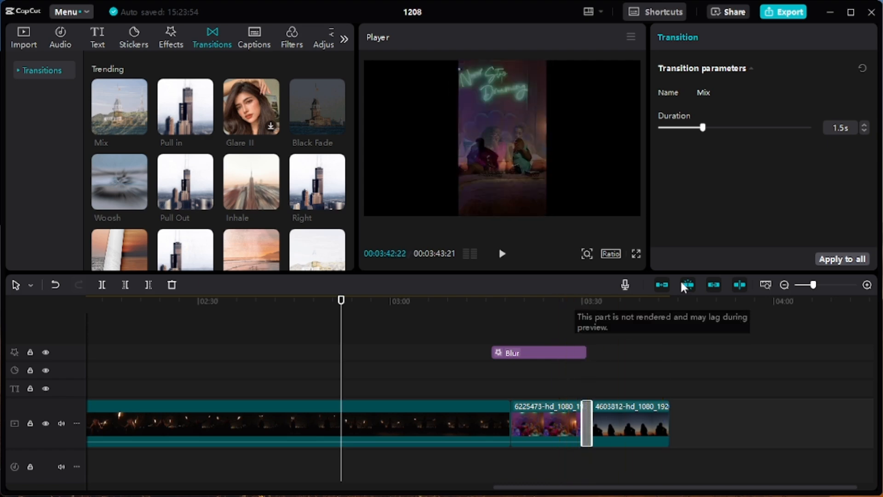
{"action": "mouse_move", "coordinate": [702, 129]}
{"action": "left_mouse_down"}
{"action": "mouse_move", "coordinate": [672, 129]}
{"action": "mouse_move", "coordinate": [683, 131]}
{"action": "left_mouse_up"}
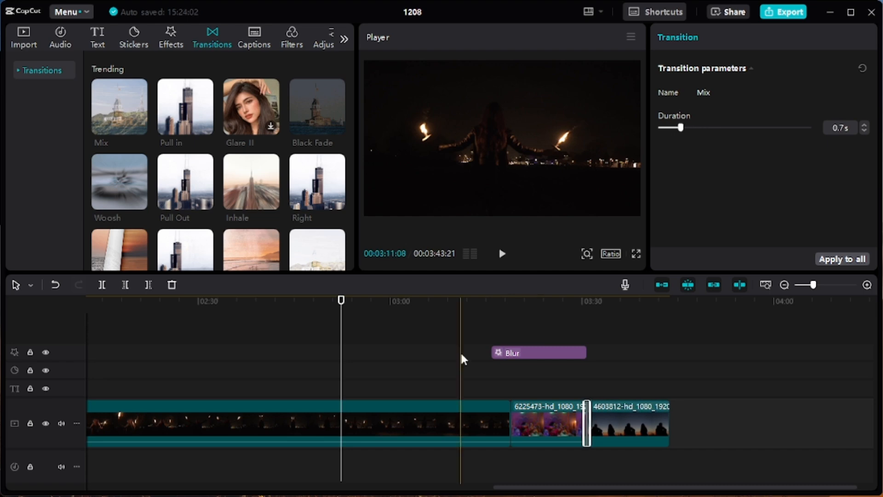
{"action": "scroll", "coordinate": [398, 362], "scroll_direction": "right", "scroll_amount": 2}
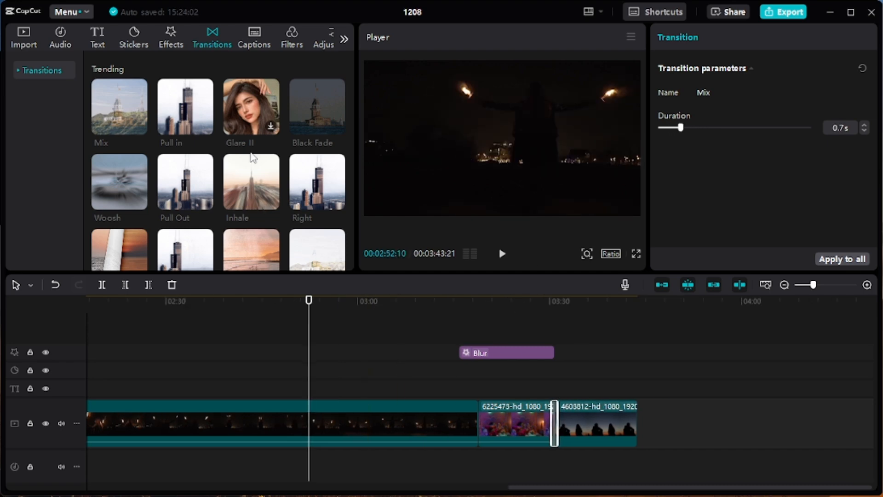
Open the auto captions settings and return the playhead to the start of the timeline.
{"action": "left_click", "coordinate": [255, 42]}
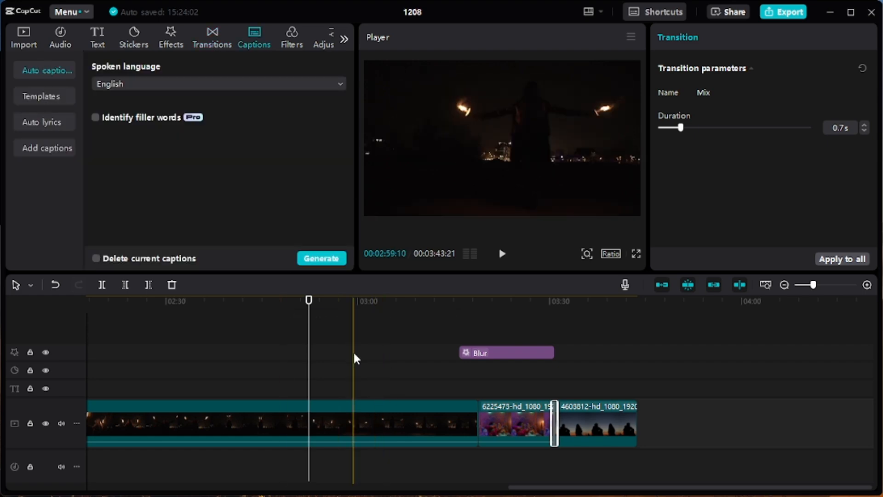
{"action": "scroll", "coordinate": [263, 370], "scroll_direction": "left", "scroll_amount": 15}
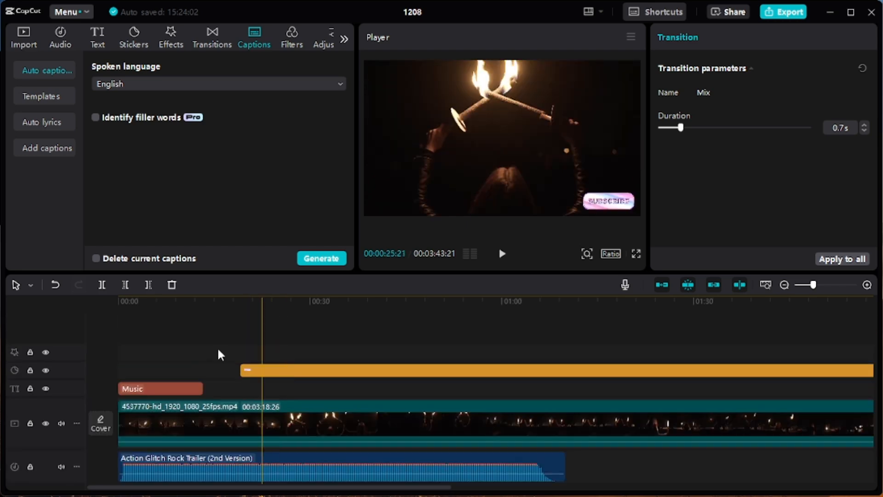
{"action": "left_click", "coordinate": [120, 361]}
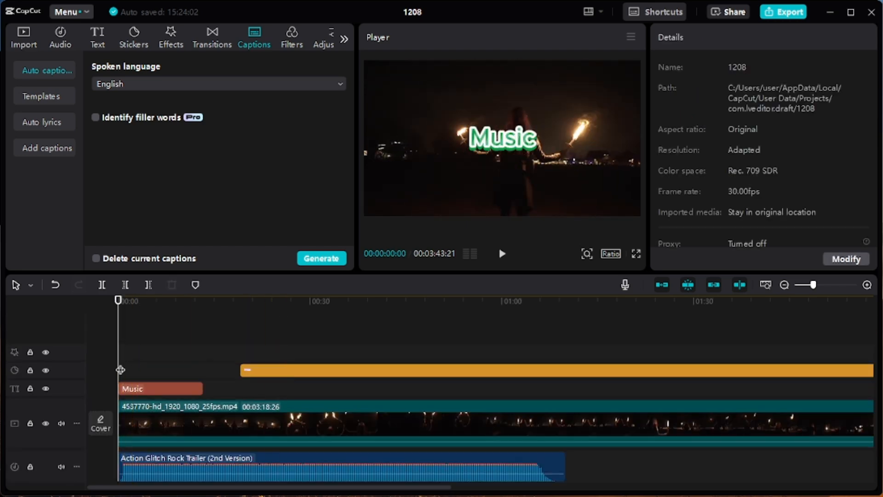
{"action": "scroll", "coordinate": [219, 354], "scroll_direction": "down", "scroll_amount": 2}
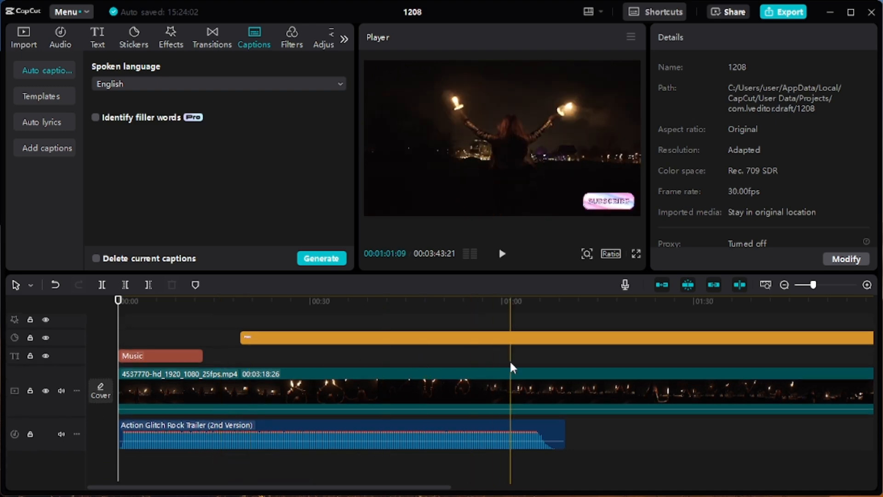
{"action": "scroll", "coordinate": [509, 360], "scroll_direction": "right", "scroll_amount": 5}
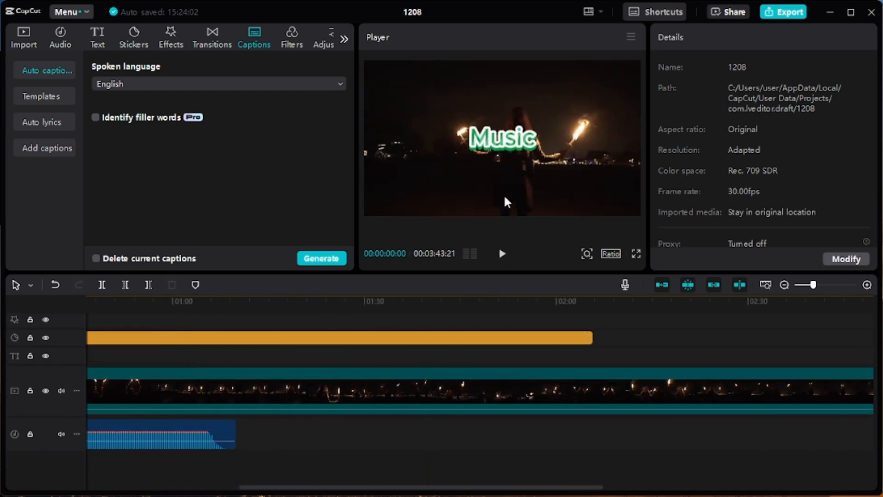
{"action": "scroll", "coordinate": [433, 388], "scroll_direction": "up", "scroll_amount": 2}
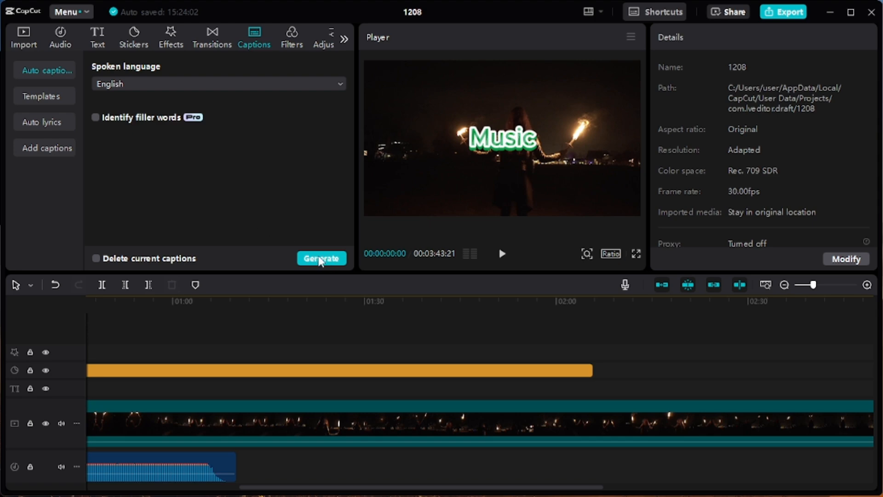
{"action": "scroll", "coordinate": [431, 371], "scroll_direction": "down", "scroll_amount": 2}
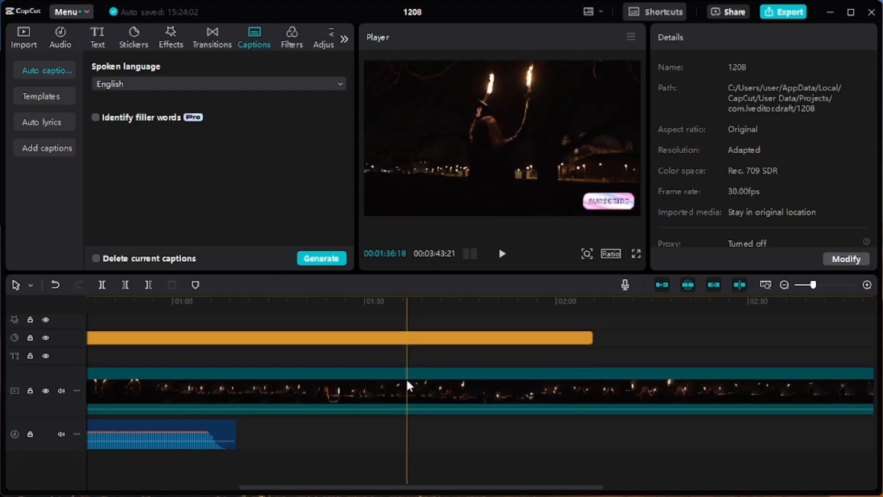
{"action": "scroll", "coordinate": [312, 375], "scroll_direction": "left", "scroll_amount": 5}
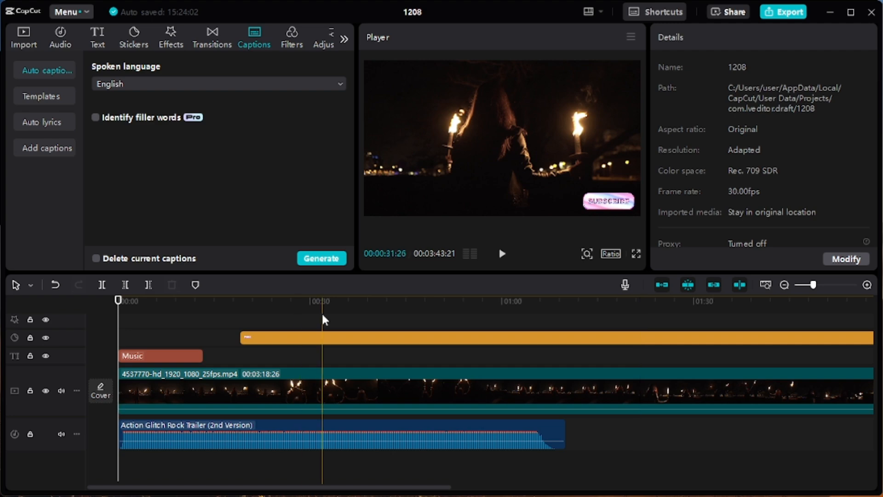
{"action": "scroll", "coordinate": [239, 351], "scroll_direction": "right", "scroll_amount": 10}
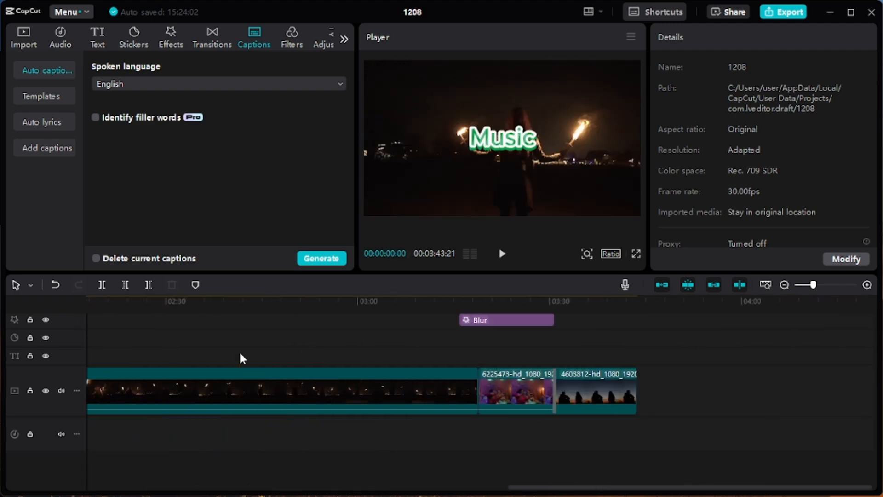
{"action": "left_click", "coordinate": [478, 353]}
{"action": "scroll", "coordinate": [373, 352], "scroll_direction": "left", "scroll_amount": 10}
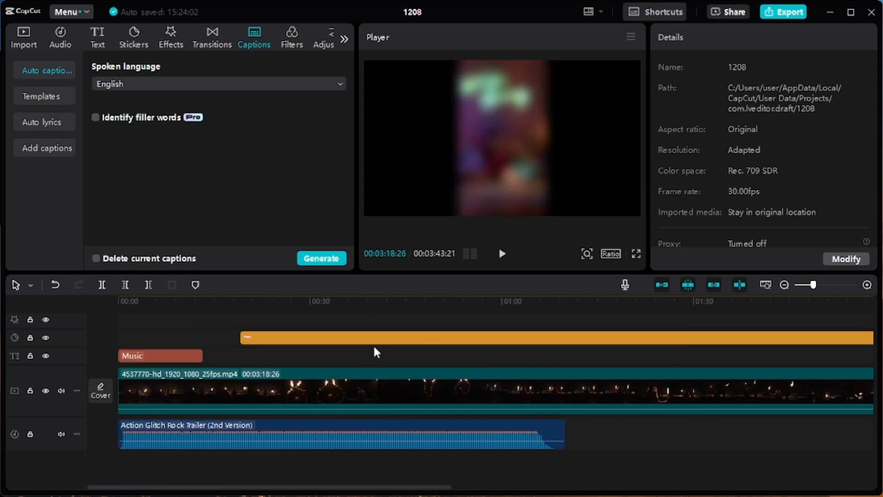
{"action": "scroll", "coordinate": [529, 398], "scroll_direction": "right", "scroll_amount": 8}
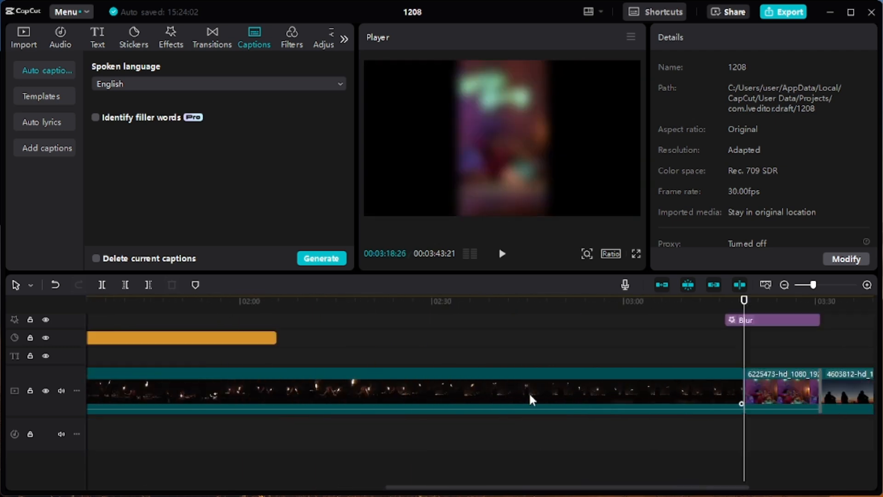
{"action": "scroll", "coordinate": [529, 391], "scroll_direction": "right", "scroll_amount": 3}
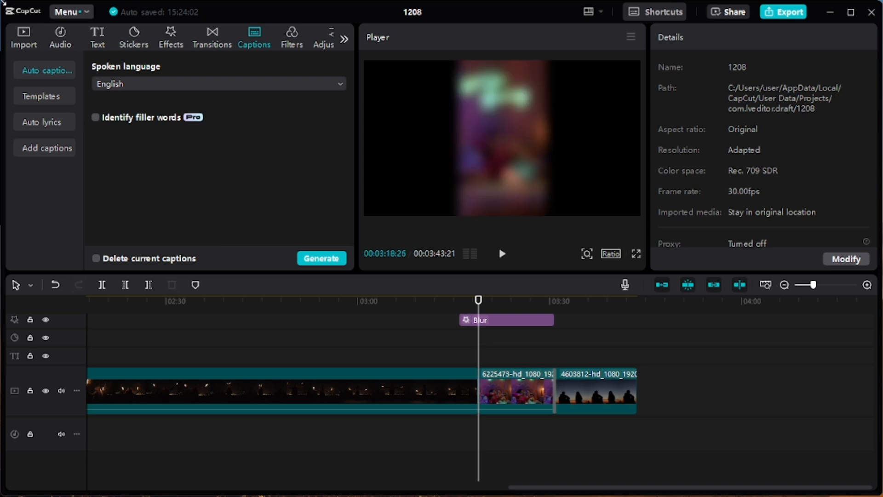
Start importing media from the device and browse to the My projects folder in Videos.
{"action": "left_click", "coordinate": [32, 38]}
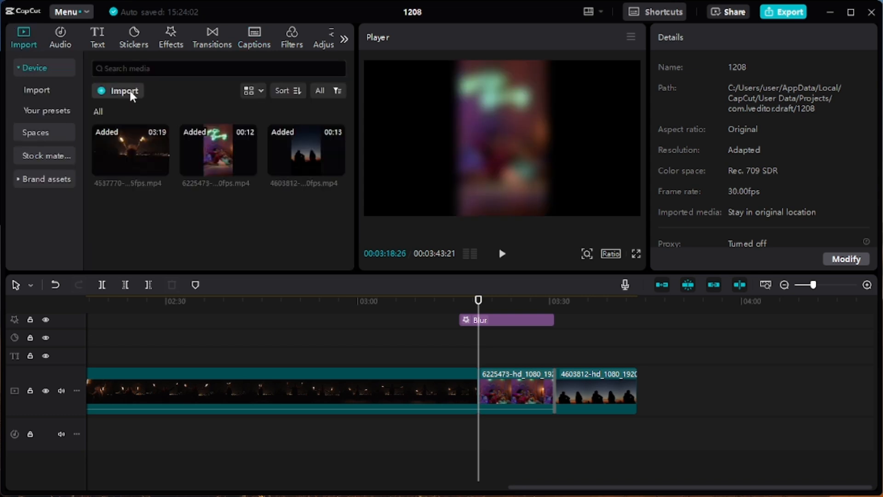
{"action": "left_click", "coordinate": [130, 93]}
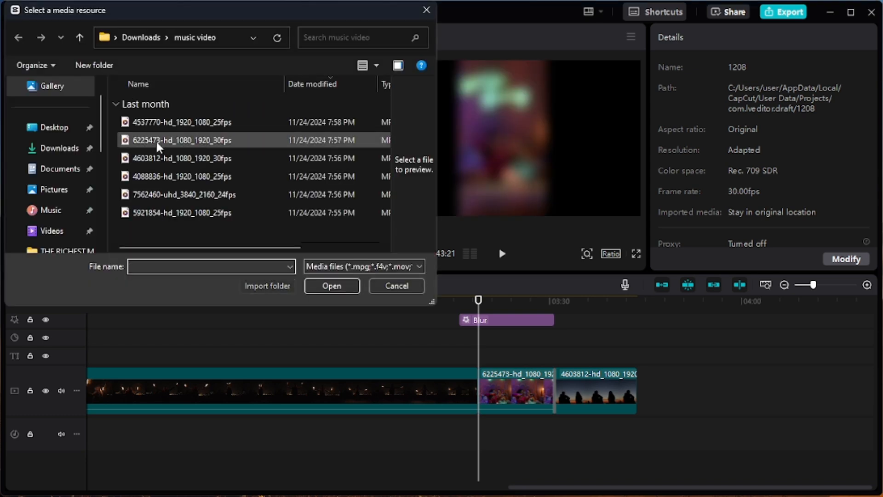
{"action": "left_click", "coordinate": [50, 233]}
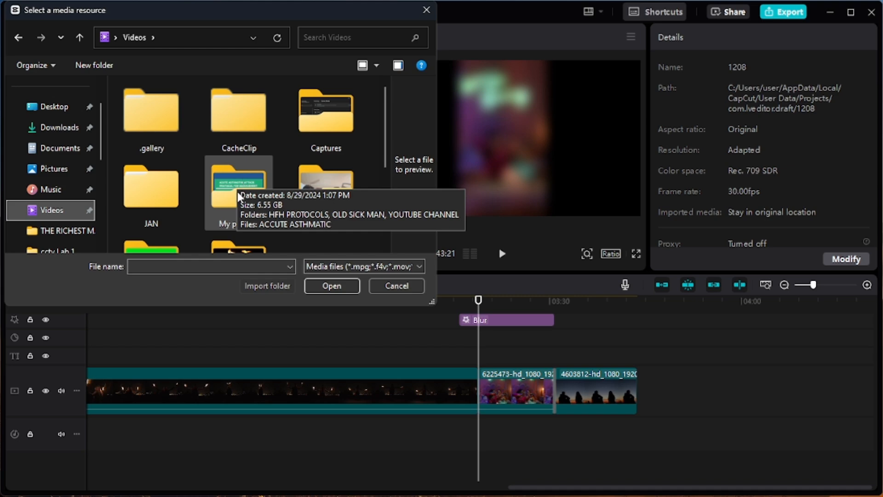
{"action": "double_click", "coordinate": [238, 191]}
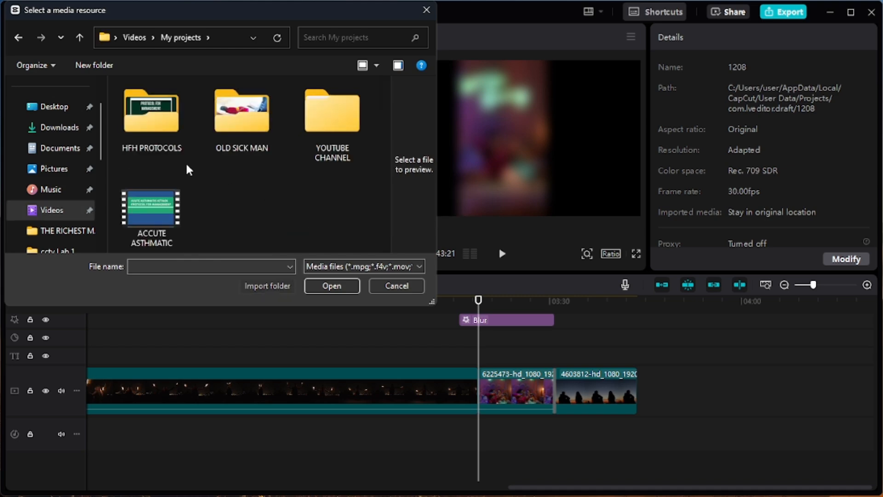
{"action": "double_click", "coordinate": [245, 137]}
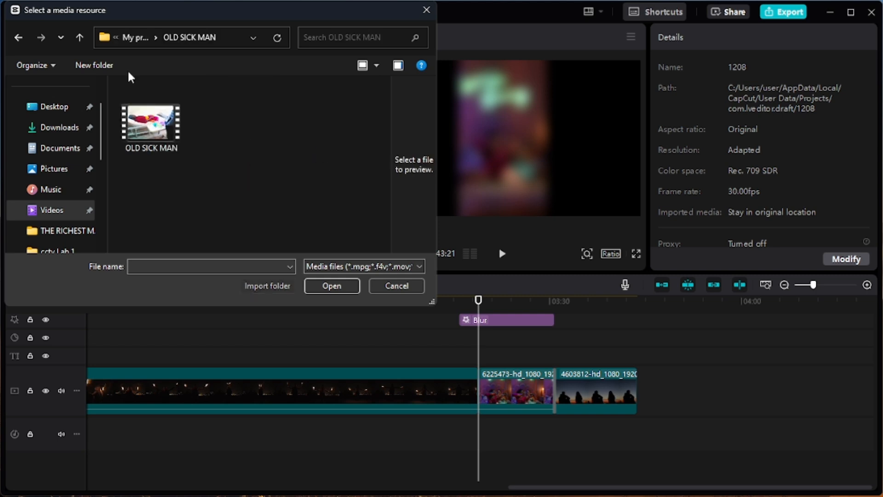
{"action": "left_click", "coordinate": [73, 42]}
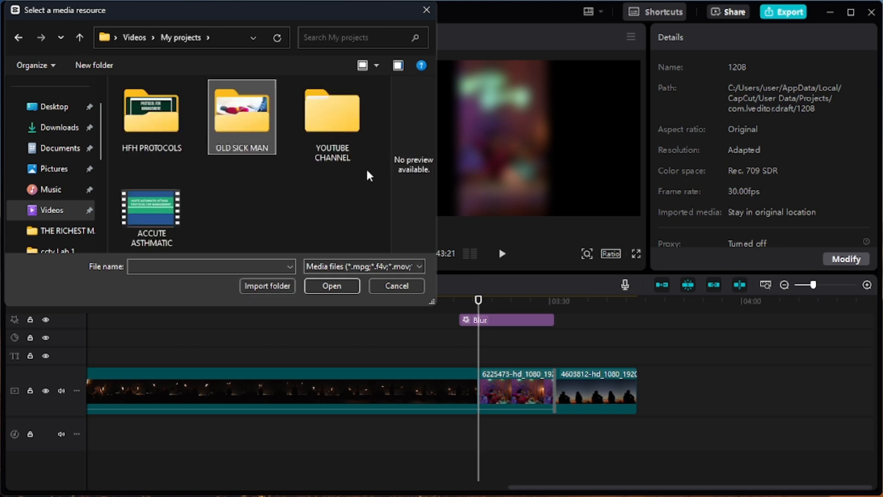
Import the video "The rich mindset" from the VIDEOS folder inside YOUTUBE CHANNEL.
{"action": "double_click", "coordinate": [349, 137]}
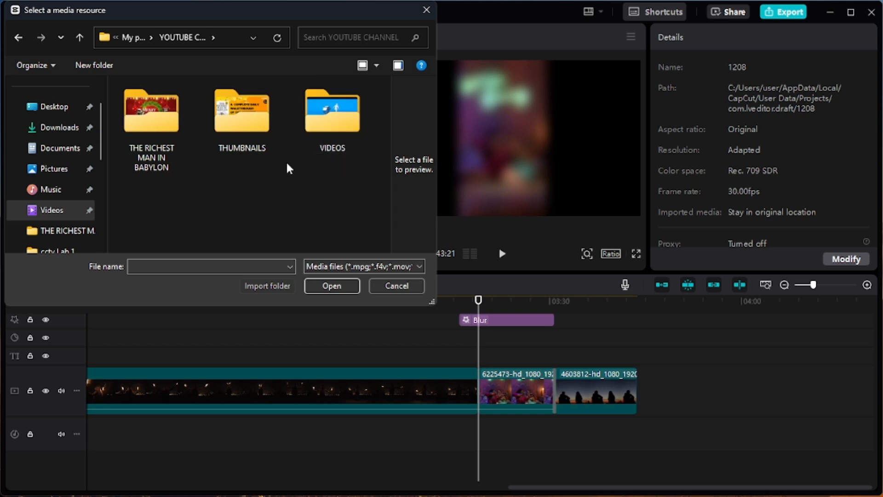
{"action": "left_click", "coordinate": [346, 127]}
{"action": "double_click", "coordinate": [346, 128]}
{"action": "scroll", "coordinate": [233, 106], "scroll_direction": "down", "scroll_amount": 5}
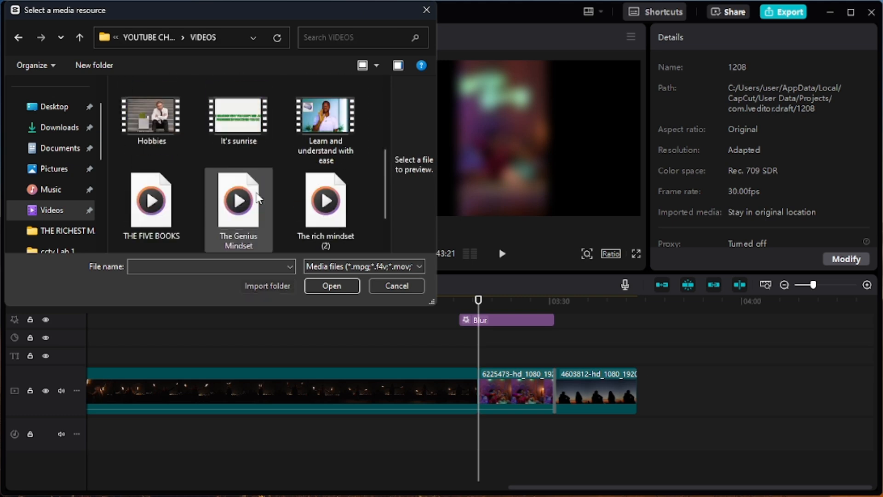
{"action": "scroll", "coordinate": [256, 193], "scroll_direction": "down", "scroll_amount": 2}
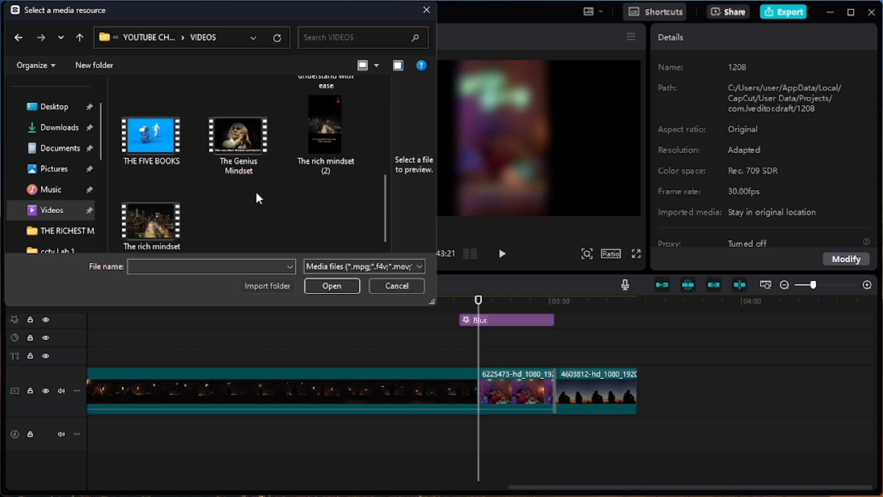
{"action": "scroll", "coordinate": [256, 194], "scroll_direction": "up", "scroll_amount": 5}
{"action": "scroll", "coordinate": [258, 199], "scroll_direction": "down", "scroll_amount": 1}
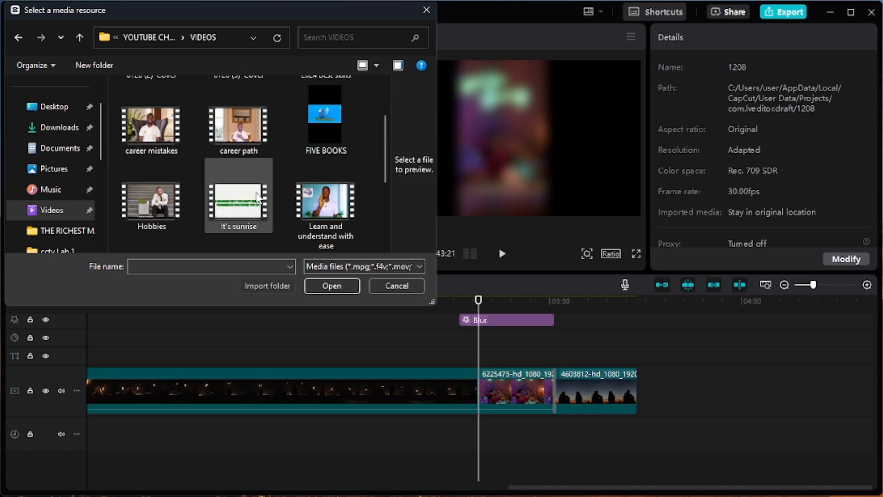
{"action": "scroll", "coordinate": [256, 197], "scroll_direction": "down", "scroll_amount": 2}
{"action": "scroll", "coordinate": [255, 192], "scroll_direction": "down", "scroll_amount": 1}
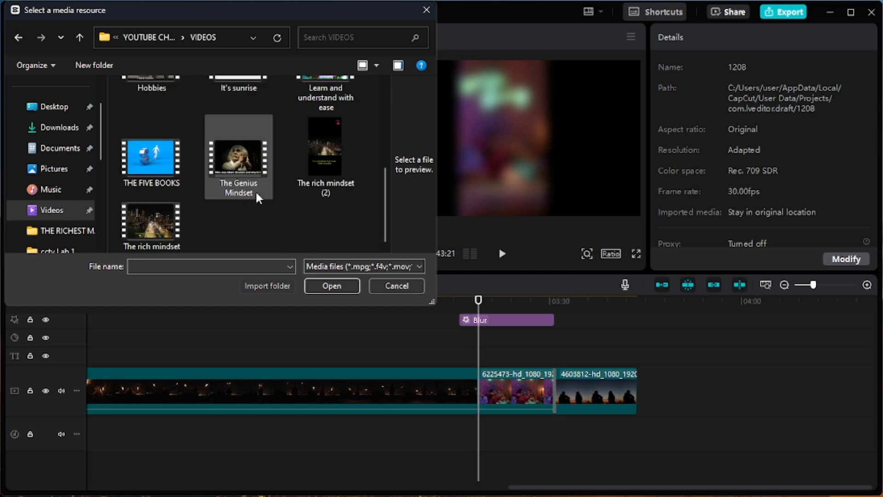
{"action": "left_click", "coordinate": [177, 221]}
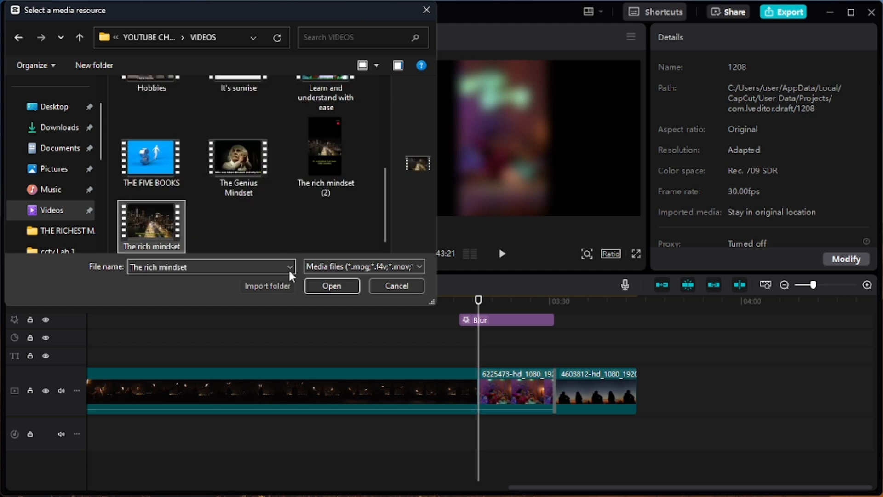
{"action": "left_click", "coordinate": [336, 285]}
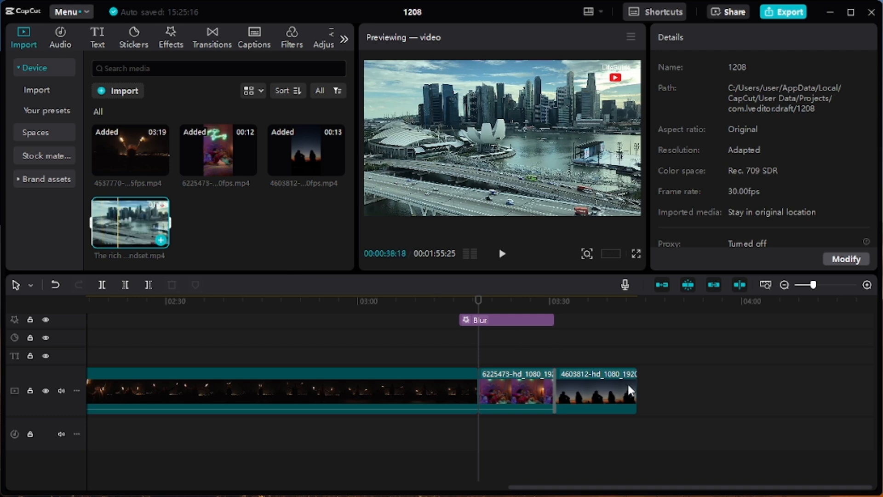
Append The rich mindset video to the end of the timeline and delete all the other clips, text, stickers, effects and music.
{"action": "left_click_drag", "start_coordinate": [133, 222], "coordinate": [668, 391]}
{"action": "left_click_drag", "start_coordinate": [640, 387], "coordinate": [634, 385]}
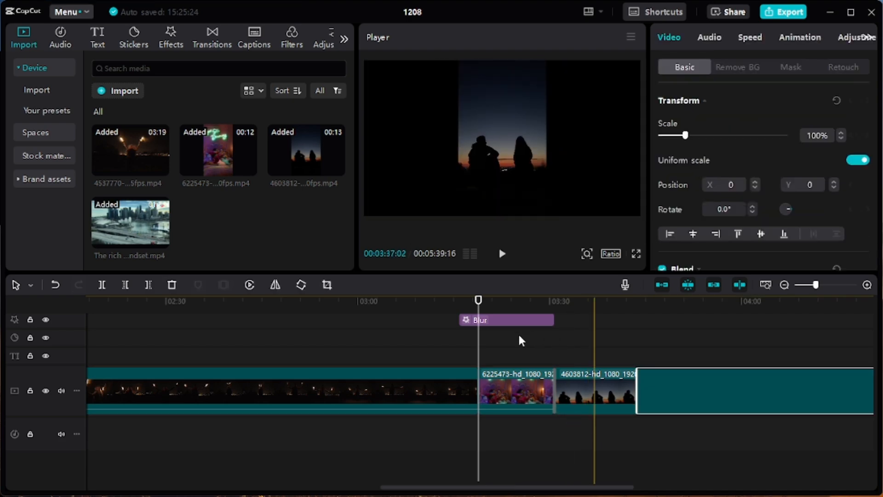
{"action": "left_click_drag", "start_coordinate": [519, 334], "coordinate": [595, 422]}
{"action": "left_click_drag", "start_coordinate": [320, 317], "coordinate": [223, 285]}
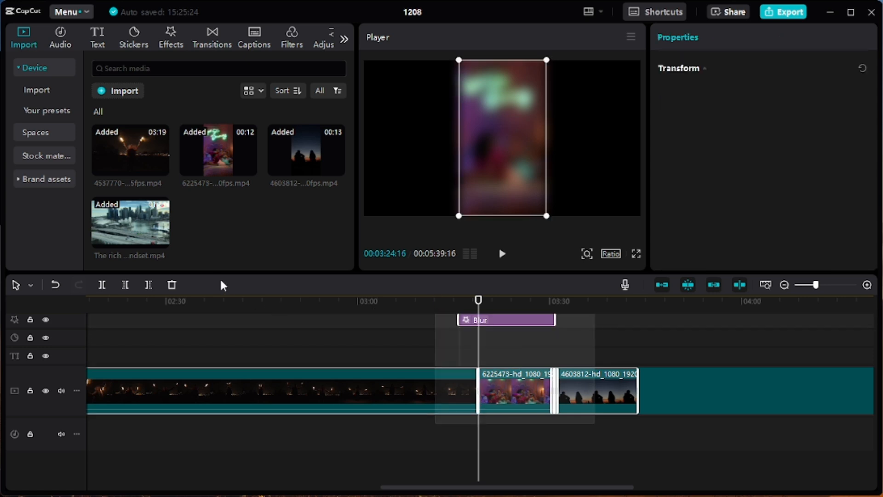
{"action": "left_click_drag", "start_coordinate": [148, 285], "coordinate": [3, 246]}
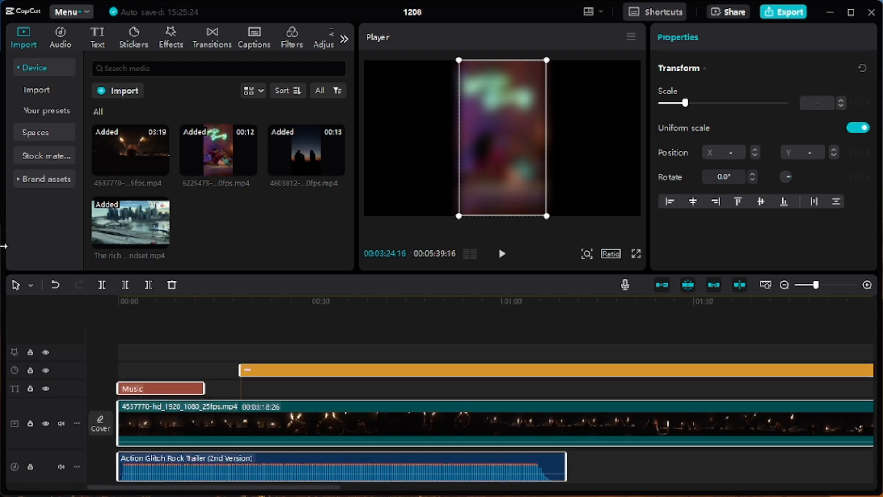
{"action": "key", "text": "Delete"}
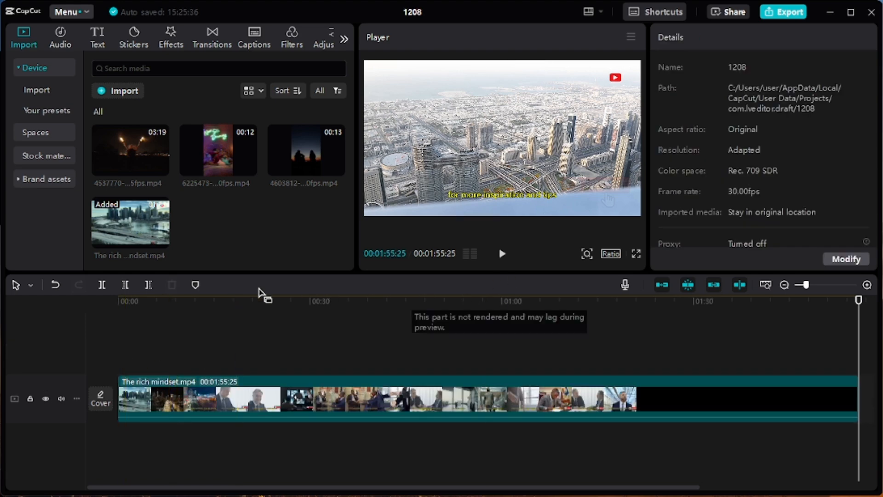
Return the playhead to the start of the timeline and generate English auto captions for The rich mindset video.
{"action": "left_click", "coordinate": [186, 349]}
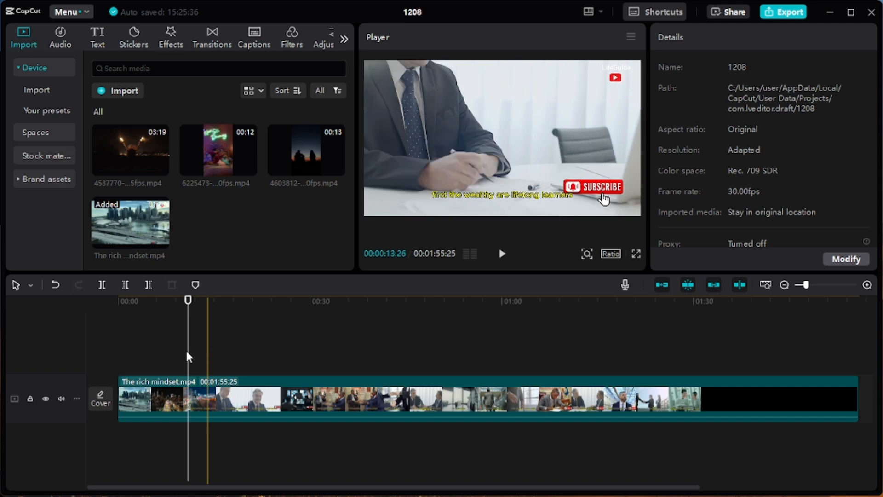
{"action": "left_click_drag", "start_coordinate": [188, 357], "coordinate": [229, 342]}
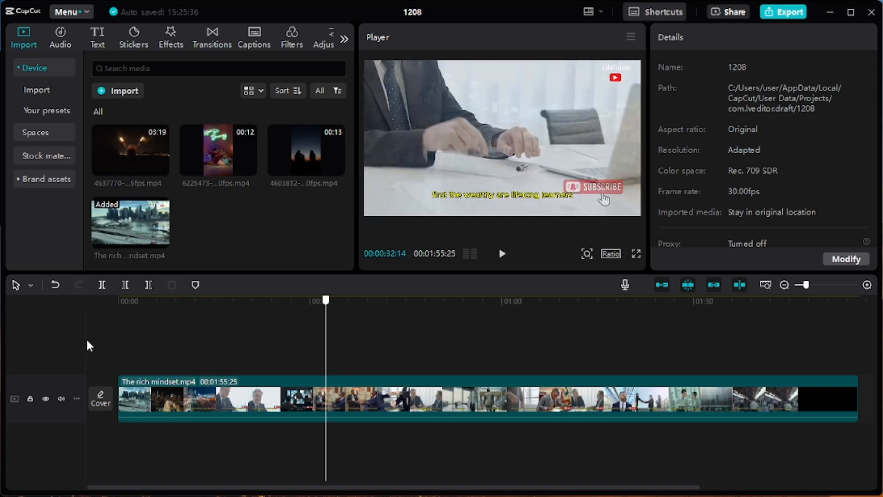
{"action": "key", "text": "Home"}
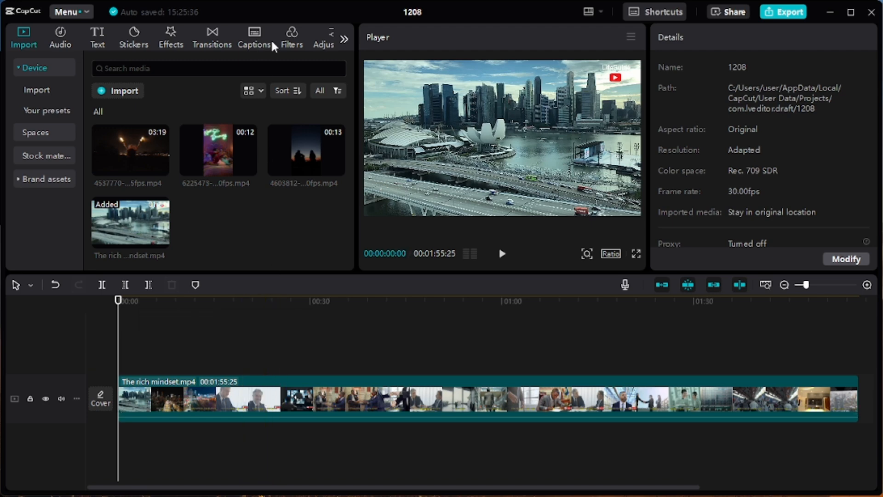
{"action": "left_click", "coordinate": [255, 38]}
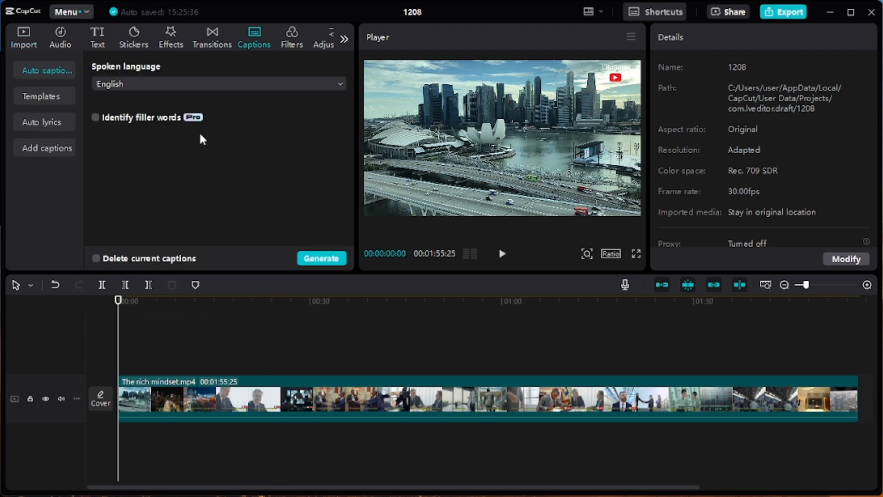
{"action": "left_click", "coordinate": [328, 260]}
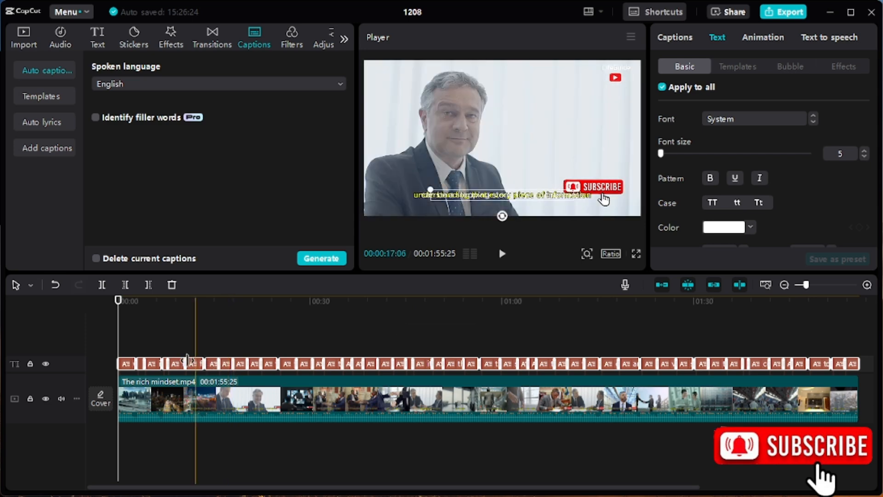
Deselect the generated captions and play the video from the start for about ten seconds to check them.
{"action": "left_click", "coordinate": [289, 363]}
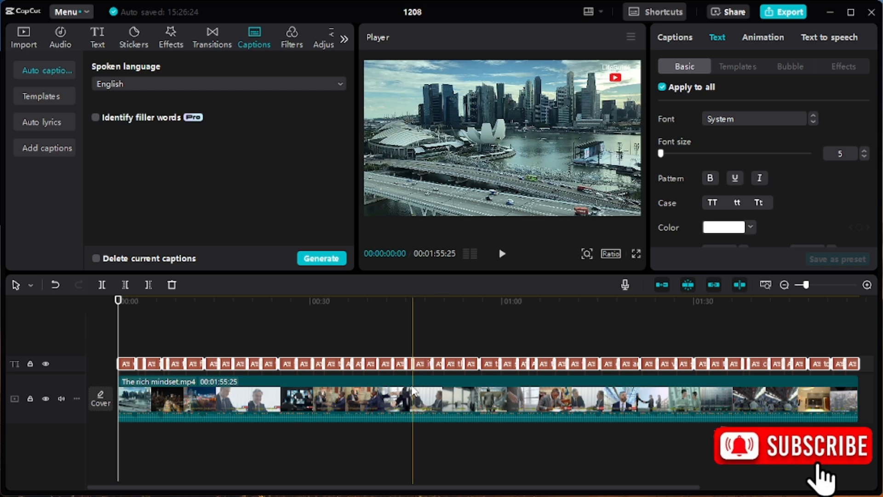
{"action": "left_click", "coordinate": [414, 335]}
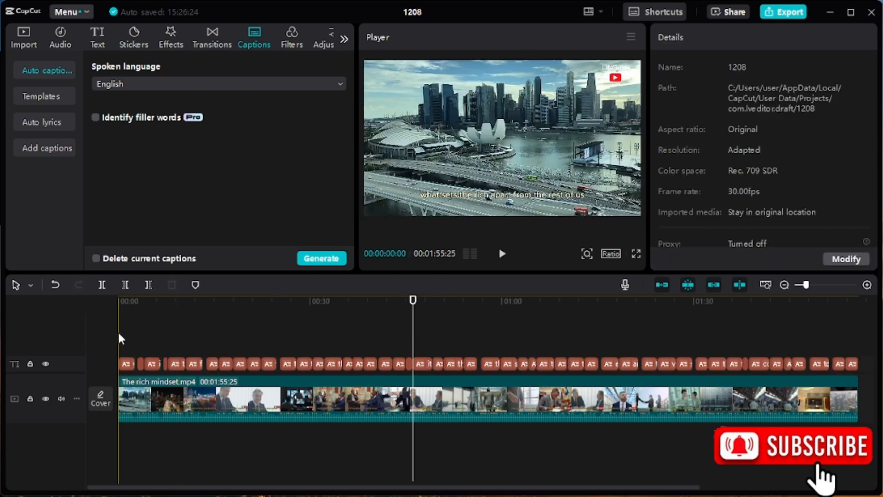
{"action": "left_click", "coordinate": [118, 339]}
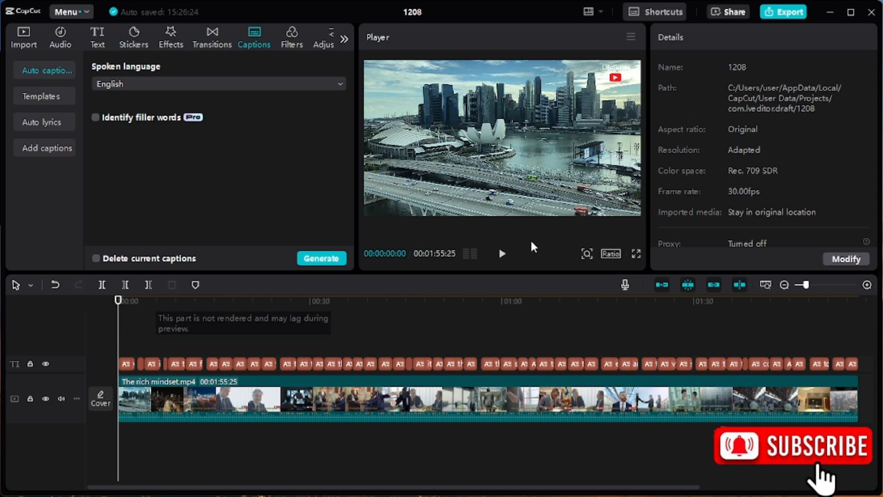
{"action": "left_click", "coordinate": [502, 254]}
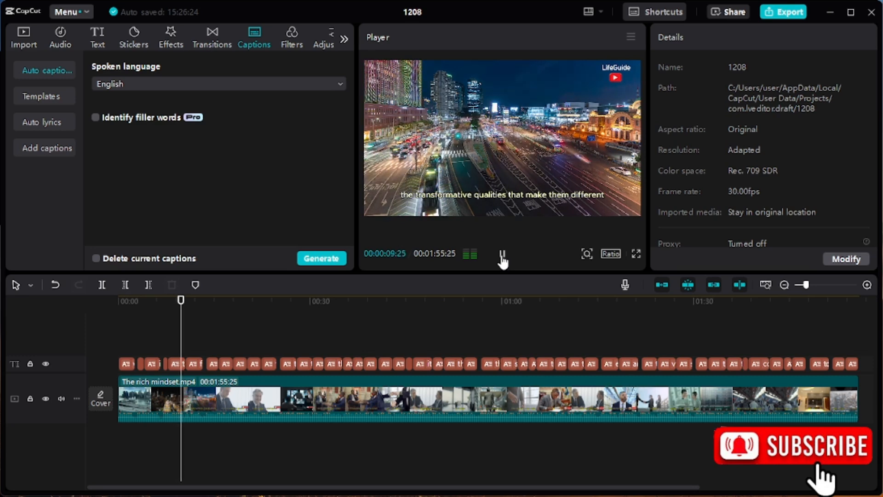
{"action": "left_click", "coordinate": [501, 256]}
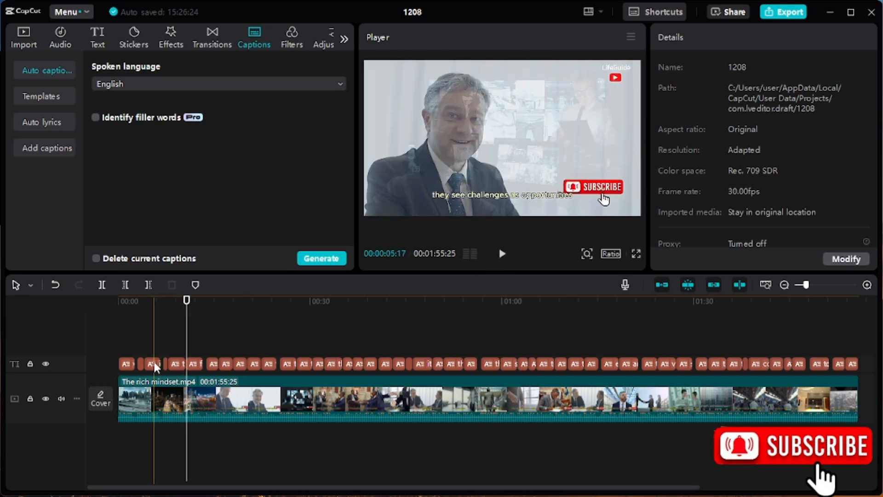
Select the caption "it's a mindset that fuels their success" and review its basic text settings.
{"action": "left_click", "coordinate": [155, 365]}
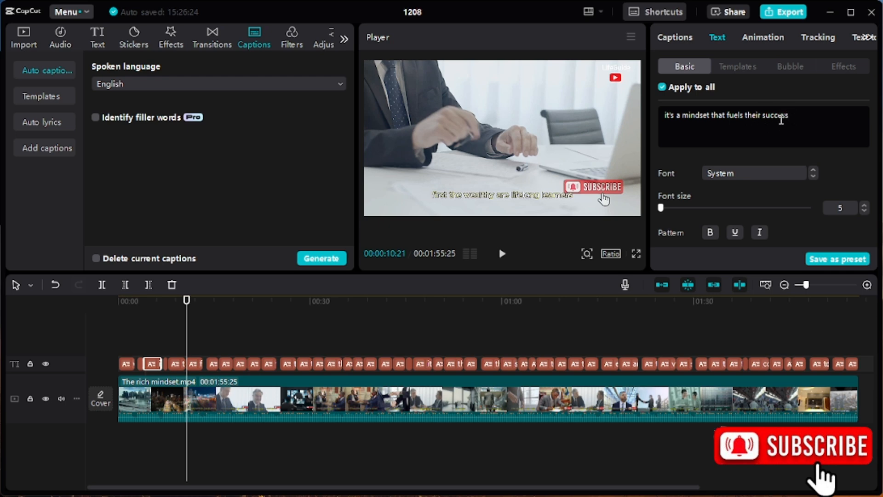
{"action": "scroll", "coordinate": [718, 212], "scroll_direction": "down", "scroll_amount": 1}
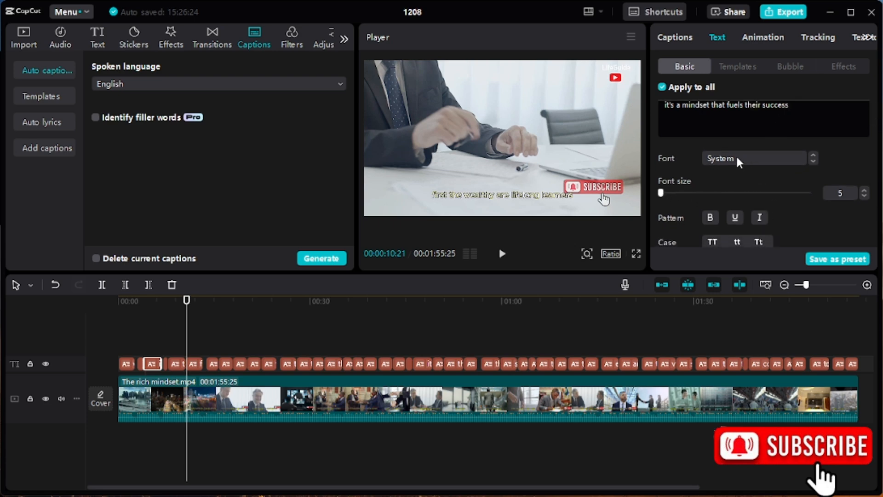
{"action": "scroll", "coordinate": [791, 192], "scroll_direction": "down", "scroll_amount": 4}
{"action": "scroll", "coordinate": [791, 192], "scroll_direction": "up", "scroll_amount": 3}
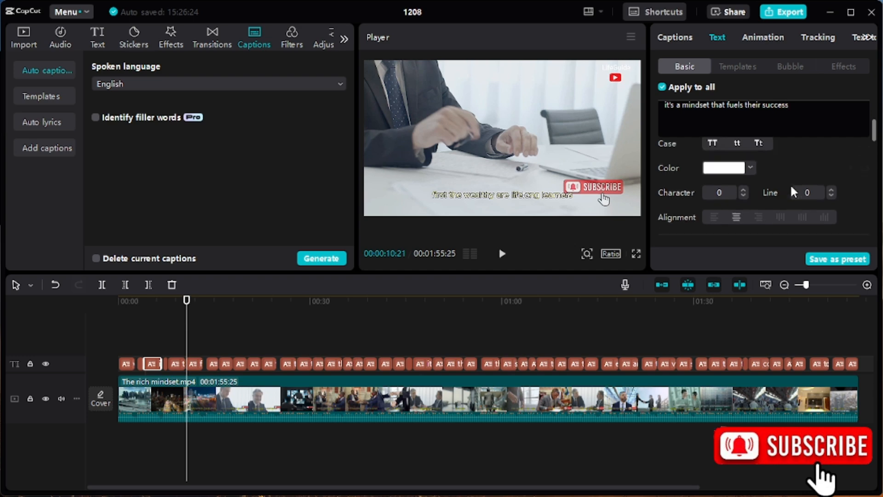
Try blue and white as the text color for all captions, and set it to yellow F4C70F.
{"action": "scroll", "coordinate": [749, 206], "scroll_direction": "down", "scroll_amount": 3}
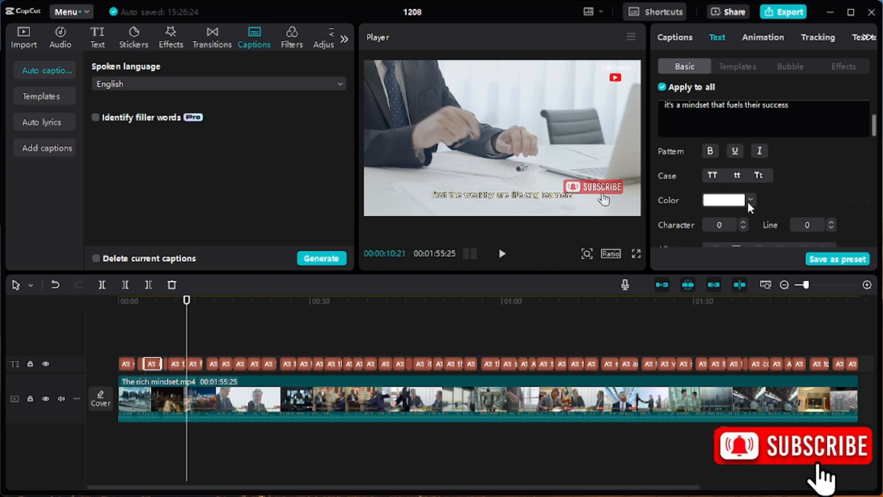
{"action": "left_click", "coordinate": [750, 200]}
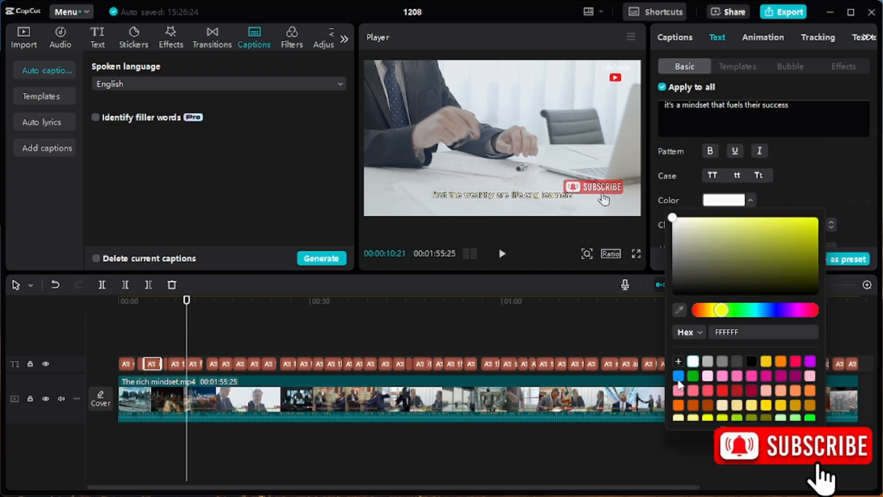
{"action": "left_click", "coordinate": [678, 376]}
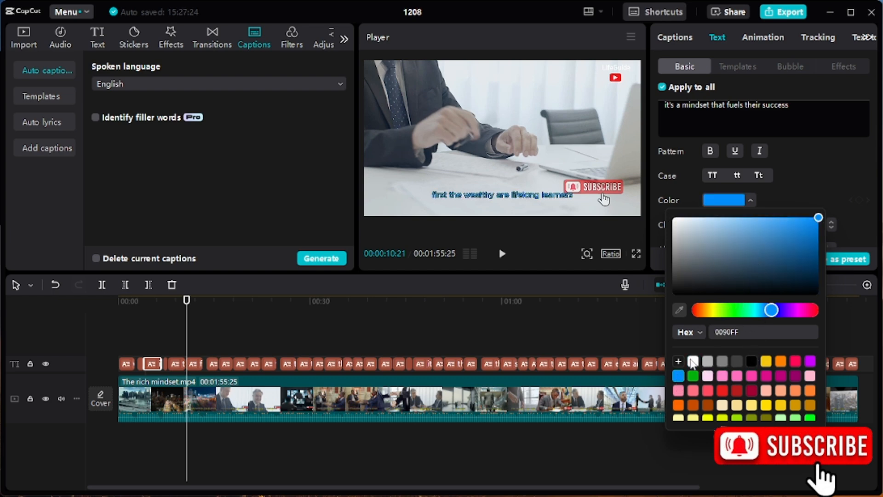
{"action": "left_click", "coordinate": [693, 361]}
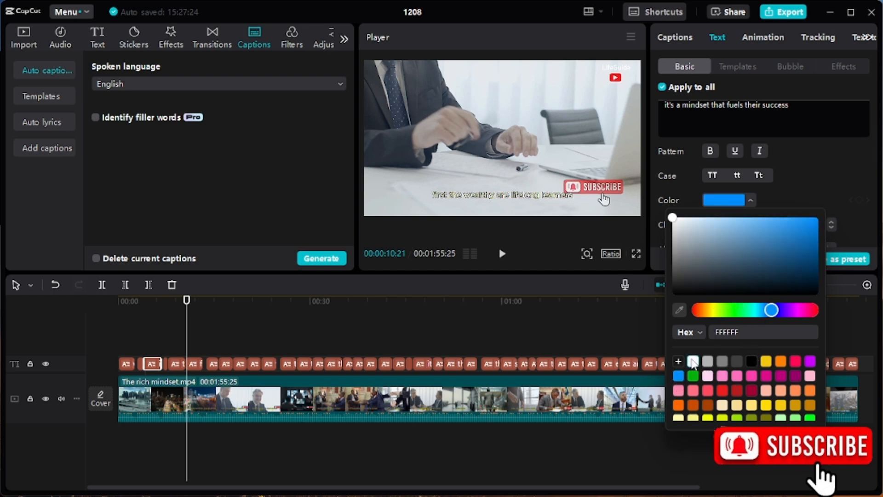
{"action": "left_click", "coordinate": [766, 361]}
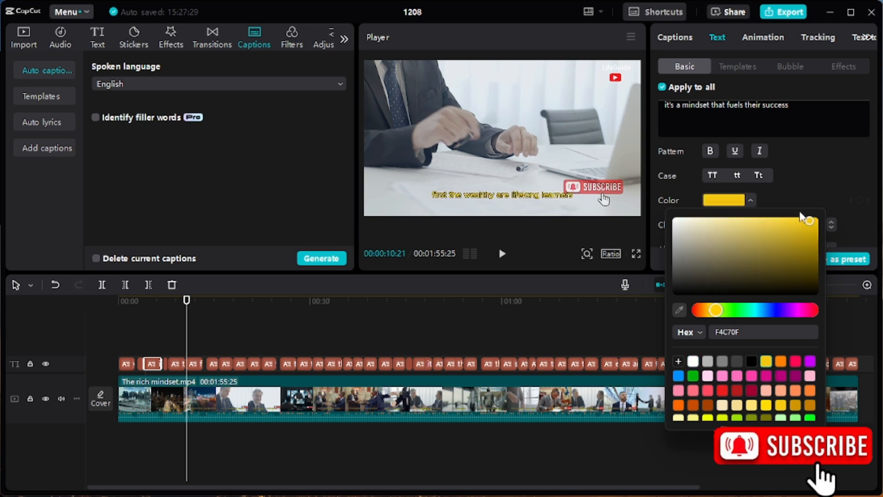
{"action": "left_click", "coordinate": [814, 198]}
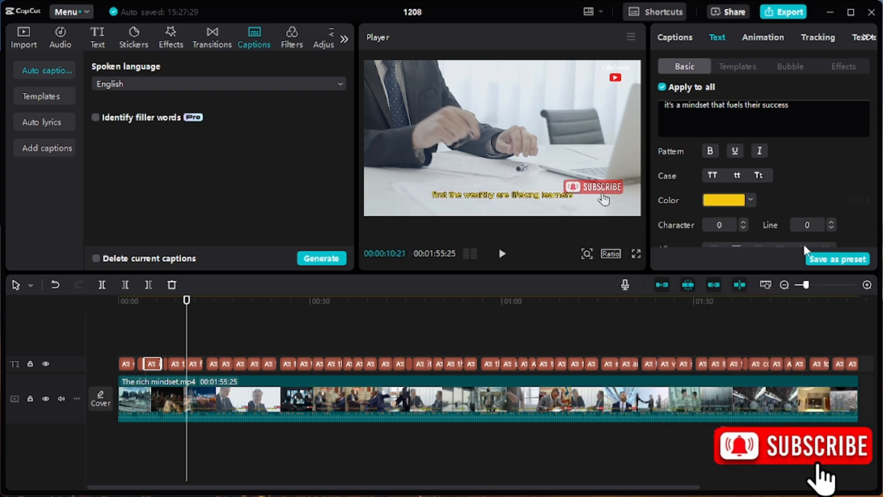
Apply the yellow preset style with a black outline to all captions and add a blue 0090FF background behind the text.
{"action": "scroll", "coordinate": [806, 248], "scroll_direction": "down", "scroll_amount": 2}
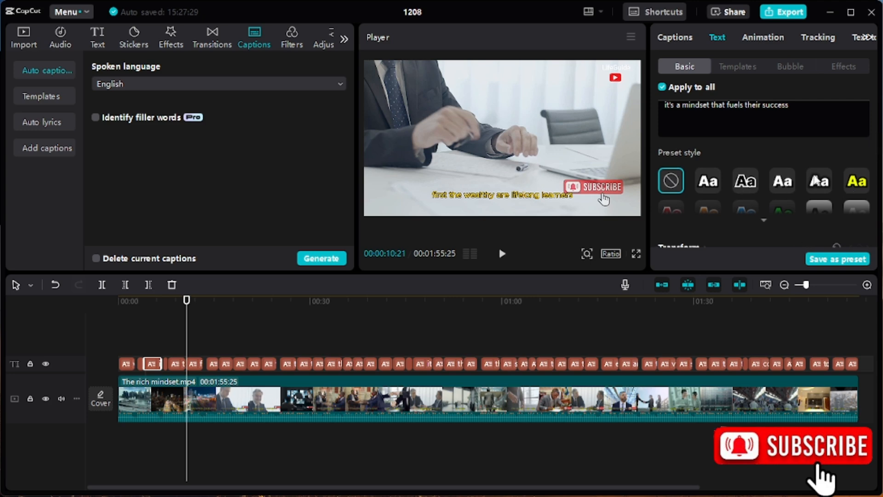
{"action": "left_click", "coordinate": [864, 183]}
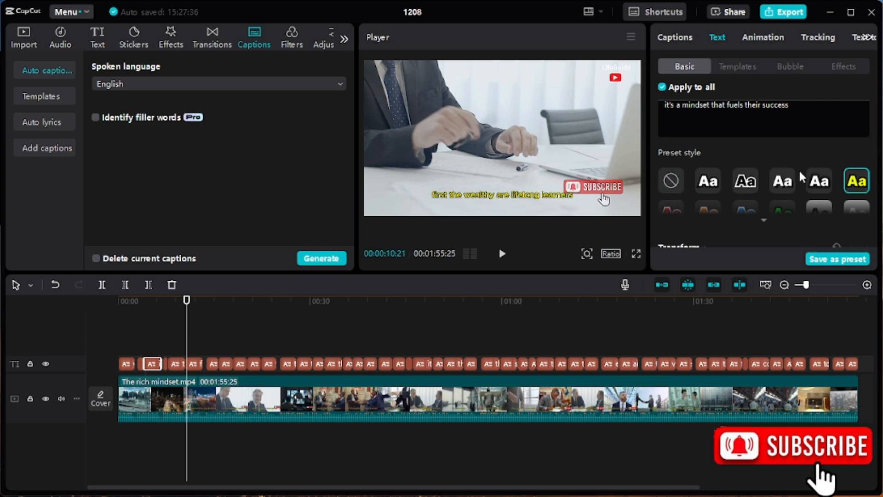
{"action": "scroll", "coordinate": [800, 176], "scroll_direction": "down", "scroll_amount": 10}
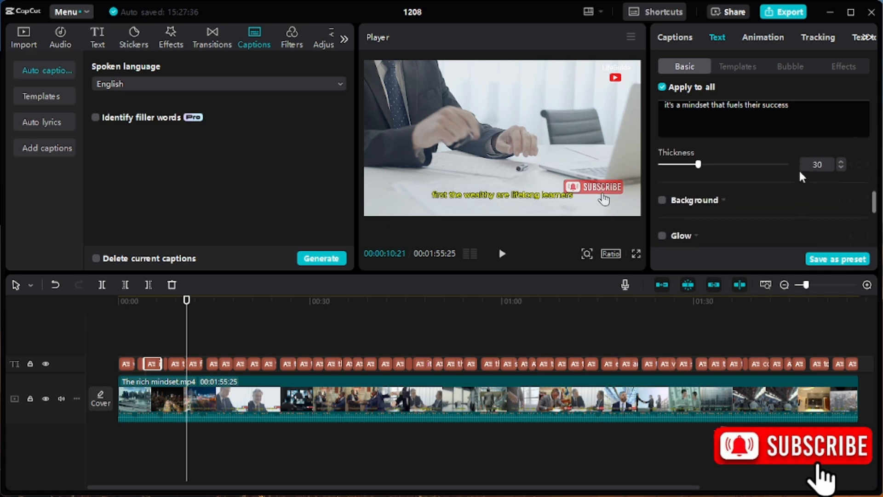
{"action": "scroll", "coordinate": [713, 165], "scroll_direction": "up", "scroll_amount": 5}
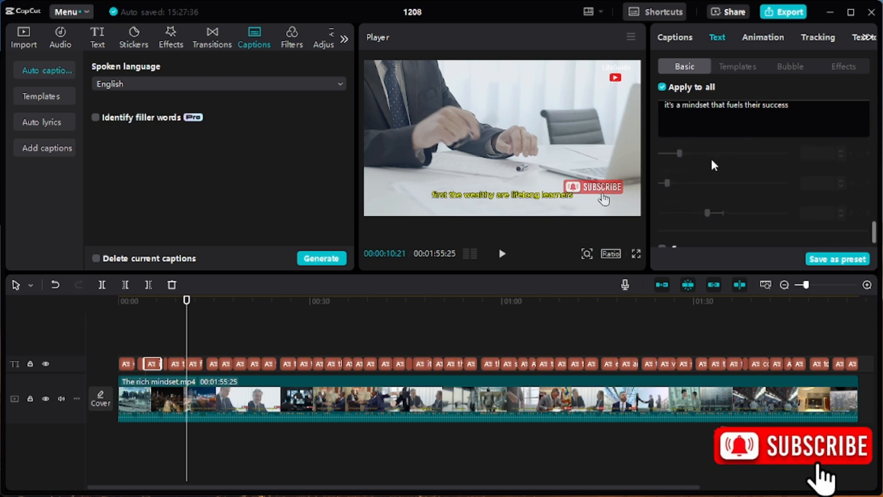
{"action": "scroll", "coordinate": [714, 165], "scroll_direction": "down", "scroll_amount": 2}
{"action": "scroll", "coordinate": [714, 165], "scroll_direction": "down", "scroll_amount": 5}
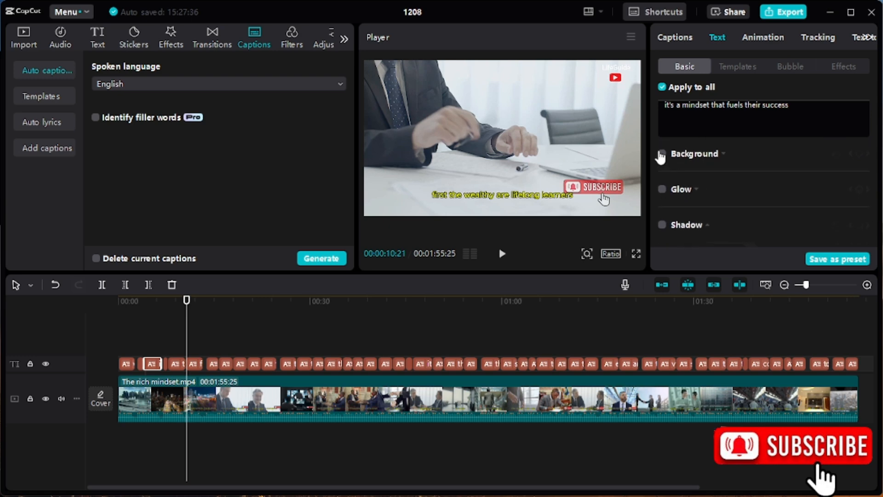
{"action": "left_click", "coordinate": [662, 153]}
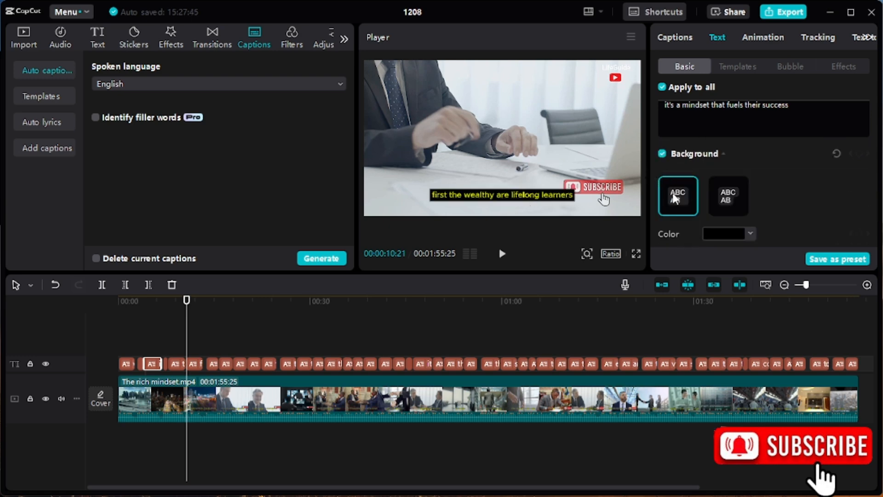
{"action": "left_click", "coordinate": [751, 235]}
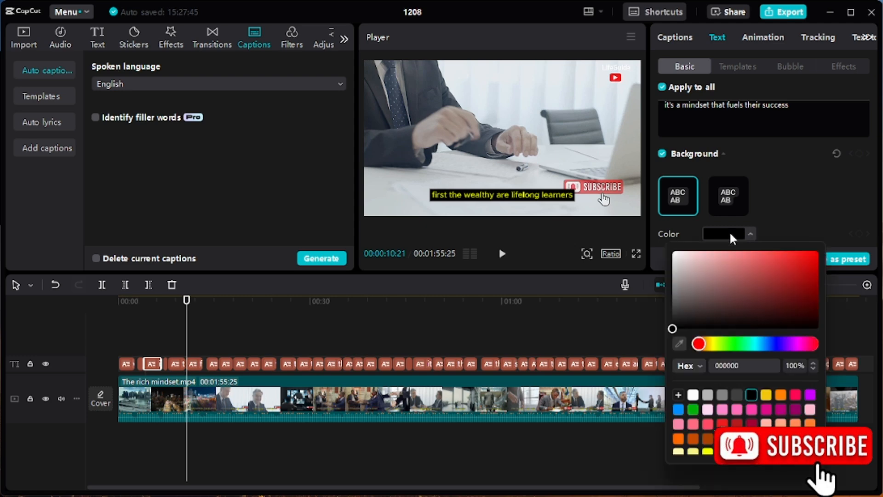
{"action": "left_click", "coordinate": [679, 410]}
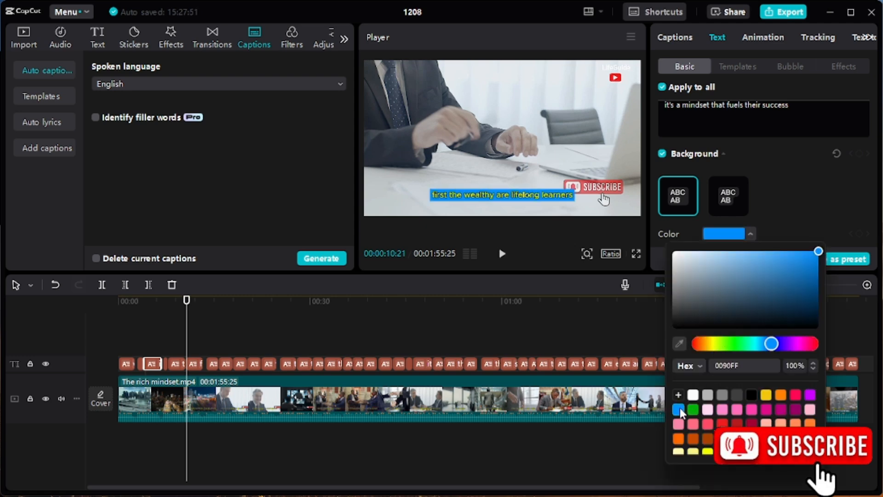
{"action": "left_click", "coordinate": [824, 223]}
Review the captions' remaining basic text settings, including position, background, glow and shadow, and the available text effects and bubble styles.
{"action": "scroll", "coordinate": [784, 196], "scroll_direction": "down", "scroll_amount": 4}
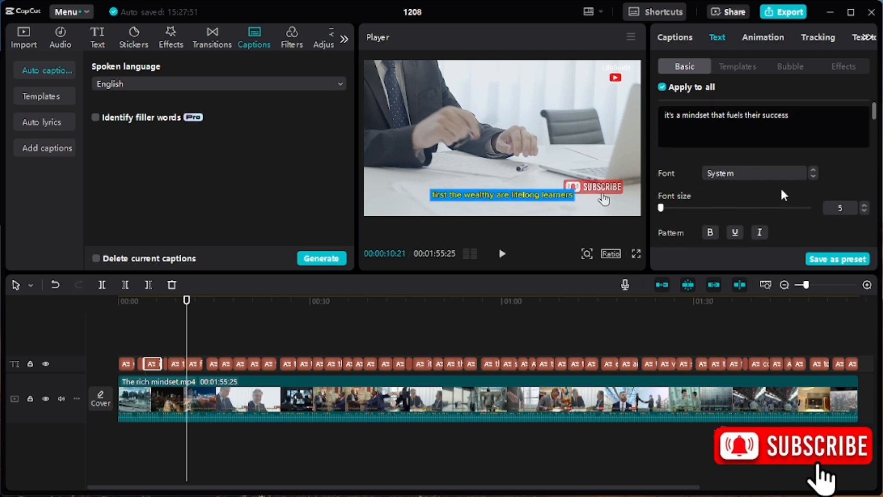
{"action": "scroll", "coordinate": [784, 196], "scroll_direction": "down", "scroll_amount": 5}
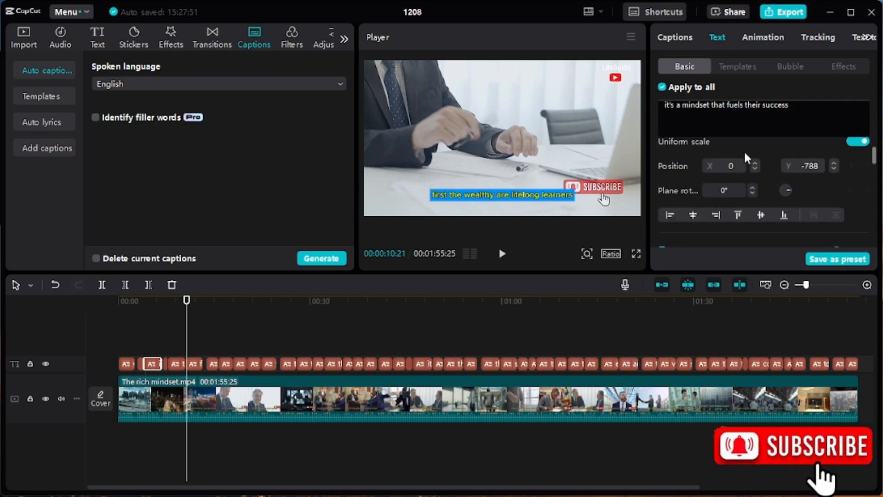
{"action": "scroll", "coordinate": [745, 158], "scroll_direction": "down", "scroll_amount": 8}
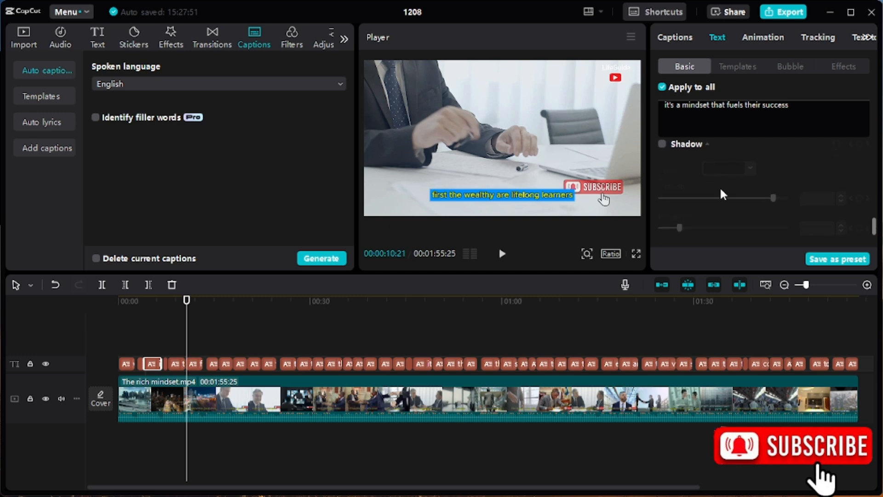
{"action": "scroll", "coordinate": [723, 194], "scroll_direction": "up", "scroll_amount": 5}
{"action": "scroll", "coordinate": [723, 194], "scroll_direction": "down", "scroll_amount": 4}
{"action": "scroll", "coordinate": [723, 194], "scroll_direction": "up", "scroll_amount": 4}
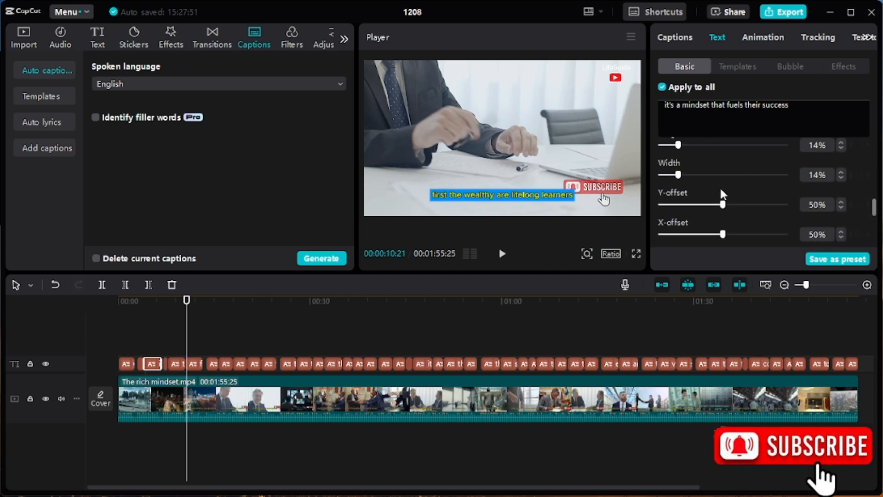
{"action": "scroll", "coordinate": [723, 194], "scroll_direction": "up", "scroll_amount": 8}
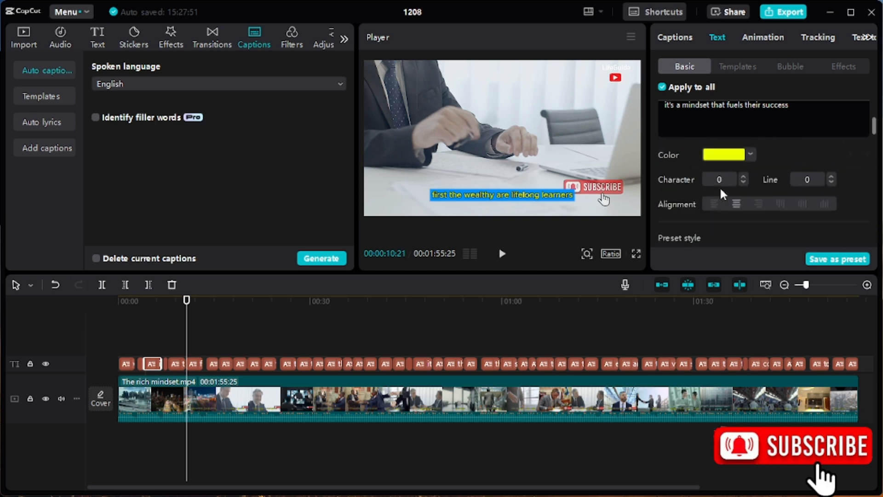
{"action": "scroll", "coordinate": [722, 194], "scroll_direction": "up", "scroll_amount": 2}
{"action": "scroll", "coordinate": [722, 193], "scroll_direction": "down", "scroll_amount": 2}
{"action": "scroll", "coordinate": [723, 194], "scroll_direction": "up", "scroll_amount": 2}
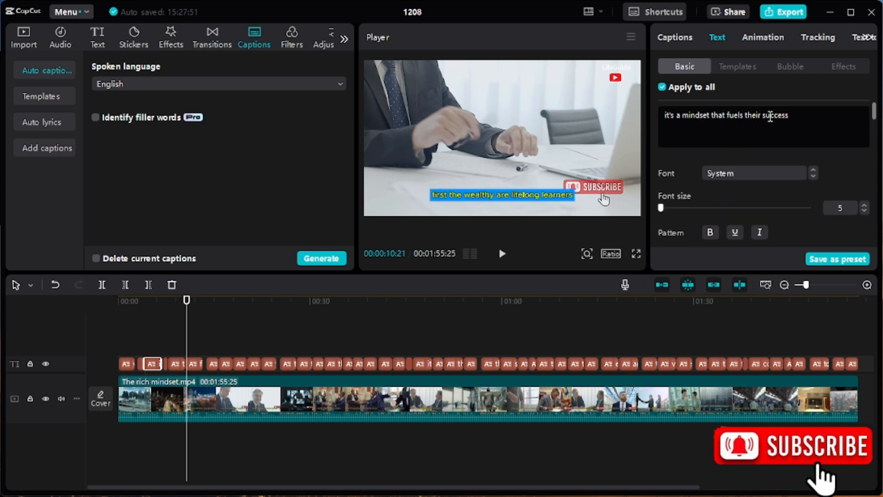
{"action": "scroll", "coordinate": [783, 235], "scroll_direction": "down", "scroll_amount": 8}
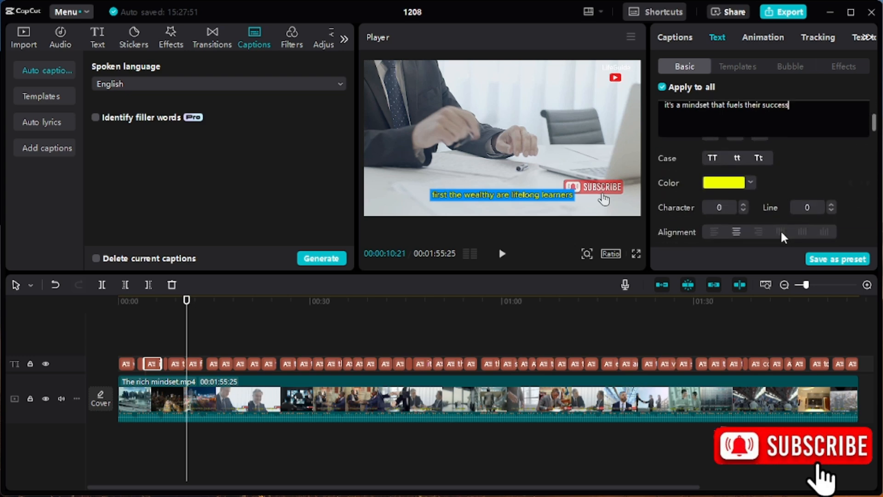
{"action": "left_click", "coordinate": [843, 67]}
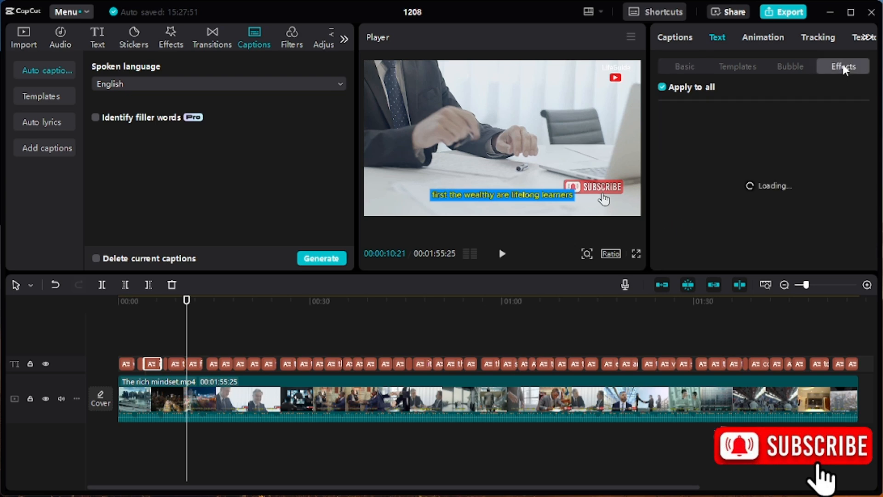
{"action": "left_click", "coordinate": [790, 67]}
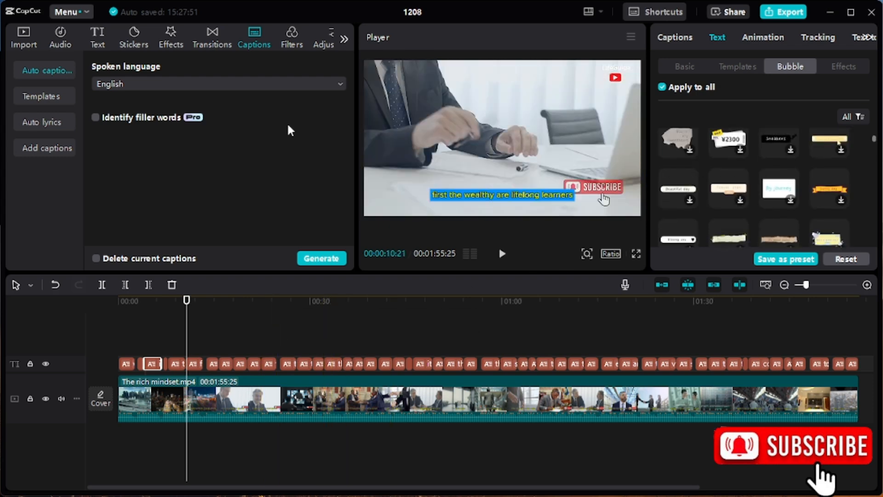
Add the Green Lake filter above the captions at the start of the timeline and extend it to about 11 seconds.
{"action": "left_click", "coordinate": [292, 40]}
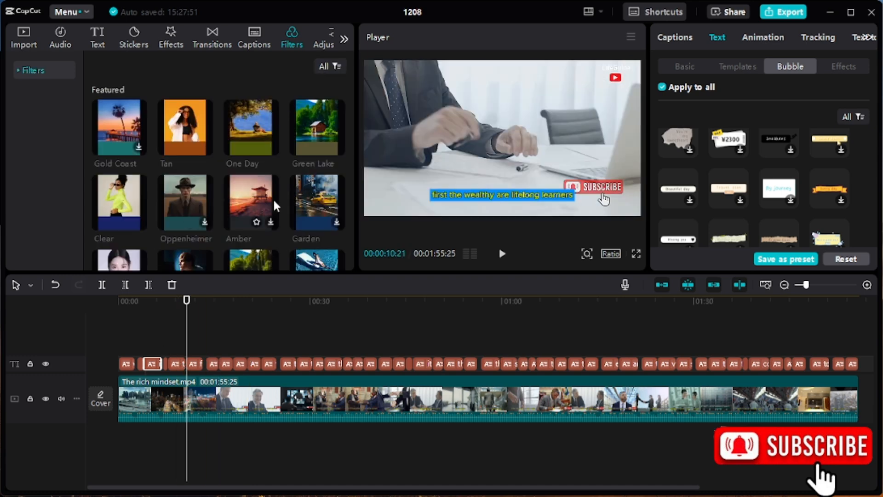
{"action": "scroll", "coordinate": [245, 204], "scroll_direction": "down", "scroll_amount": 5}
{"action": "scroll", "coordinate": [246, 204], "scroll_direction": "up", "scroll_amount": 5}
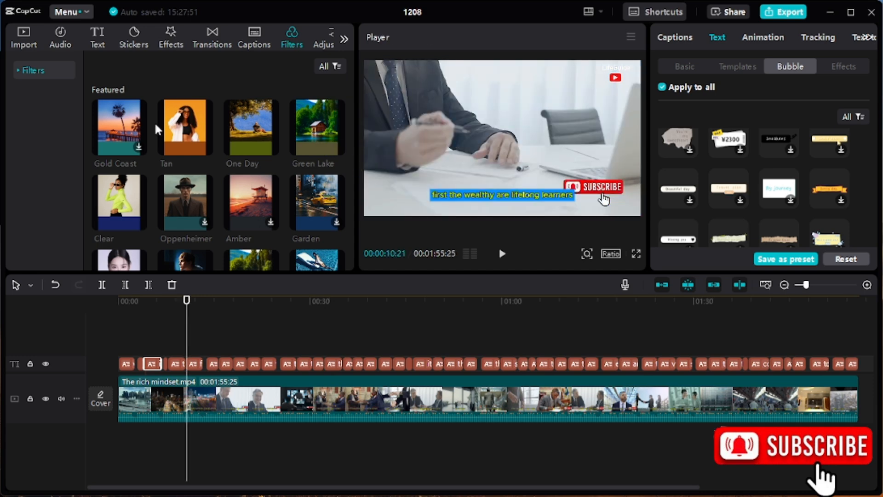
{"action": "scroll", "coordinate": [207, 170], "scroll_direction": "down", "scroll_amount": 3}
{"action": "scroll", "coordinate": [216, 174], "scroll_direction": "up", "scroll_amount": 3}
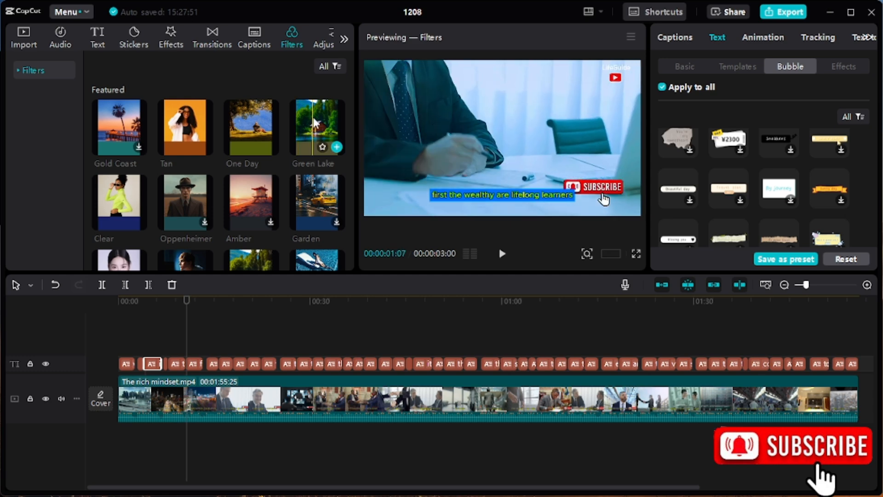
{"action": "left_click_drag", "start_coordinate": [321, 132], "coordinate": [124, 351]}
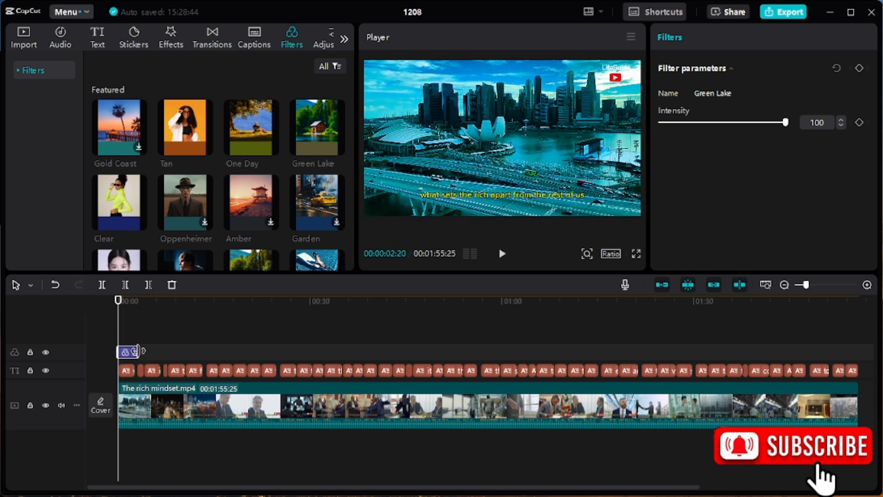
{"action": "left_click_drag", "start_coordinate": [137, 352], "coordinate": [187, 352]}
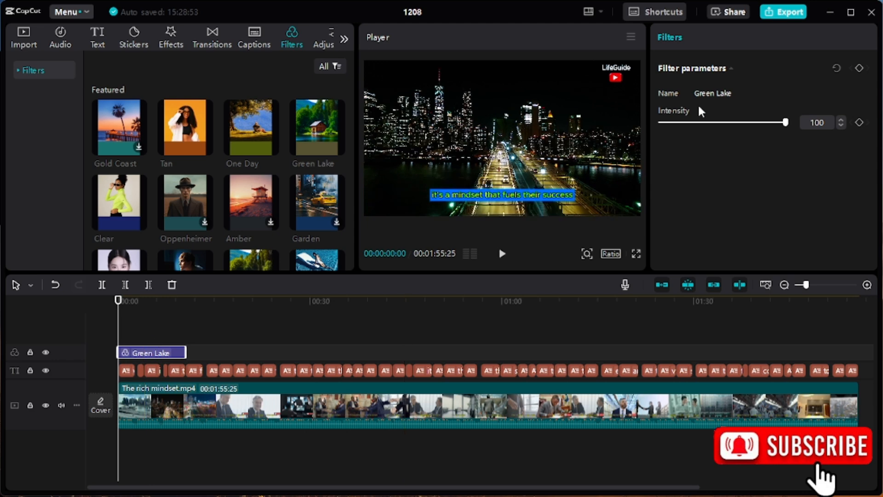
Lower the intensity of the Green Lake filter to 28.
{"action": "left_click_drag", "start_coordinate": [786, 124], "coordinate": [743, 123]}
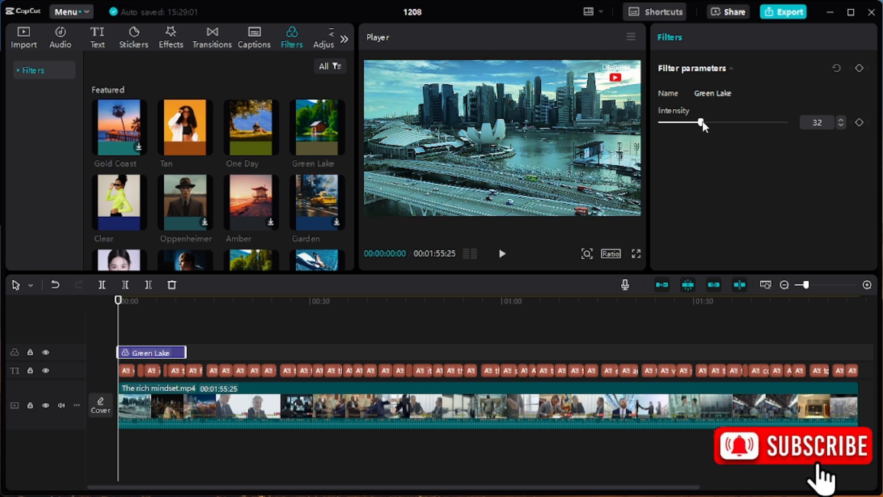
{"action": "left_click_drag", "start_coordinate": [700, 124], "coordinate": [741, 133]}
{"action": "scroll", "coordinate": [221, 164], "scroll_direction": "down", "scroll_amount": 5}
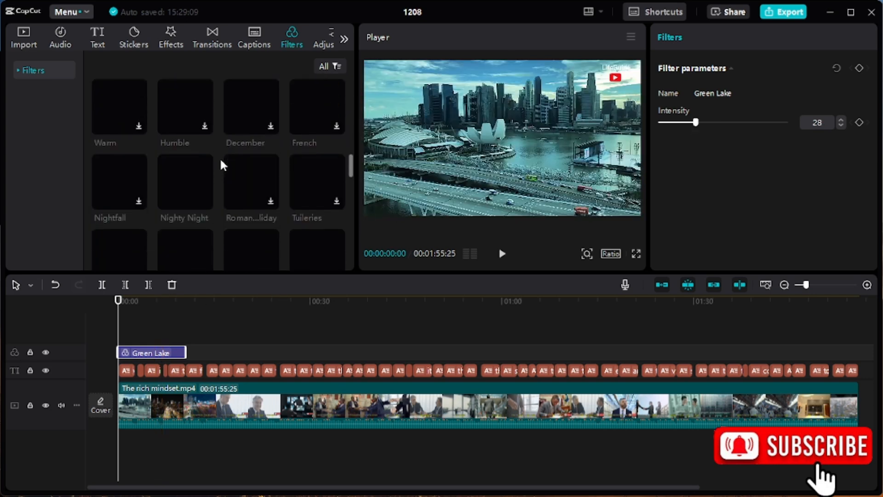
{"action": "scroll", "coordinate": [223, 165], "scroll_direction": "up", "scroll_amount": 5}
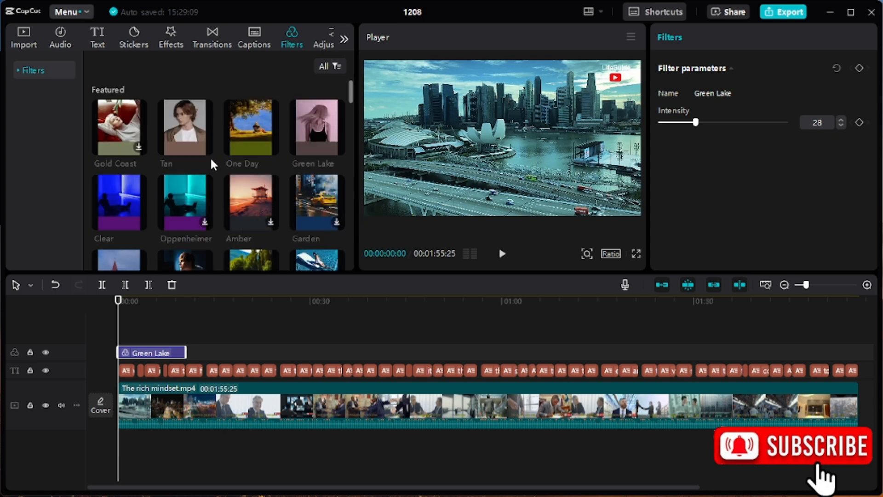
{"action": "scroll", "coordinate": [303, 41], "scroll_direction": "down", "scroll_amount": 1}
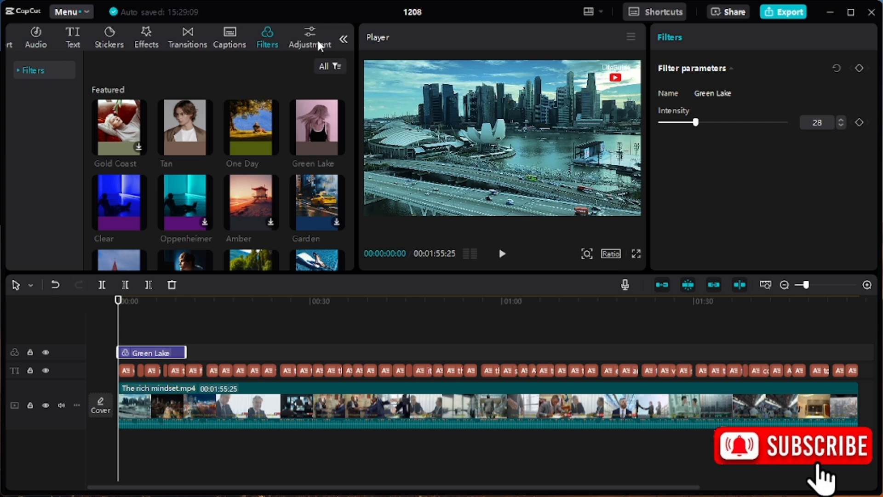
{"action": "left_click", "coordinate": [319, 45]}
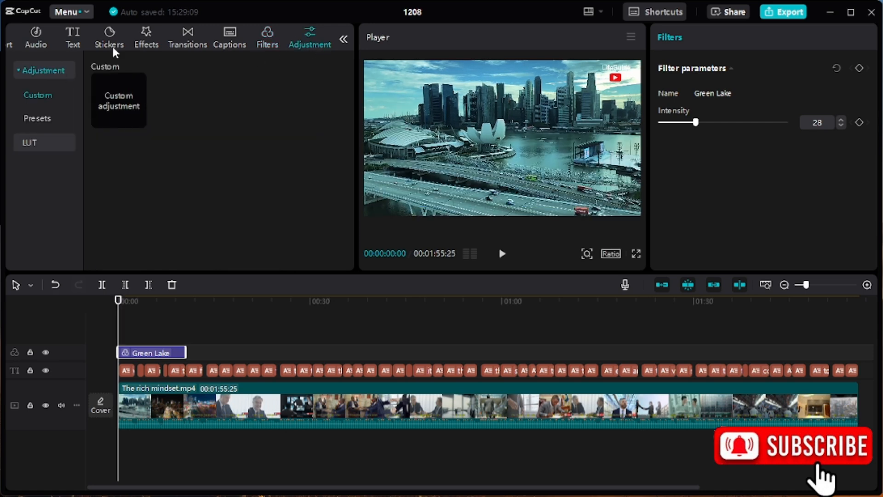
{"action": "left_click", "coordinate": [32, 39]}
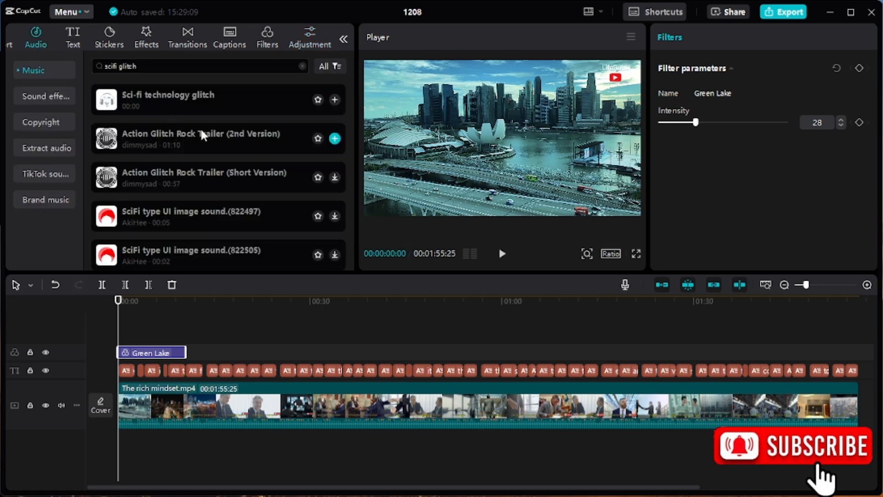
{"action": "scroll", "coordinate": [243, 242], "scroll_direction": "down", "scroll_amount": 15}
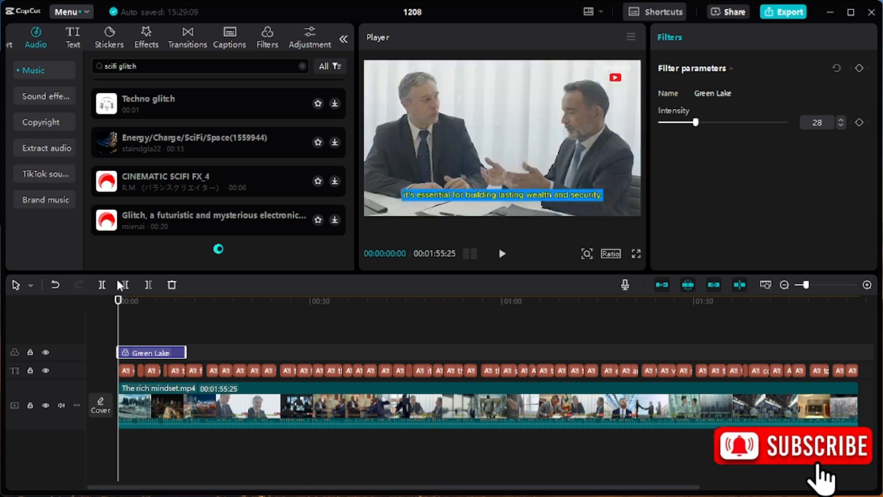
Split the video clip The rich mindset.mp4 at 00:00:13:09.
{"action": "left_click", "coordinate": [253, 327]}
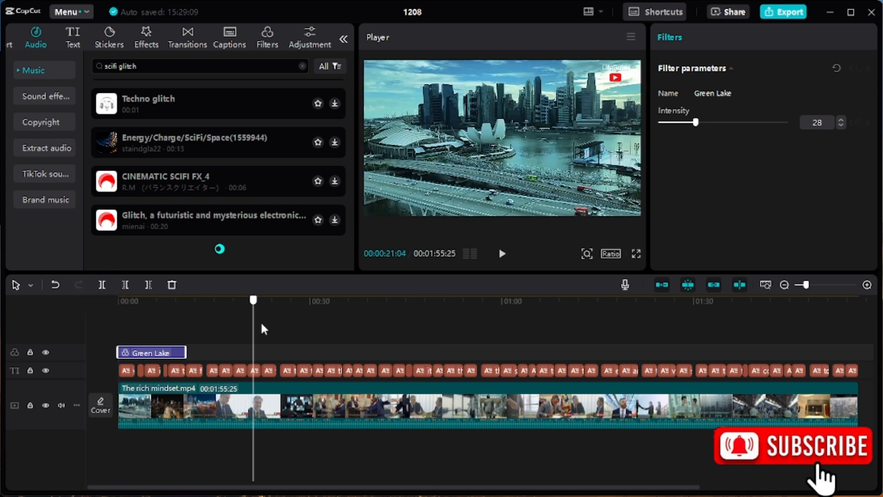
{"action": "left_click_drag", "start_coordinate": [262, 325], "coordinate": [191, 314]}
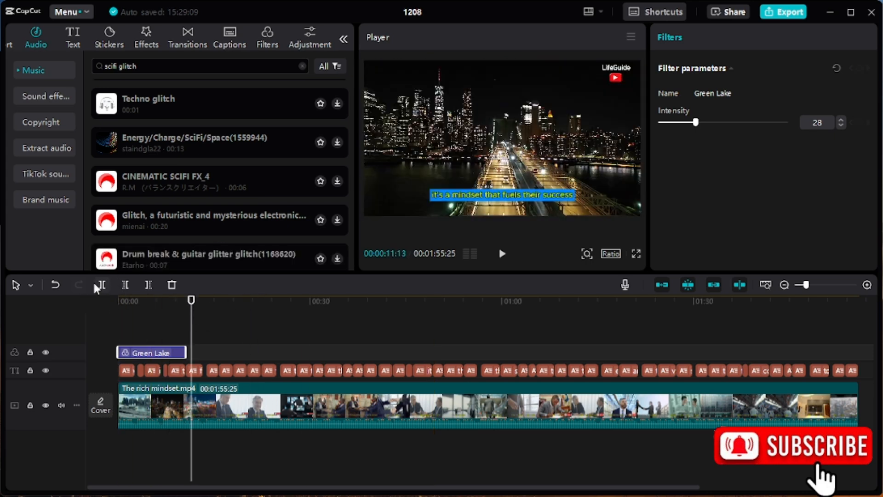
{"action": "left_click", "coordinate": [226, 415]}
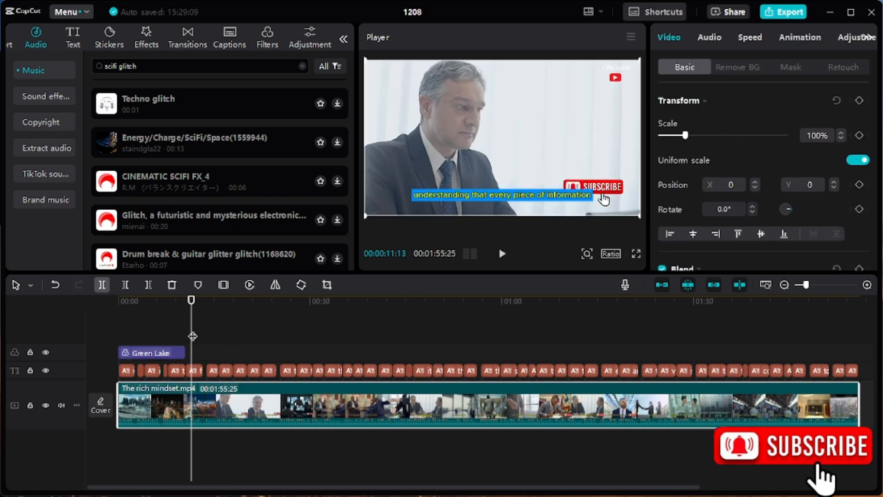
{"action": "mouse_move", "coordinate": [192, 336]}
{"action": "left_mouse_down"}
{"action": "mouse_move", "coordinate": [178, 334]}
{"action": "mouse_move", "coordinate": [202, 343]}
{"action": "left_mouse_up"}
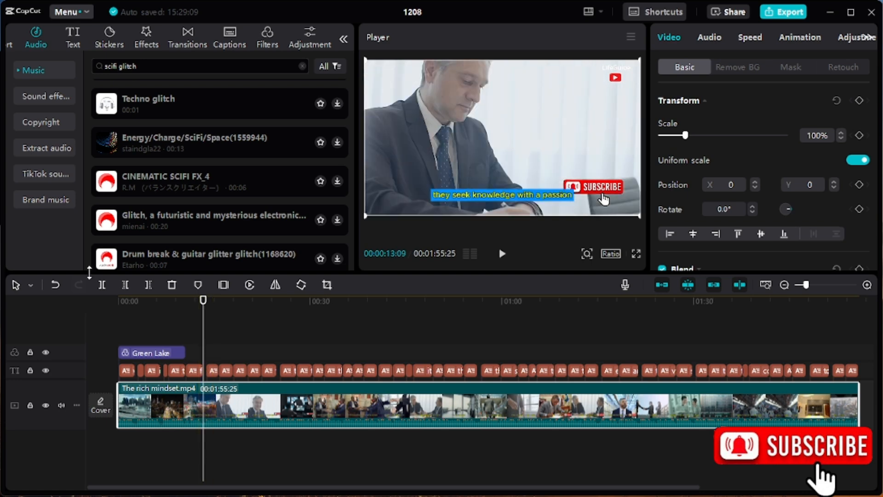
{"action": "left_click", "coordinate": [103, 285]}
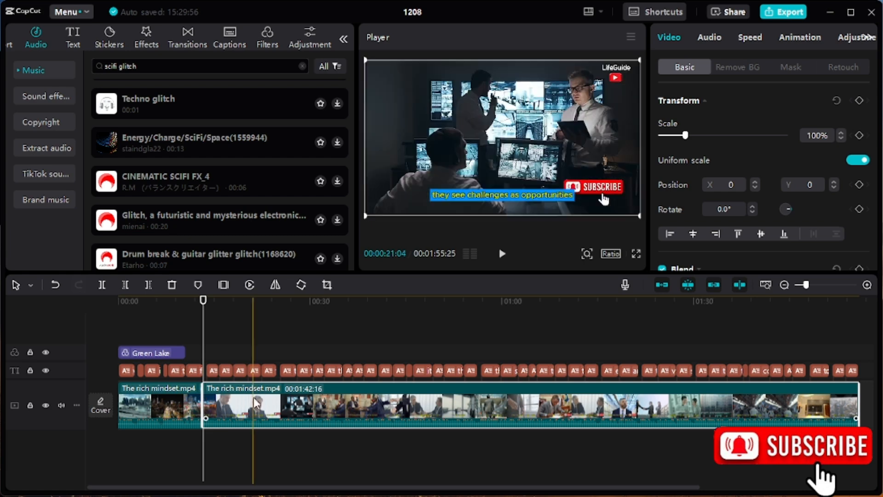
Try to reposition the second video clip on the main track, and turn off the main track magnet.
{"action": "left_click_drag", "start_coordinate": [252, 400], "coordinate": [193, 395]}
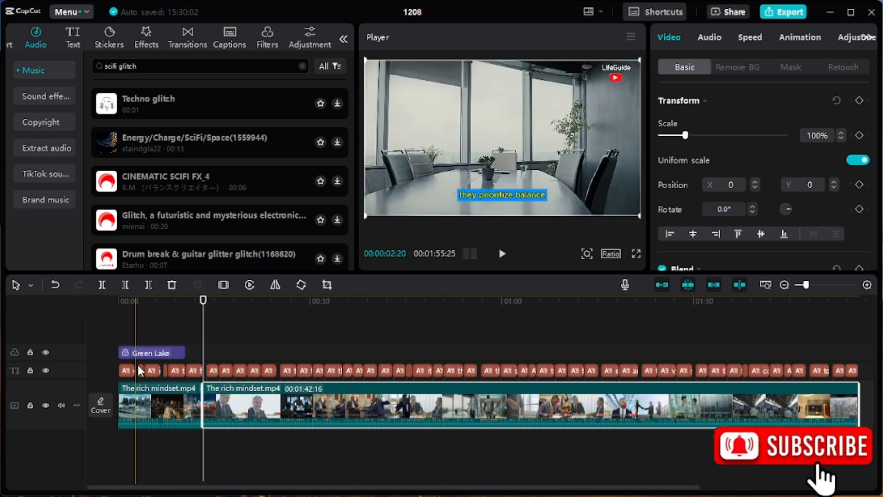
{"action": "left_click_drag", "start_coordinate": [279, 407], "coordinate": [212, 396]}
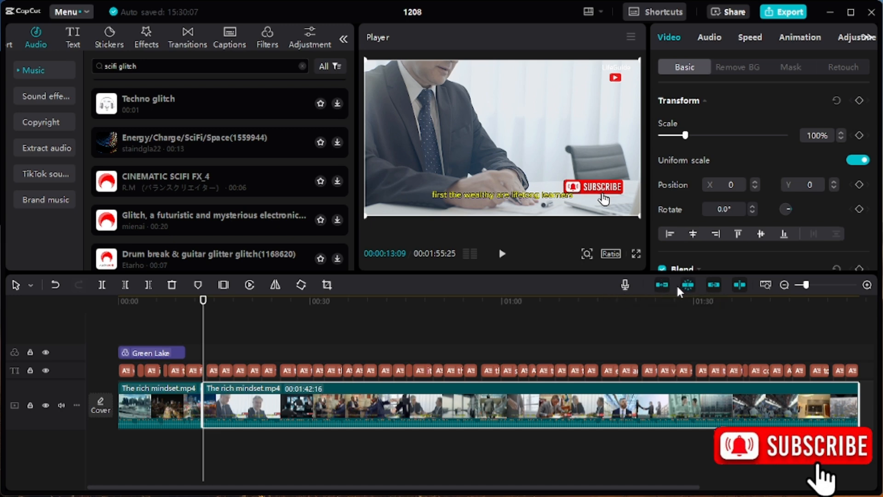
{"action": "left_click", "coordinate": [661, 285]}
{"action": "left_click_drag", "start_coordinate": [353, 410], "coordinate": [450, 410]}
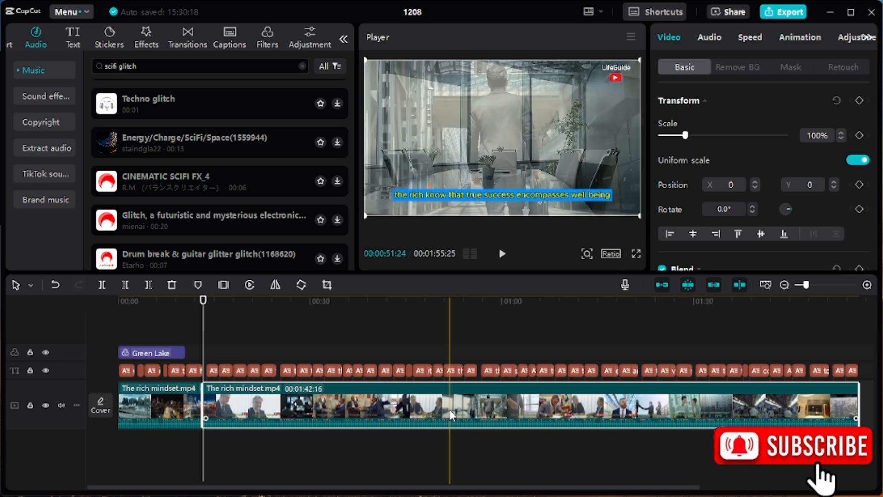
{"action": "left_click", "coordinate": [662, 285]}
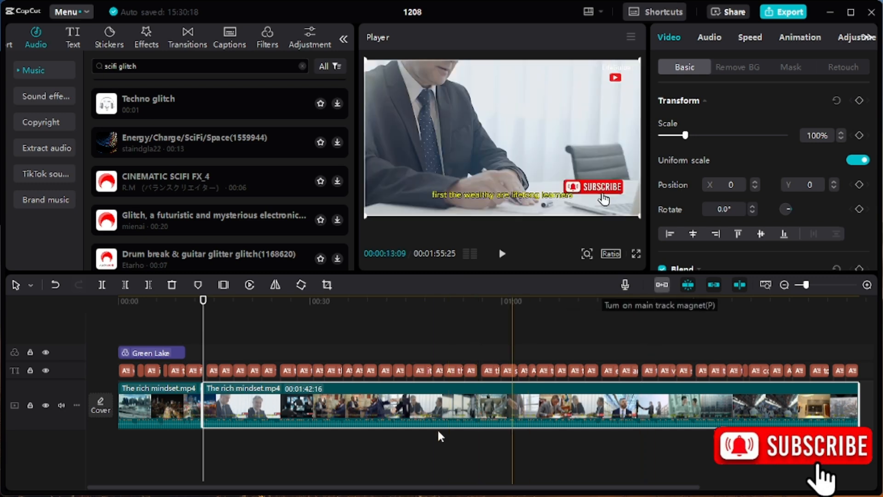
Move the second video clip away from the first to open a gap, and return it against the first clip.
{"action": "left_click_drag", "start_coordinate": [372, 409], "coordinate": [478, 395]}
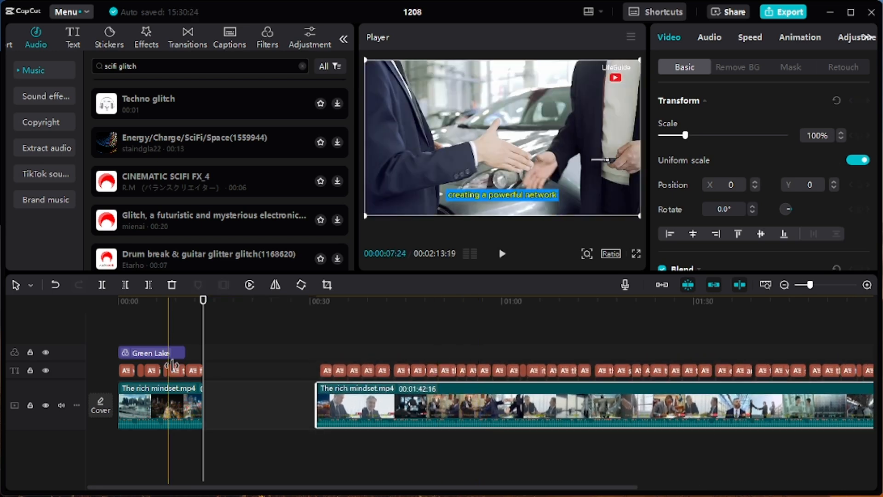
{"action": "left_click_drag", "start_coordinate": [415, 409], "coordinate": [396, 418]}
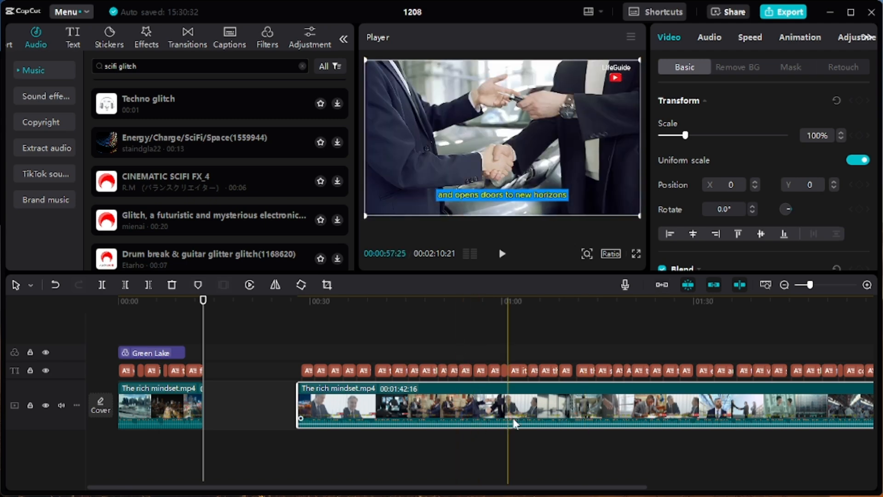
{"action": "left_click_drag", "start_coordinate": [527, 409], "coordinate": [430, 410]}
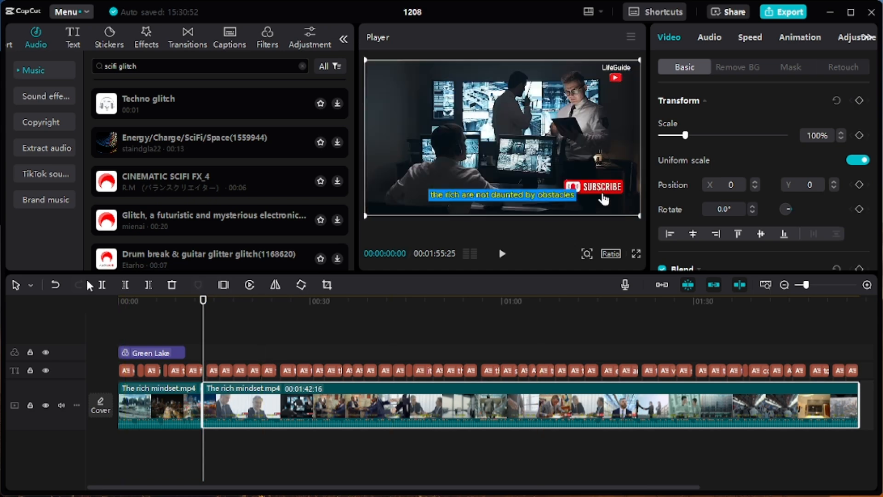
Delete the part of the second video clip before 00:00:32:06, and undo the deletion.
{"action": "left_click_drag", "start_coordinate": [201, 325], "coordinate": [161, 328]}
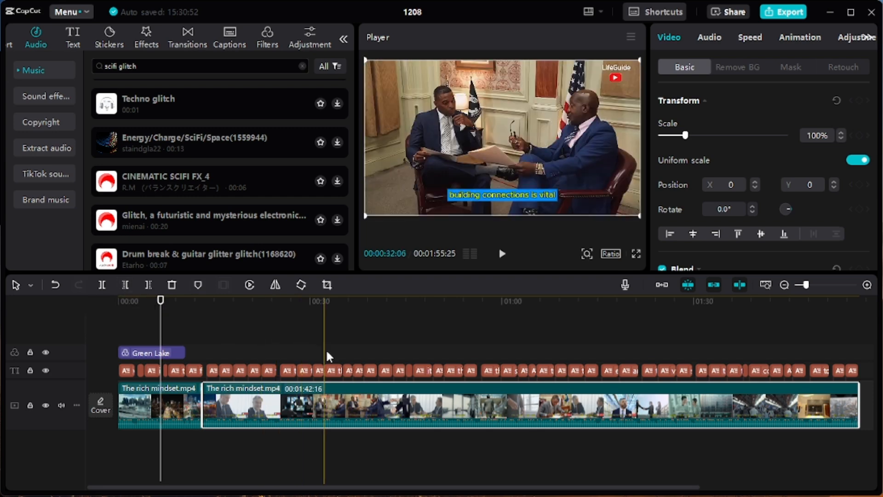
{"action": "left_click", "coordinate": [325, 348]}
{"action": "left_click", "coordinate": [352, 401]}
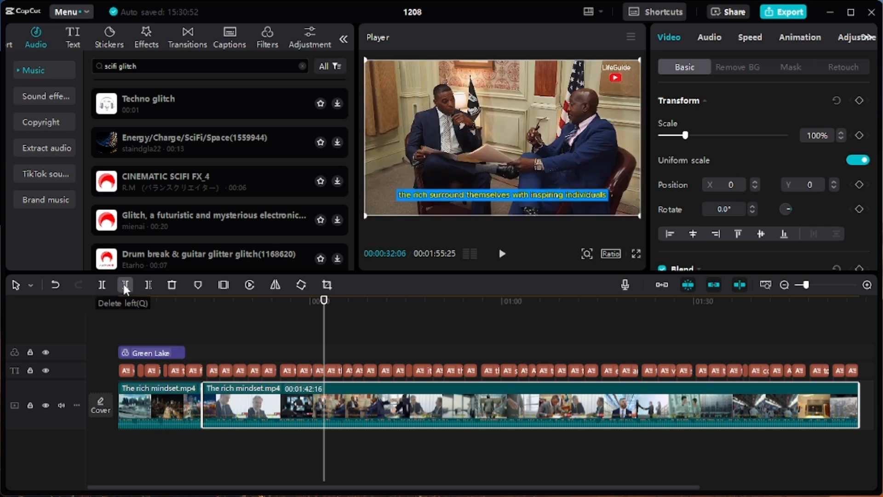
{"action": "left_click", "coordinate": [125, 285]}
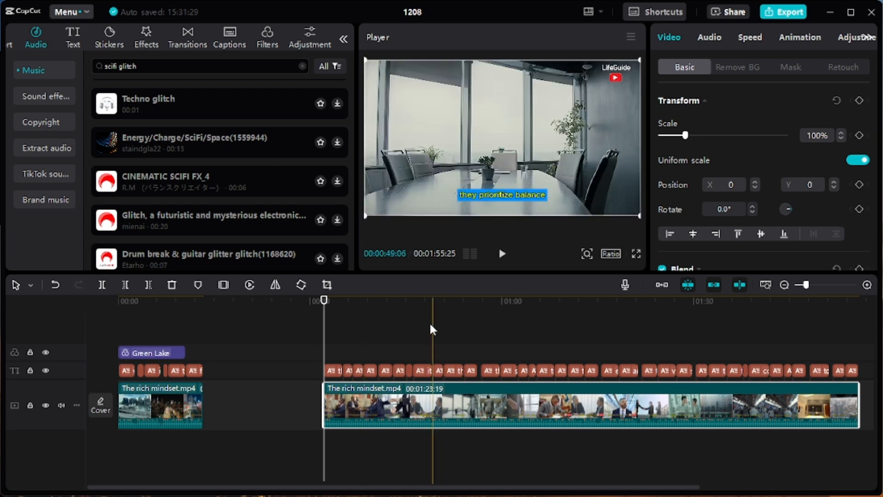
{"action": "key", "text": "ctrl+z"}
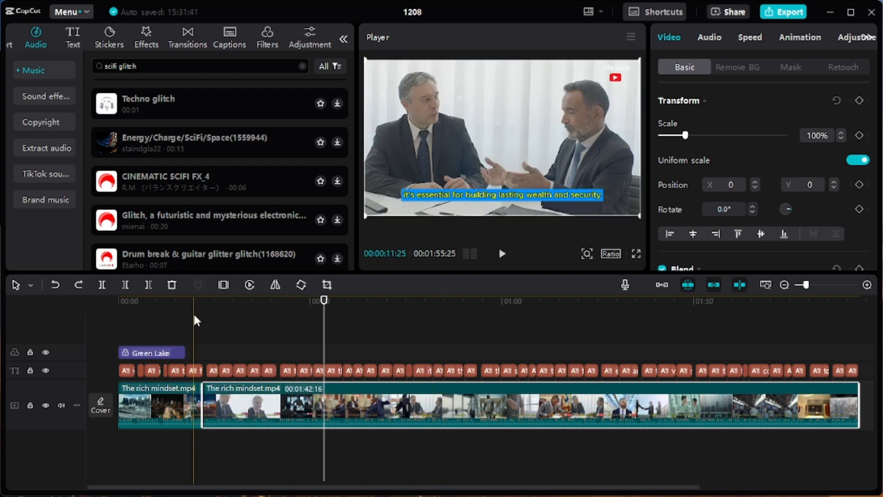
Switch to the Split tool and cut the second video clip at about 23, 41 and 55 seconds.
{"action": "scroll", "coordinate": [404, 351], "scroll_direction": "right", "scroll_amount": 3}
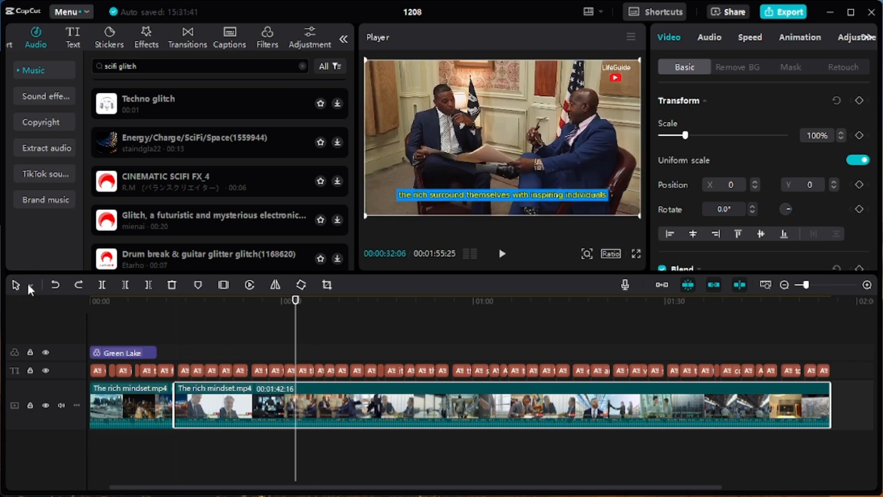
{"action": "left_click", "coordinate": [31, 285]}
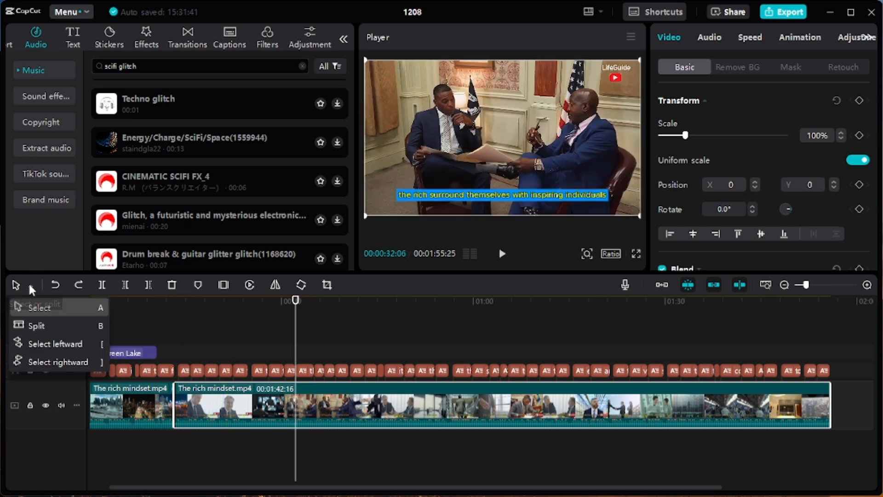
{"action": "left_click", "coordinate": [42, 326]}
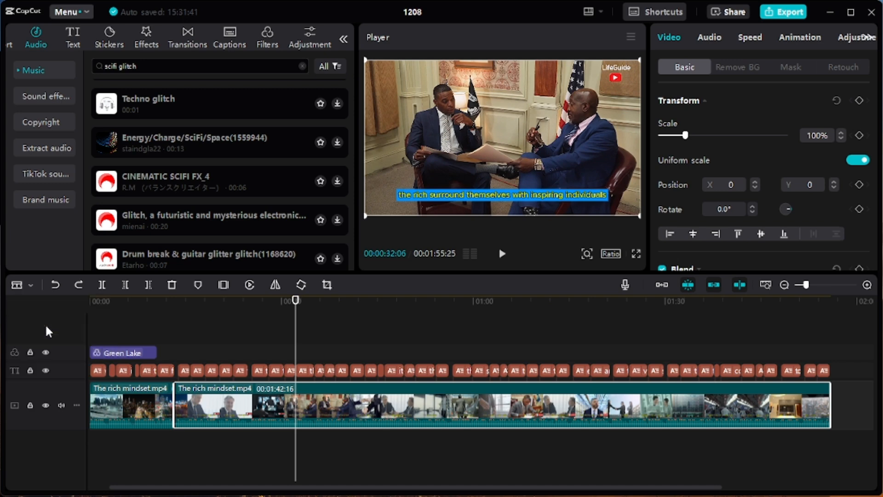
{"action": "left_click", "coordinate": [31, 285]}
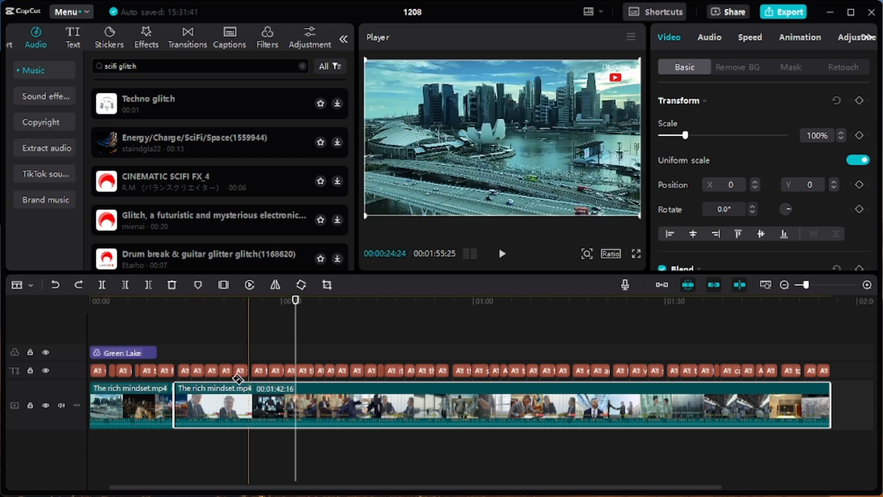
{"action": "scroll", "coordinate": [234, 368], "scroll_direction": "left", "scroll_amount": 2}
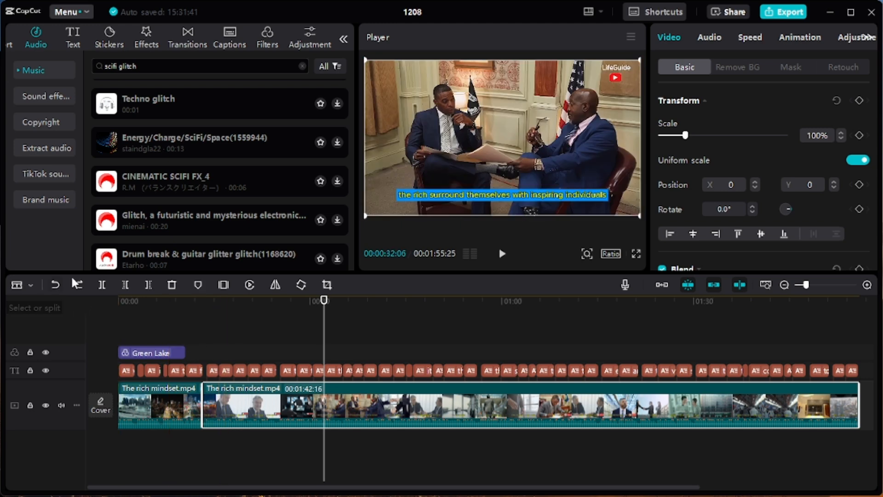
{"action": "left_click", "coordinate": [28, 286]}
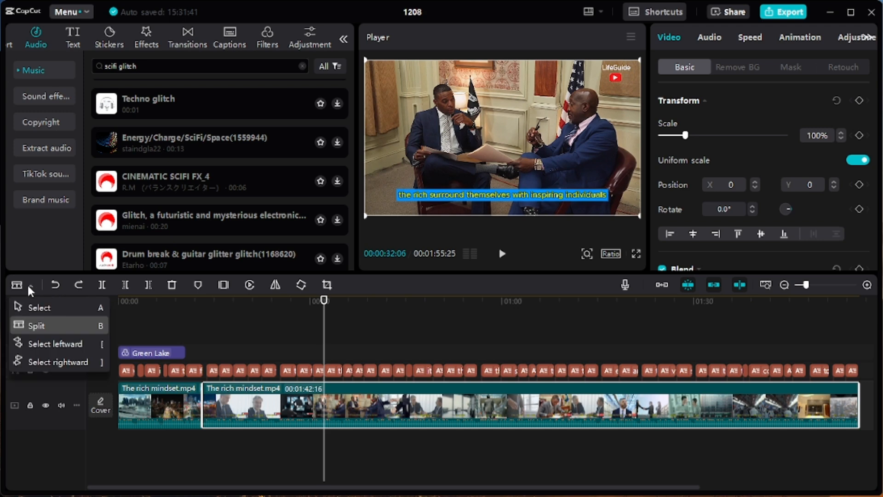
{"action": "left_click", "coordinate": [28, 286]}
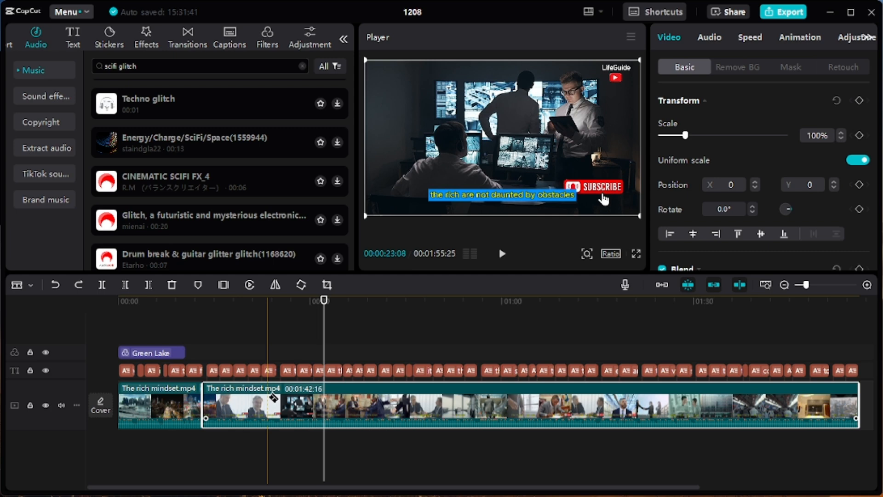
{"action": "left_click", "coordinate": [268, 397]}
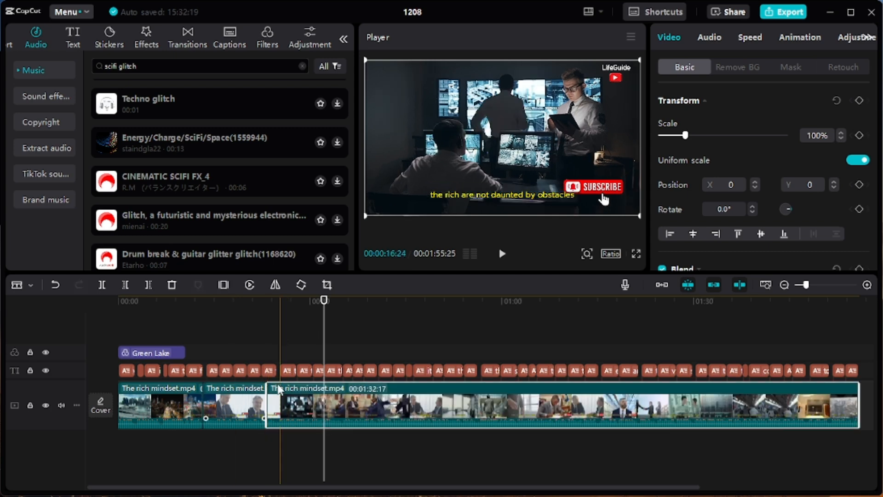
{"action": "left_click", "coordinate": [379, 391]}
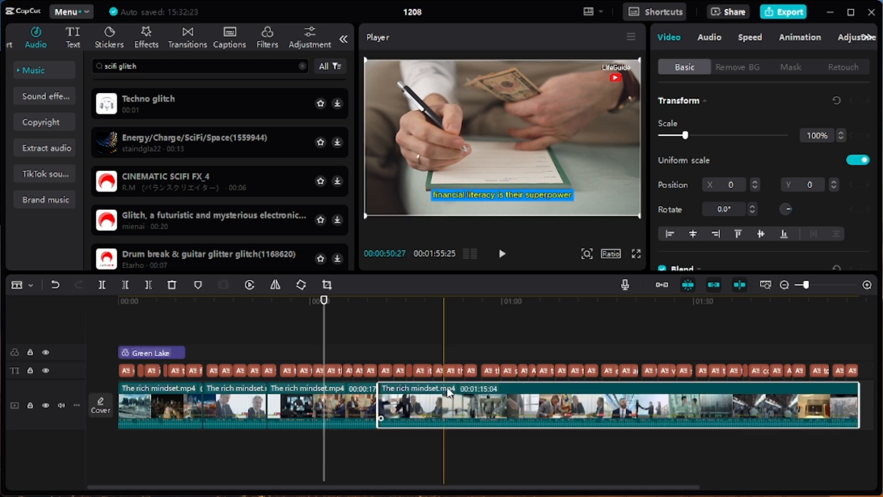
{"action": "left_click", "coordinate": [470, 394]}
Undo the three latest splits and switch back to the Select tool.
{"action": "key", "text": "ctrl+z"}
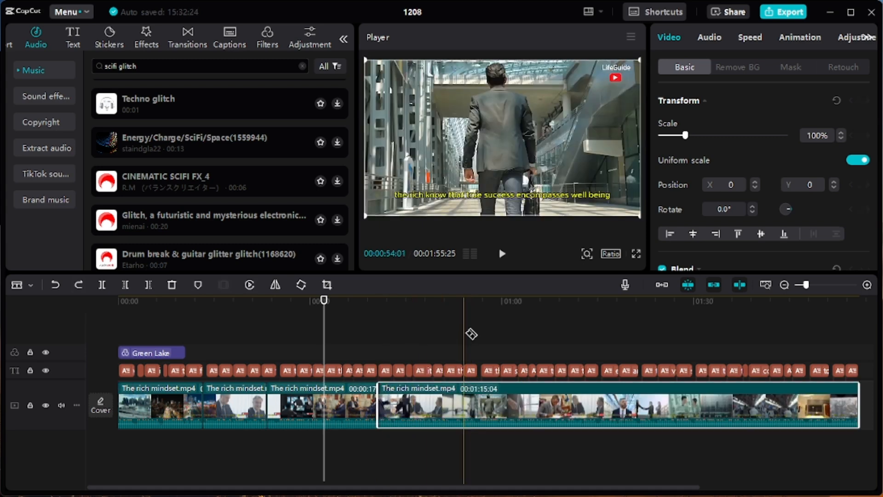
{"action": "key", "text": "ctrl+z"}
{"action": "left_click", "coordinate": [465, 331]}
{"action": "key", "text": "ctrl+z"}
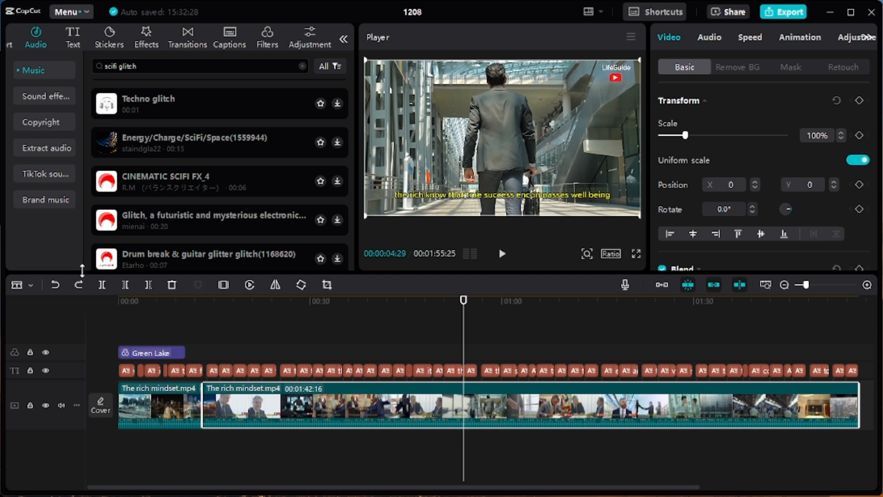
{"action": "left_click", "coordinate": [22, 283]}
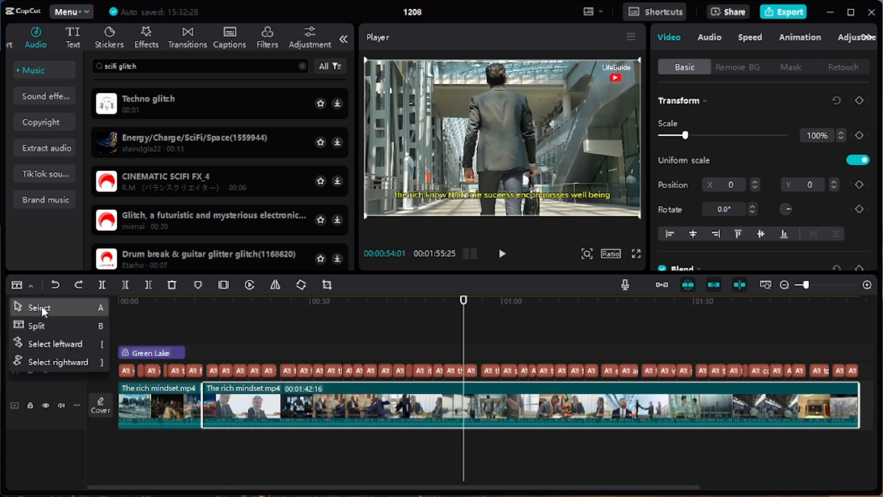
{"action": "left_click", "coordinate": [44, 310]}
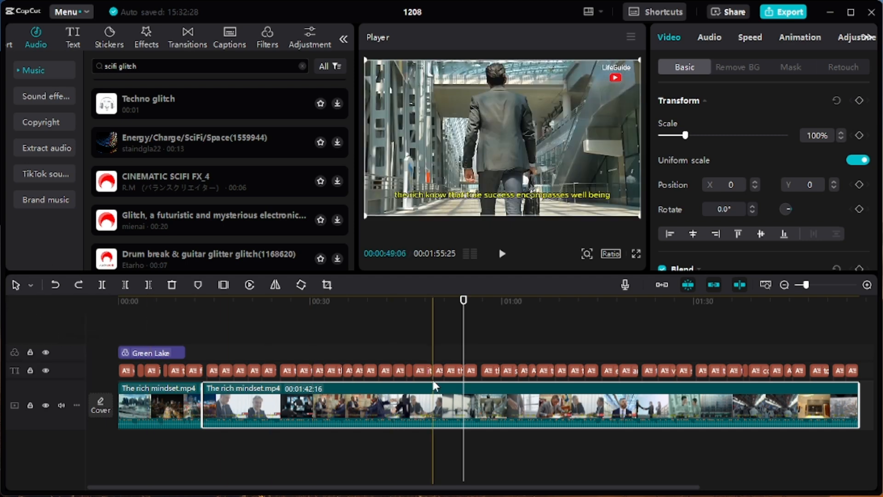
{"action": "scroll", "coordinate": [755, 361], "scroll_direction": "right", "scroll_amount": 5}
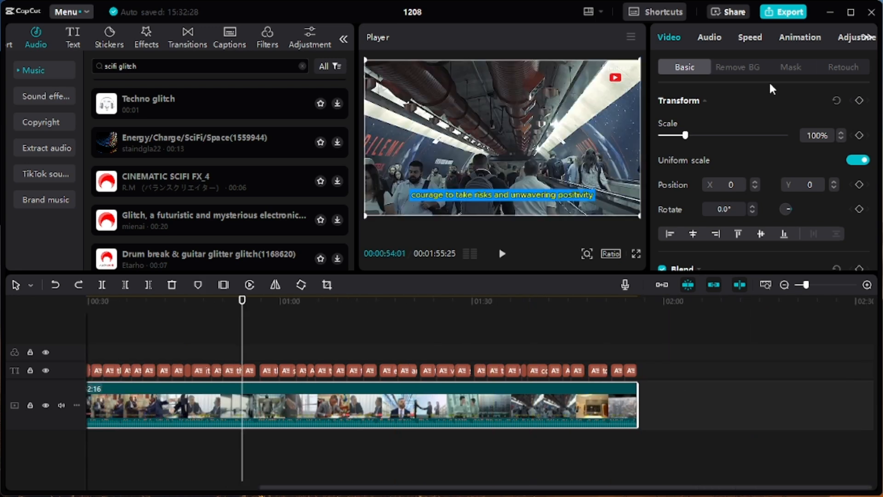
{"action": "scroll", "coordinate": [788, 37], "scroll_direction": "down", "scroll_amount": 2}
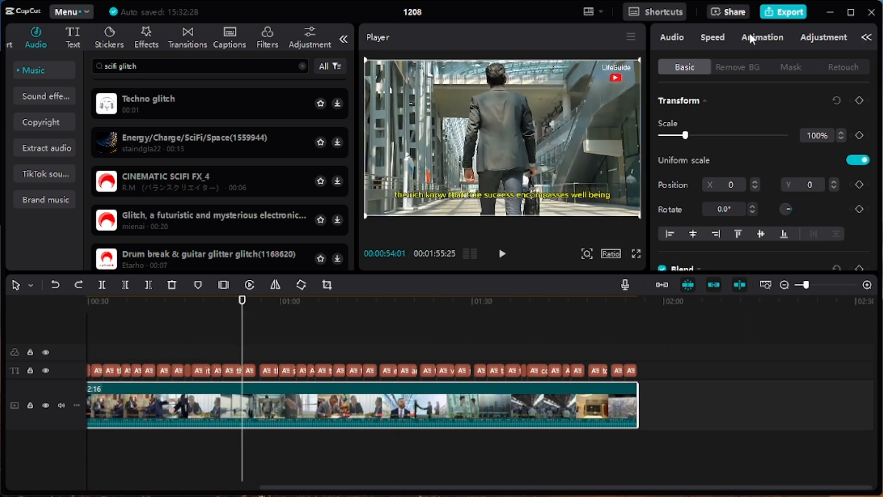
{"action": "scroll", "coordinate": [751, 38], "scroll_direction": "up", "scroll_amount": 2}
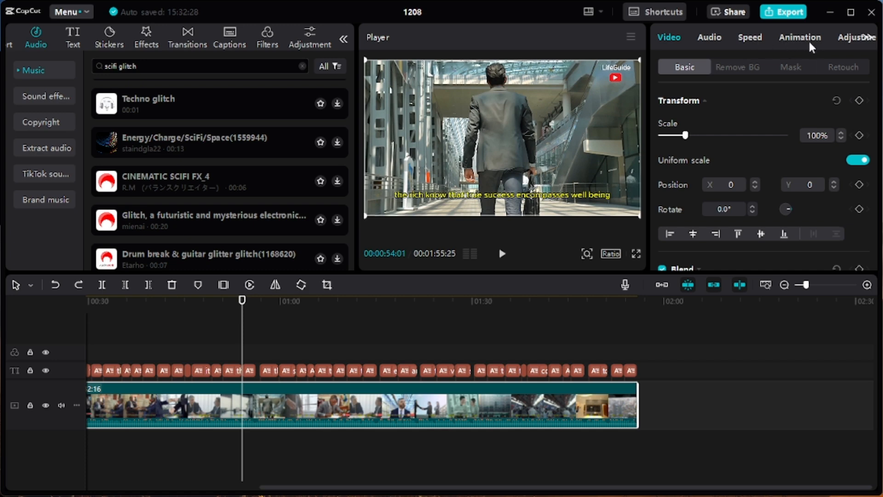
{"action": "scroll", "coordinate": [834, 40], "scroll_direction": "down", "scroll_amount": 1}
{"action": "scroll", "coordinate": [834, 40], "scroll_direction": "up", "scroll_amount": 1}
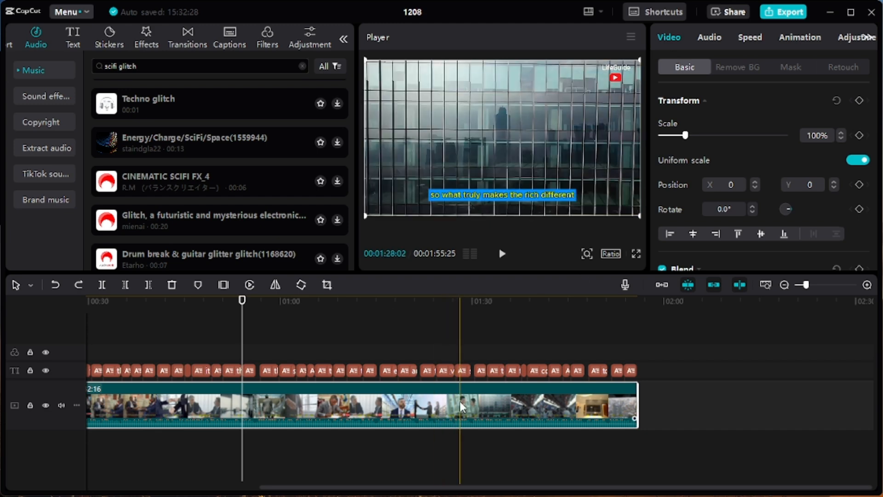
{"action": "scroll", "coordinate": [459, 401], "scroll_direction": "up", "scroll_amount": 5}
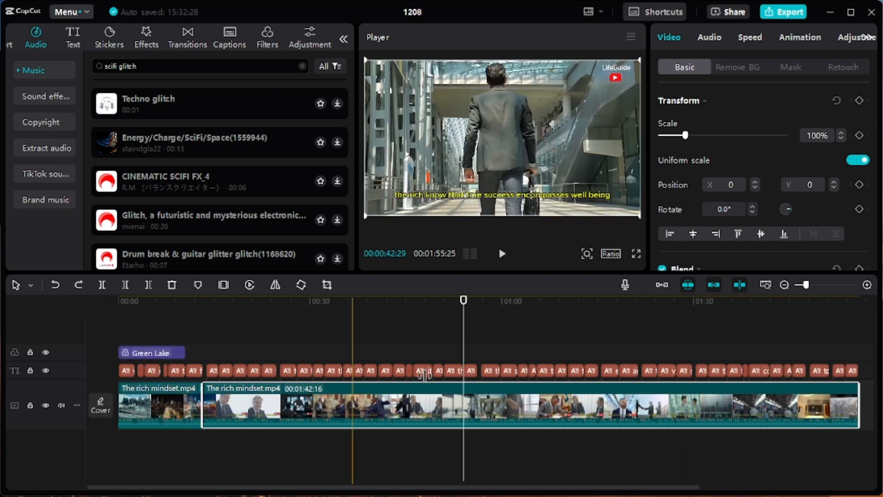
Extract the audio from the second video clip onto its own track and select it to show its volume and fade settings.
{"action": "right_click", "coordinate": [280, 405]}
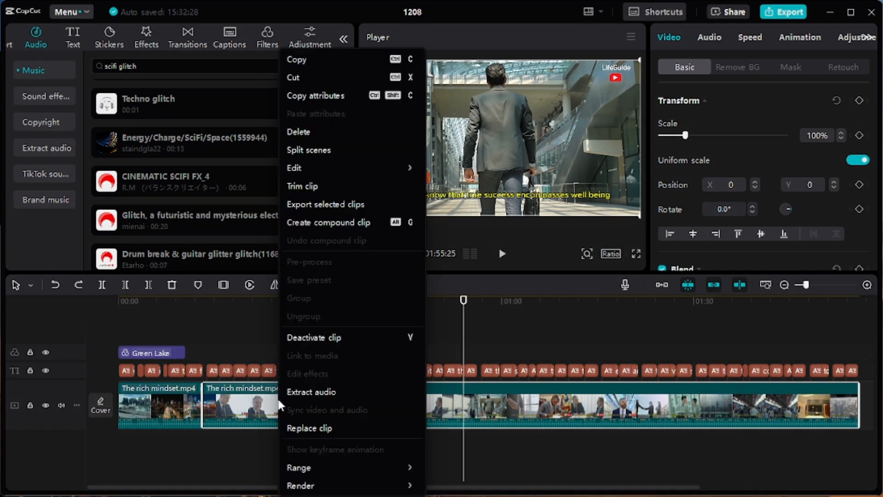
{"action": "left_click", "coordinate": [318, 392]}
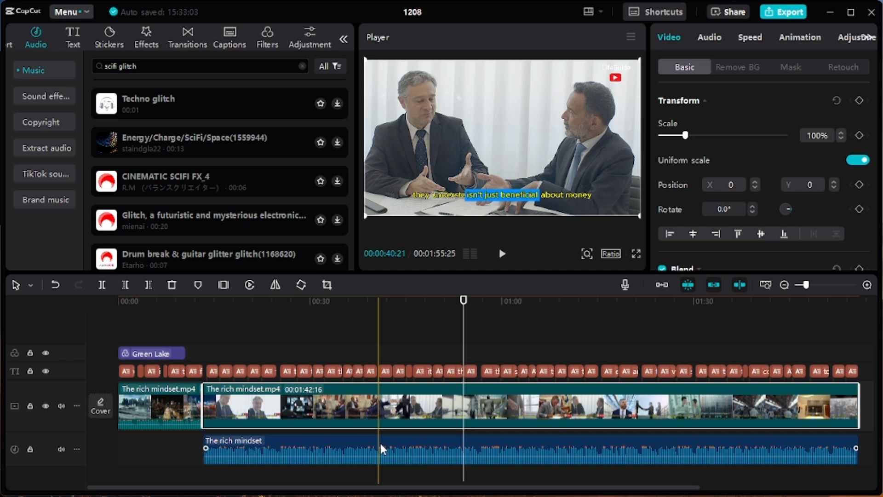
{"action": "left_click", "coordinate": [379, 443]}
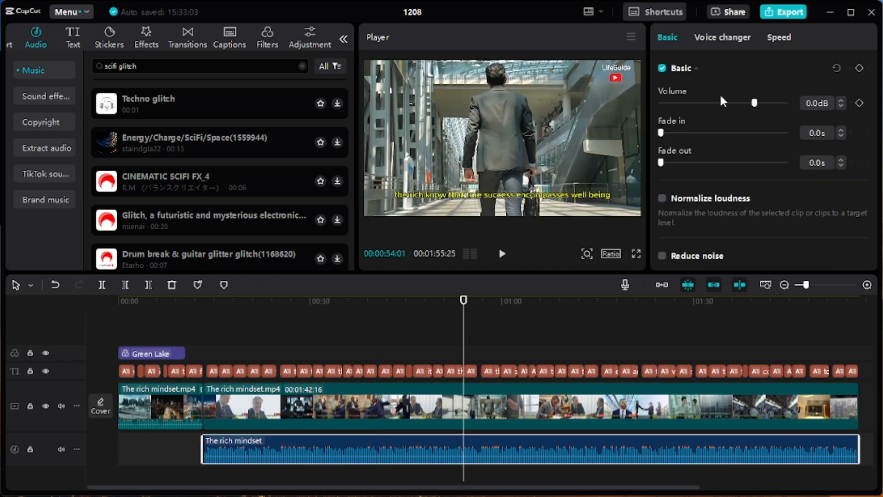
{"action": "scroll", "coordinate": [720, 109], "scroll_direction": "down", "scroll_amount": 2}
{"action": "scroll", "coordinate": [721, 109], "scroll_direction": "up", "scroll_amount": 2}
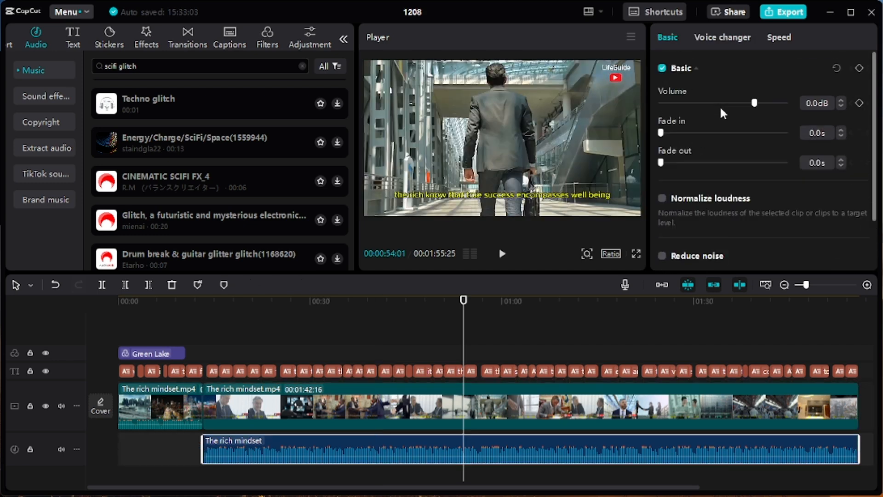
{"action": "mouse_move", "coordinate": [750, 102]}
{"action": "left_mouse_down"}
{"action": "mouse_move", "coordinate": [713, 102]}
{"action": "mouse_move", "coordinate": [777, 102]}
{"action": "mouse_move", "coordinate": [753, 103]}
{"action": "left_mouse_up"}
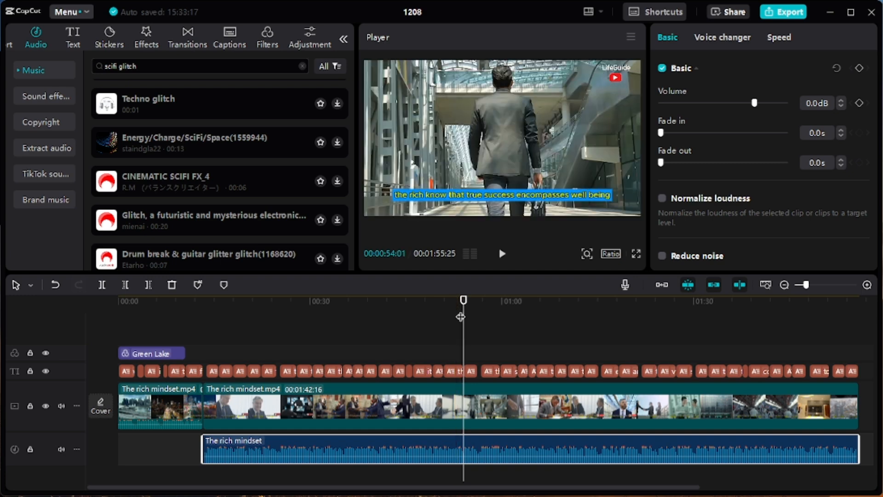
Play the extracted audio from its start at 00:00:13:09 for a few seconds, and return the playhead to that start.
{"action": "left_click_drag", "start_coordinate": [462, 316], "coordinate": [206, 355]}
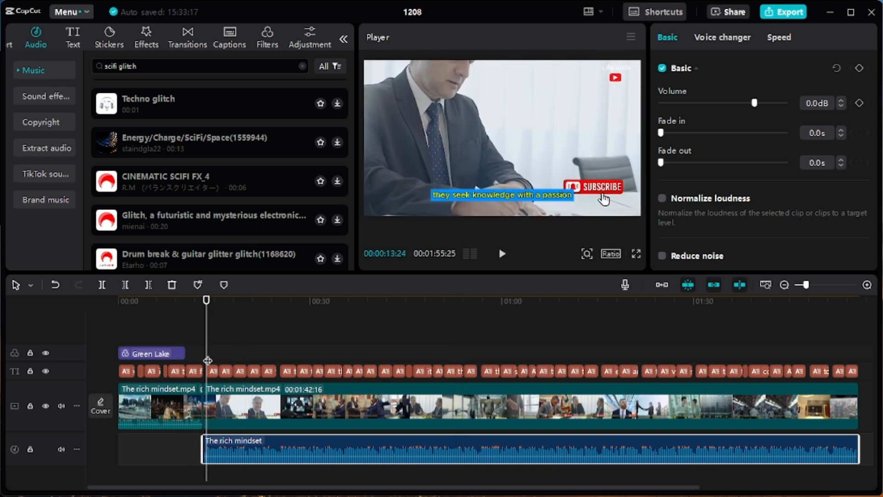
{"action": "left_click", "coordinate": [204, 352]}
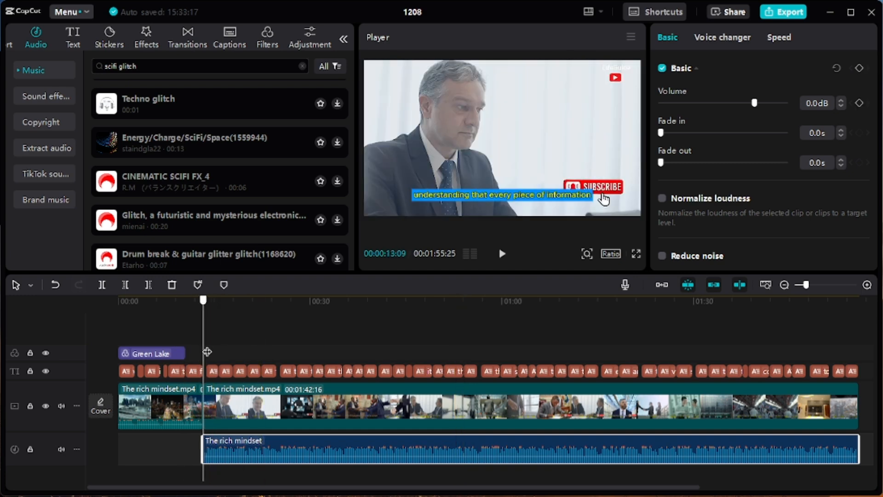
{"action": "left_click", "coordinate": [506, 253]}
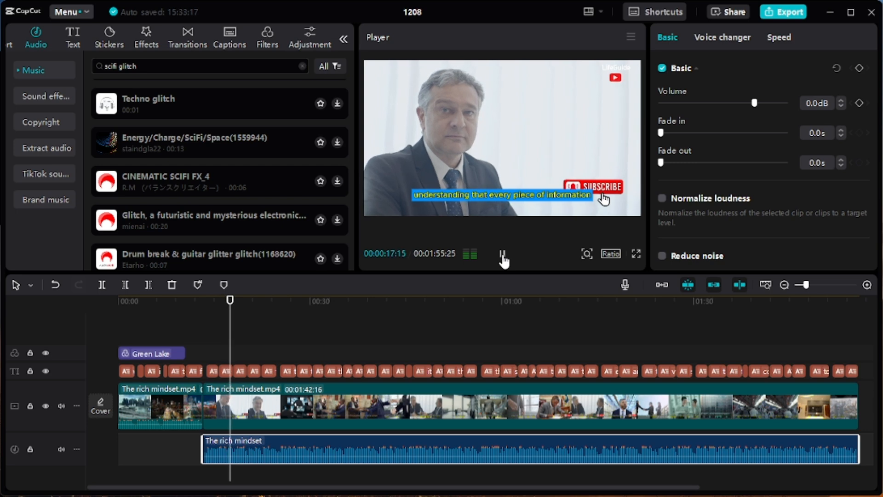
{"action": "left_click", "coordinate": [502, 255]}
{"action": "left_click", "coordinate": [204, 344]}
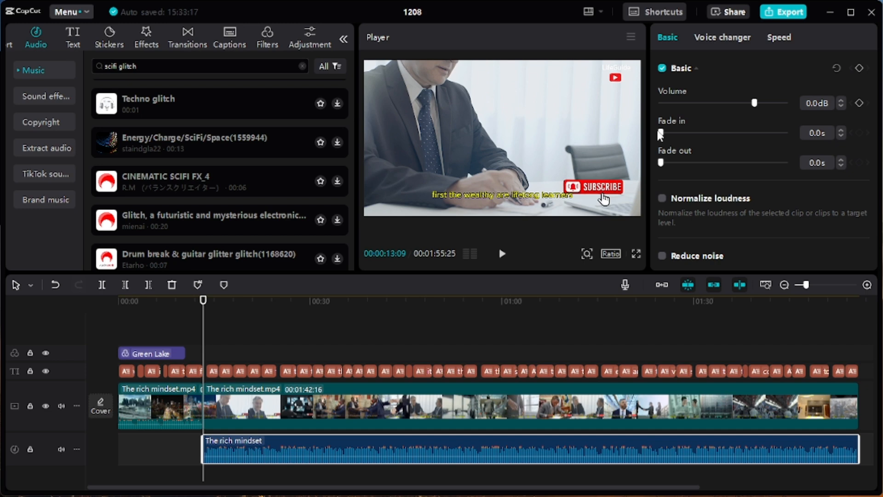
Try a 5.1 s fade-in on the extracted audio, play it back, and reset the fade-in to 0.0 s.
{"action": "left_click_drag", "start_coordinate": [661, 130], "coordinate": [688, 133]}
{"action": "left_click_drag", "start_coordinate": [714, 134], "coordinate": [725, 134]}
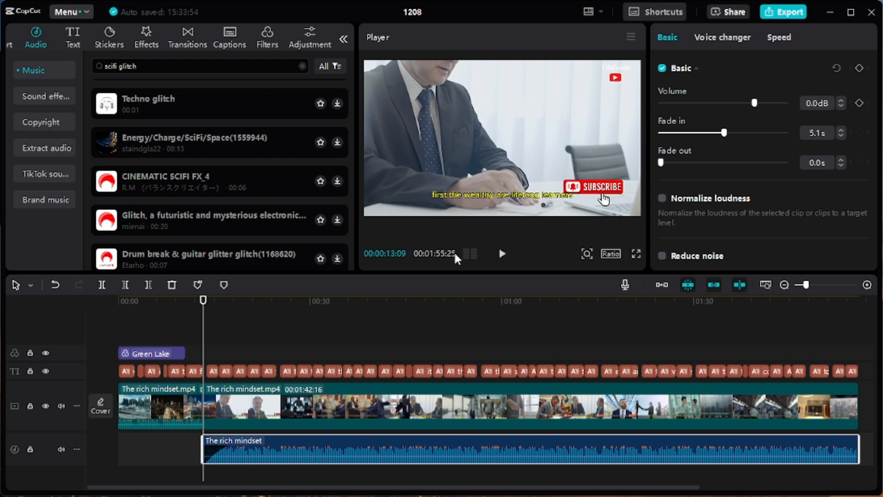
{"action": "left_click", "coordinate": [503, 255]}
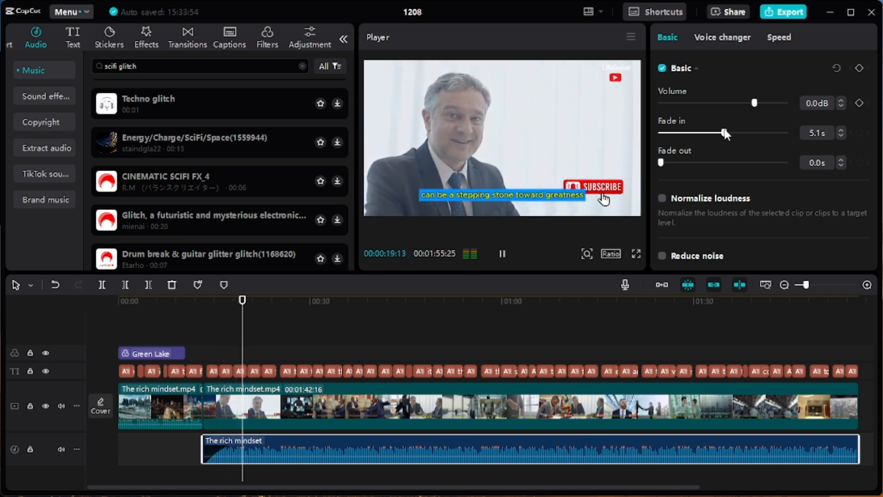
{"action": "left_click_drag", "start_coordinate": [724, 133], "coordinate": [660, 163]}
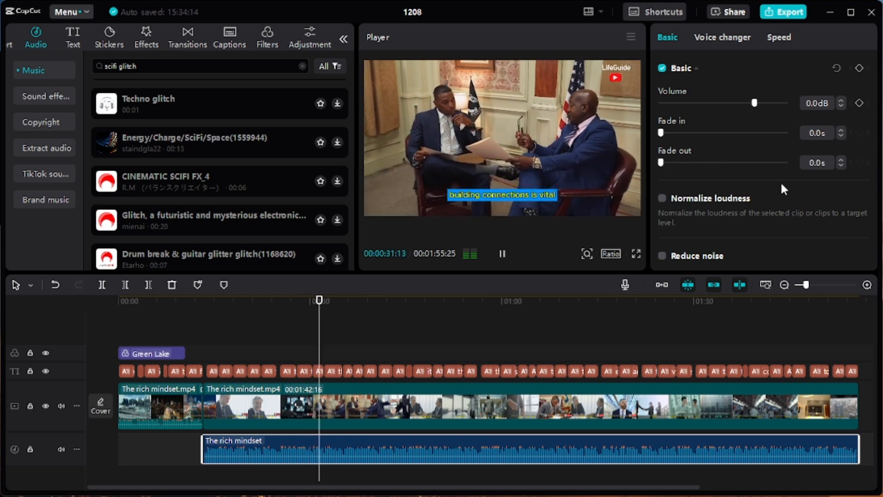
Stop playback and turn on Reduce noise for the extracted audio.
{"action": "scroll", "coordinate": [780, 186], "scroll_direction": "down", "scroll_amount": 2}
{"action": "scroll", "coordinate": [780, 186], "scroll_direction": "up", "scroll_amount": 2}
{"action": "scroll", "coordinate": [781, 186], "scroll_direction": "down", "scroll_amount": 2}
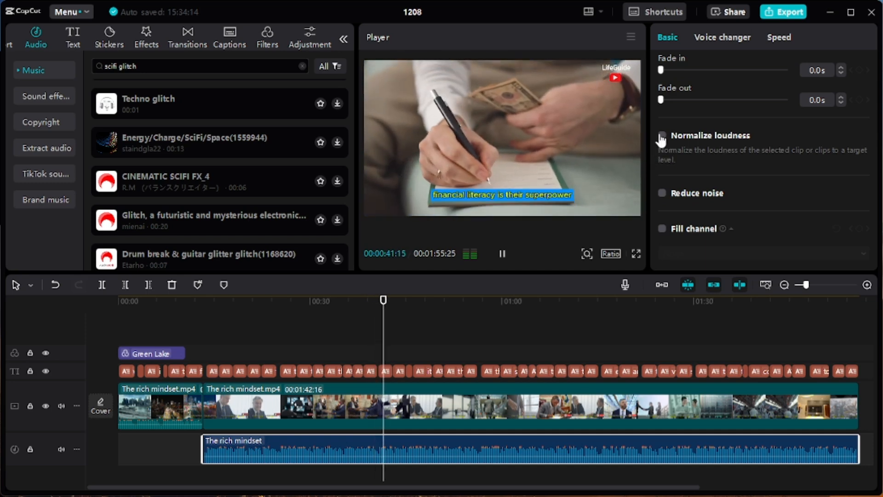
{"action": "left_click", "coordinate": [503, 254]}
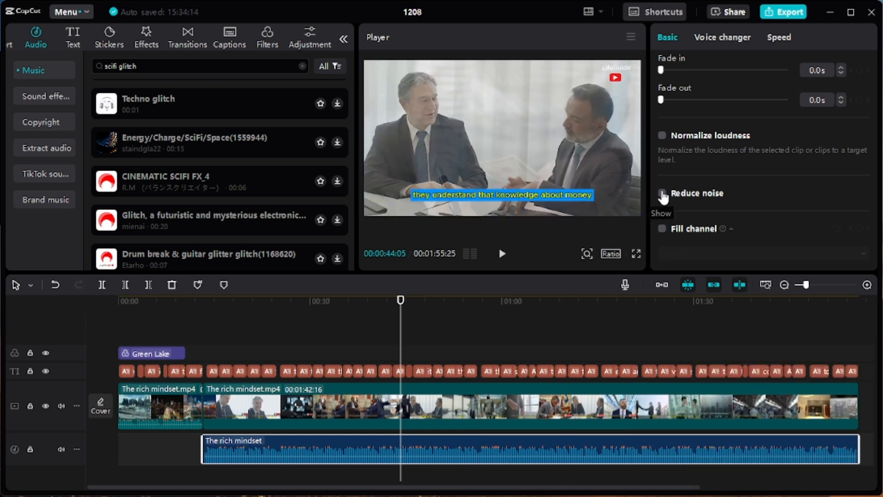
{"action": "left_click", "coordinate": [662, 194]}
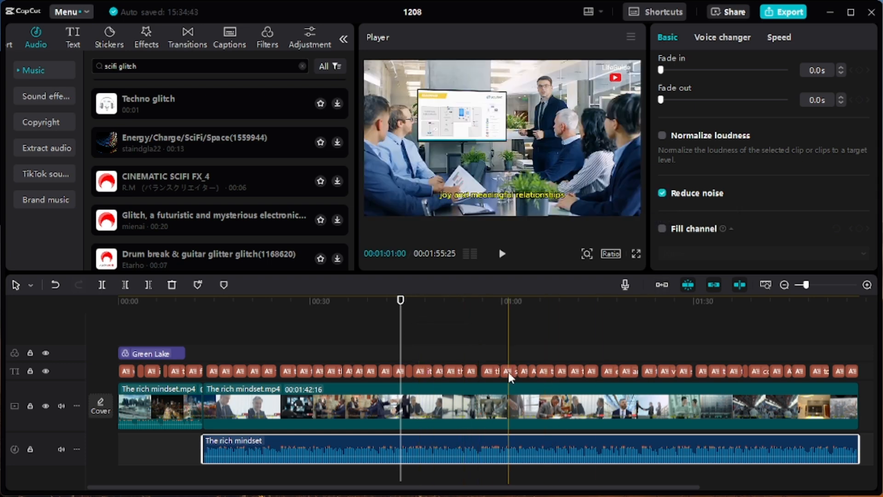
Examine the voice filters, voice characters and speed options offered for the extracted audio.
{"action": "scroll", "coordinate": [321, 374], "scroll_direction": "right", "scroll_amount": 5}
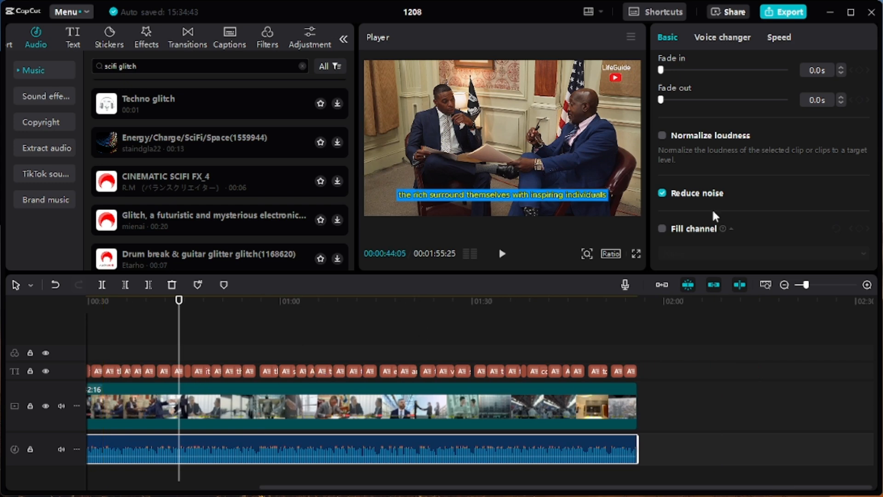
{"action": "scroll", "coordinate": [736, 202], "scroll_direction": "up", "scroll_amount": 2}
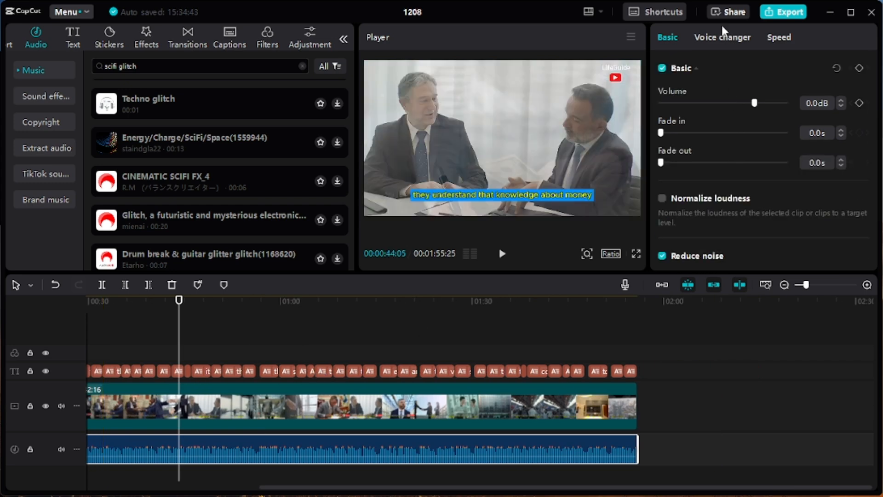
{"action": "left_click", "coordinate": [722, 38]}
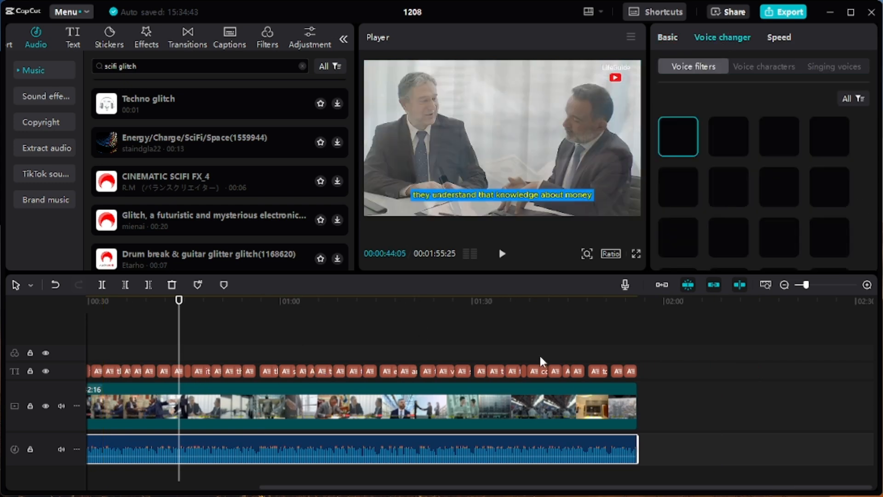
{"action": "scroll", "coordinate": [373, 391], "scroll_direction": "left", "scroll_amount": 5}
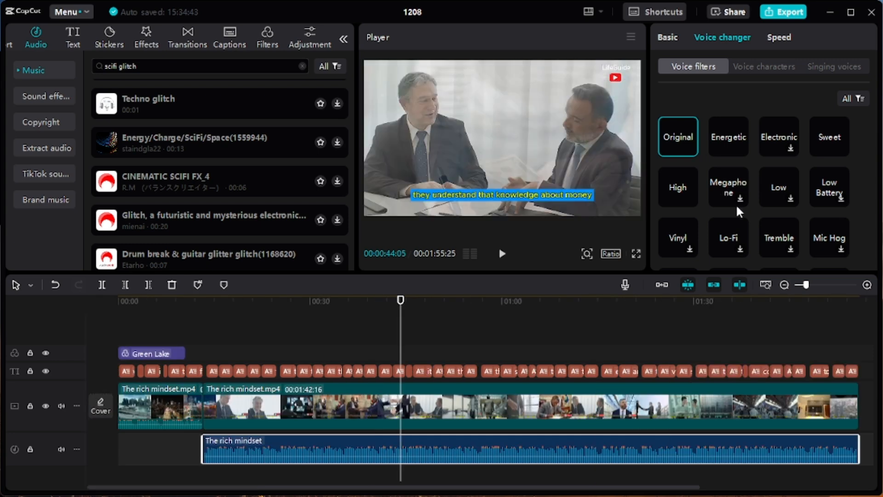
{"action": "scroll", "coordinate": [736, 203], "scroll_direction": "down", "scroll_amount": 2}
{"action": "scroll", "coordinate": [736, 203], "scroll_direction": "up", "scroll_amount": 2}
{"action": "left_click", "coordinate": [776, 68]}
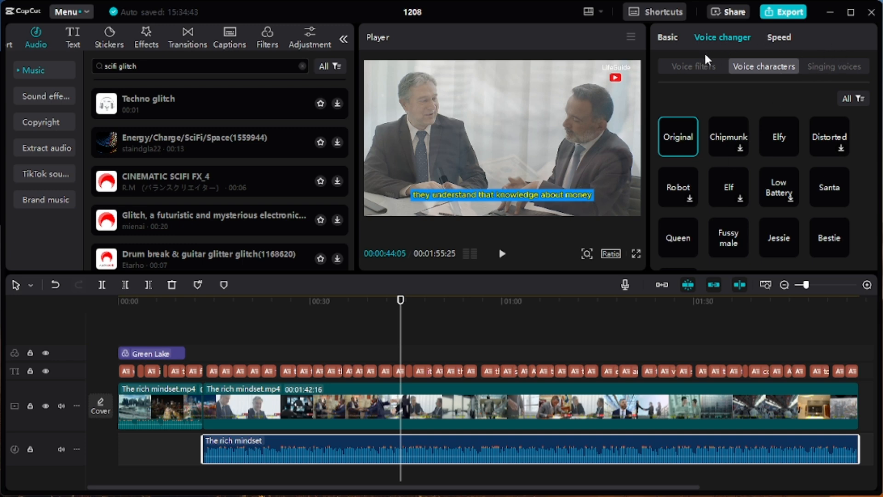
{"action": "left_click", "coordinate": [697, 64]}
{"action": "left_click", "coordinate": [778, 40]}
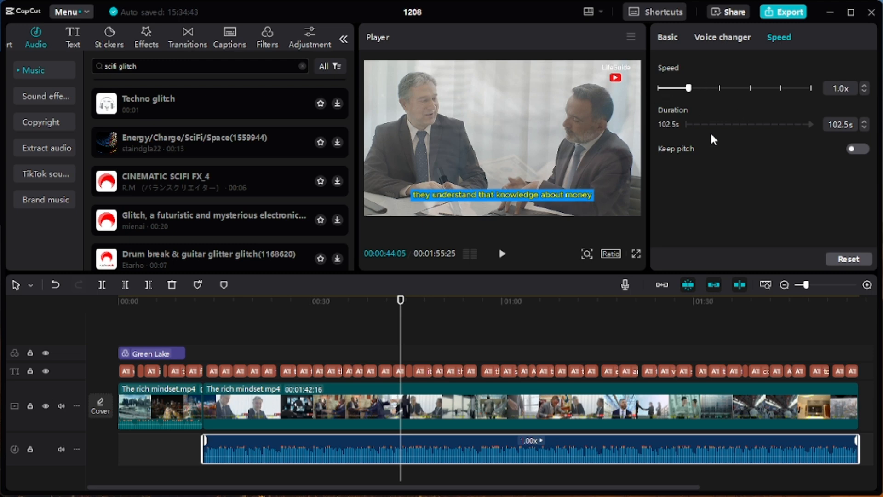
{"action": "left_click", "coordinate": [724, 38]}
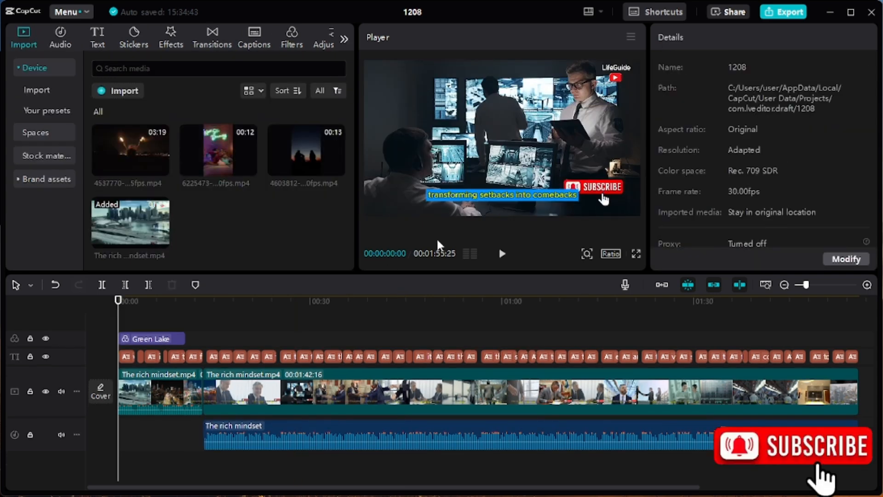
Deselect everything on the timeline and open the export settings for the project.
{"action": "left_click", "coordinate": [391, 349]}
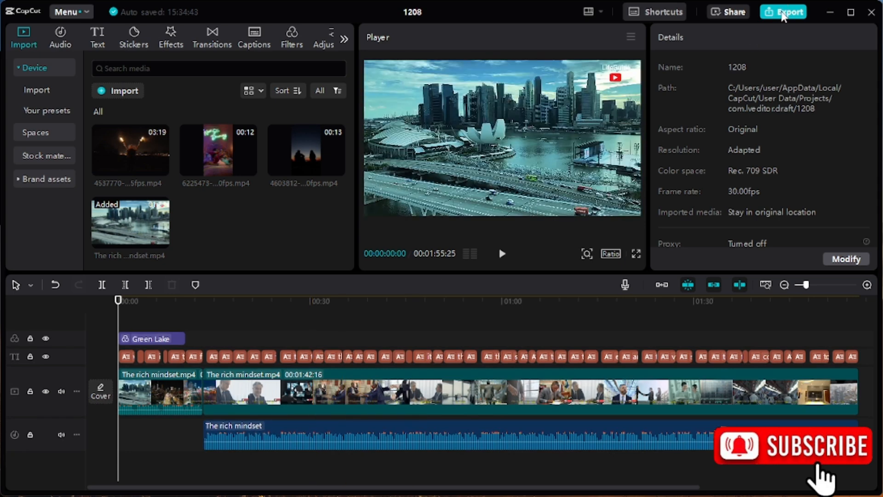
{"action": "left_click", "coordinate": [782, 14]}
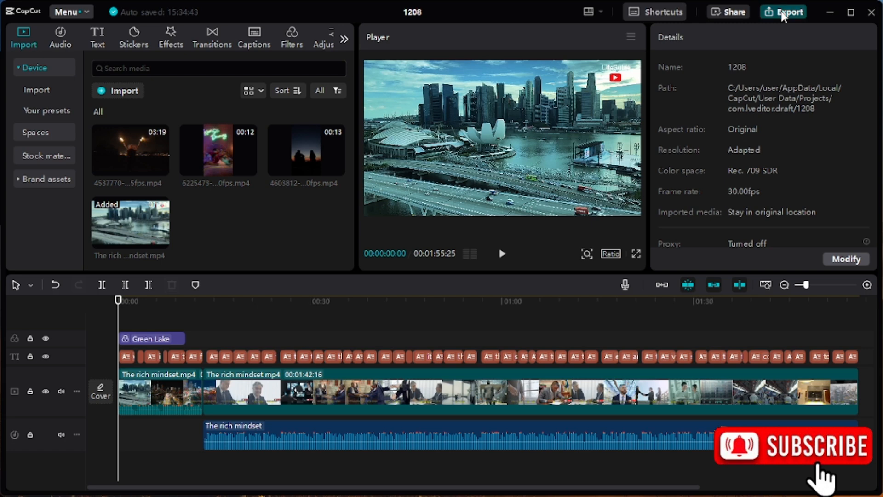